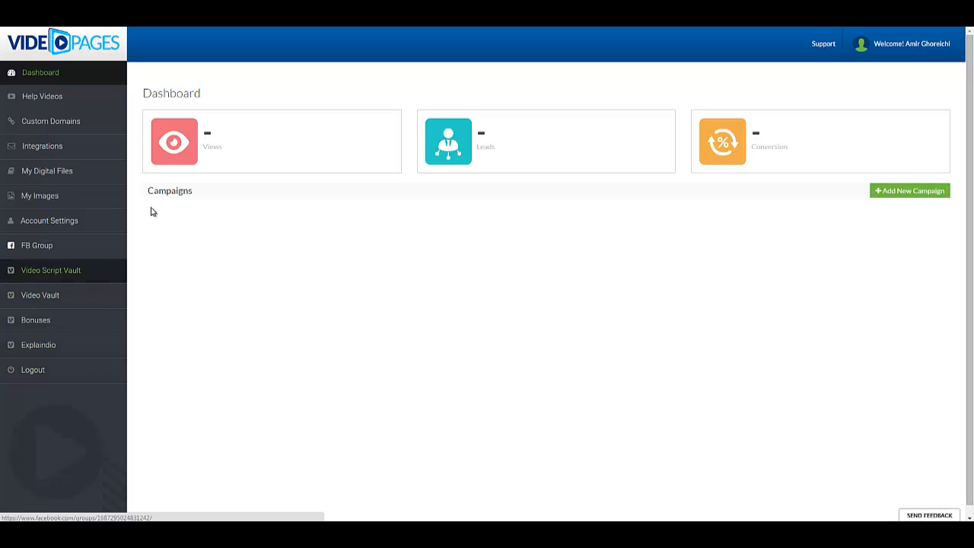
pyautogui.moveTo(152, 193); pyautogui.dragTo(193, 192)
pyautogui.click(204, 229)
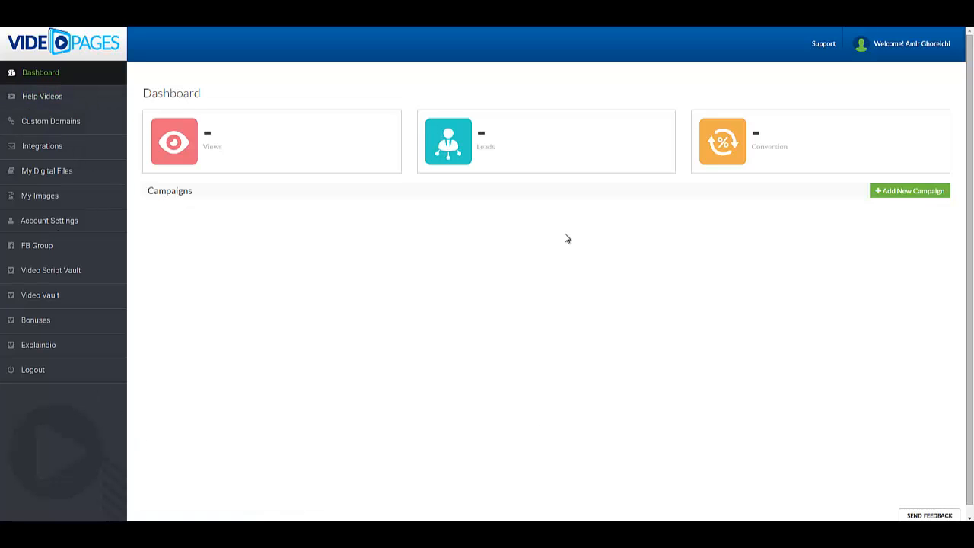
# Step: Open the Help Videos page and look over its long and short demo videos
pyautogui.click(69, 99)
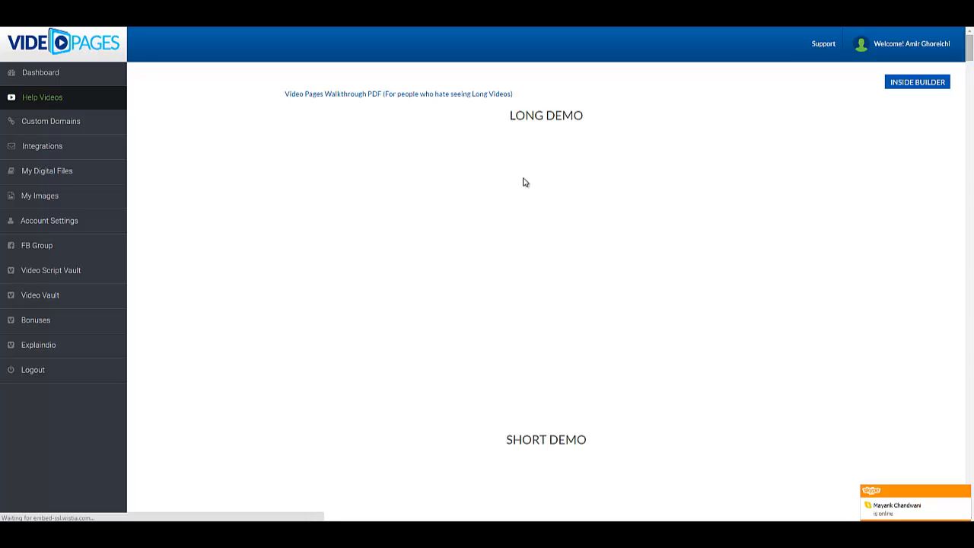
pyautogui.scroll(-3, 943, 69)
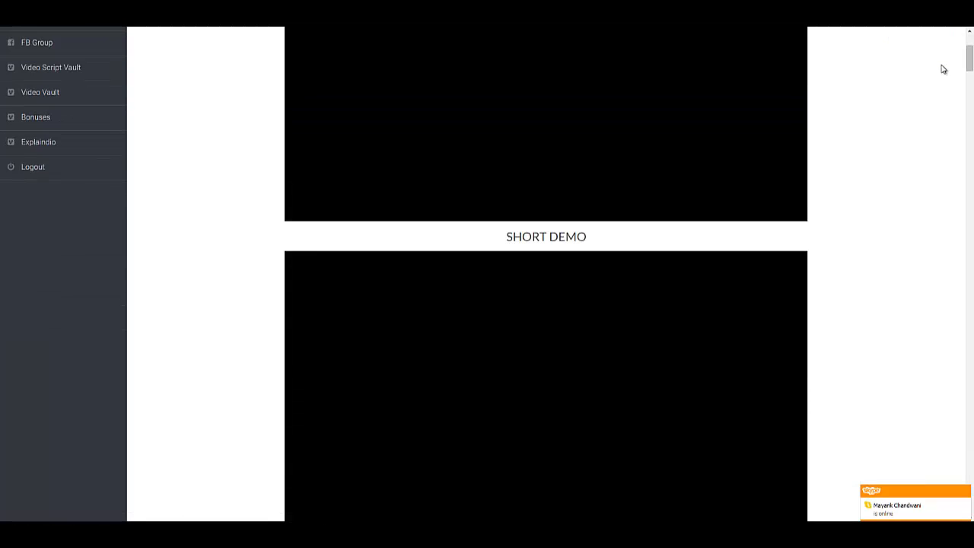
pyautogui.scroll(3, 972, 69)
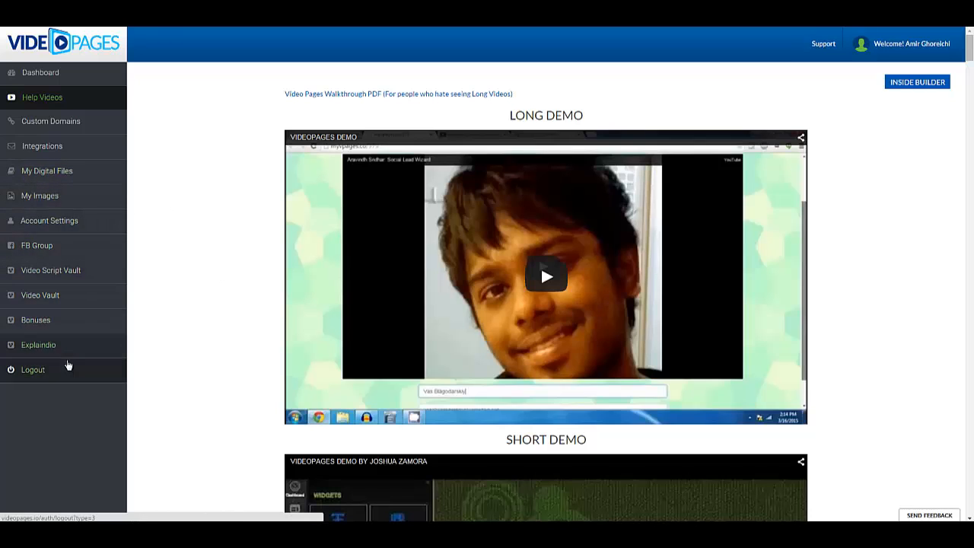
# Step: Open the Bonuses page and look through the video, offline, CPA and software bonuses and the free offers further down
pyautogui.click(49, 319)
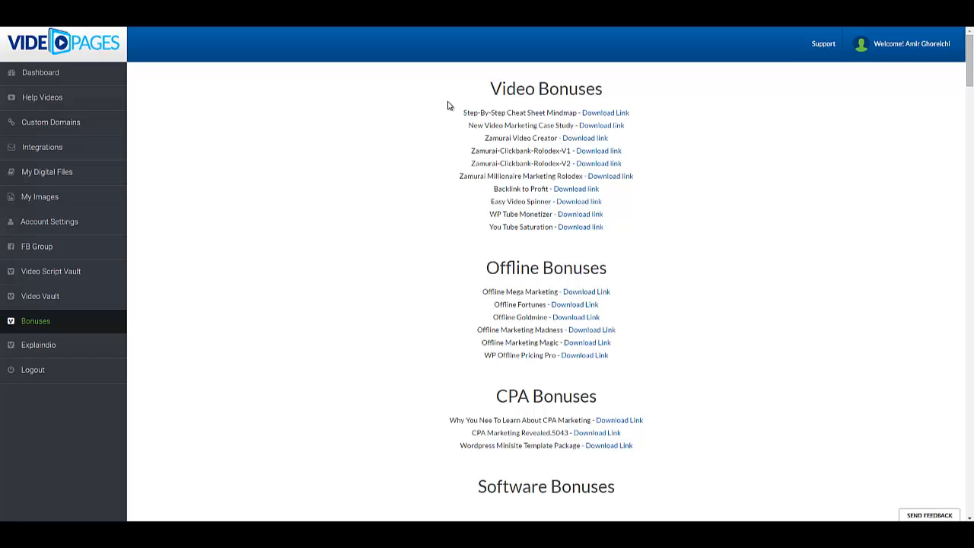
pyautogui.moveTo(491, 143); pyautogui.dragTo(488, 196)
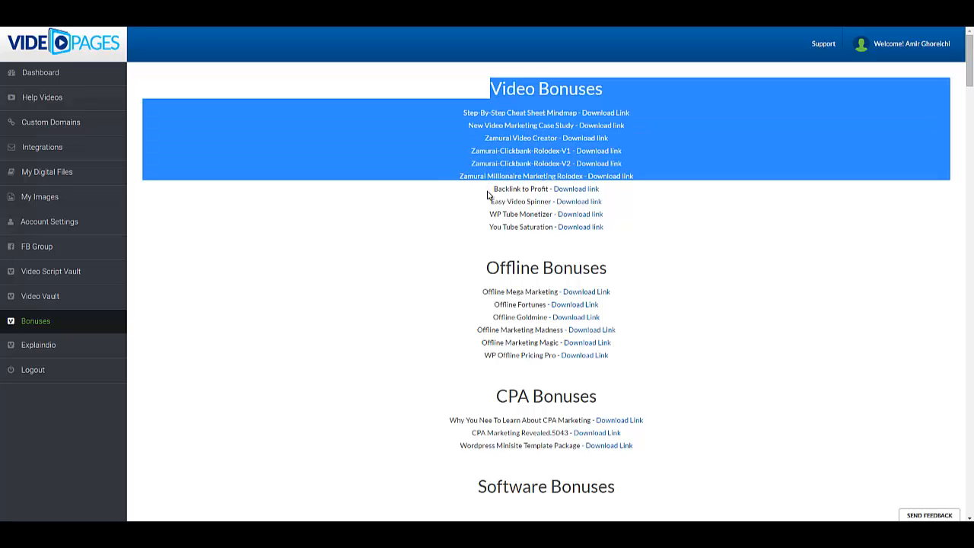
pyautogui.click(397, 229)
pyautogui.scroll(-2, 503, 192)
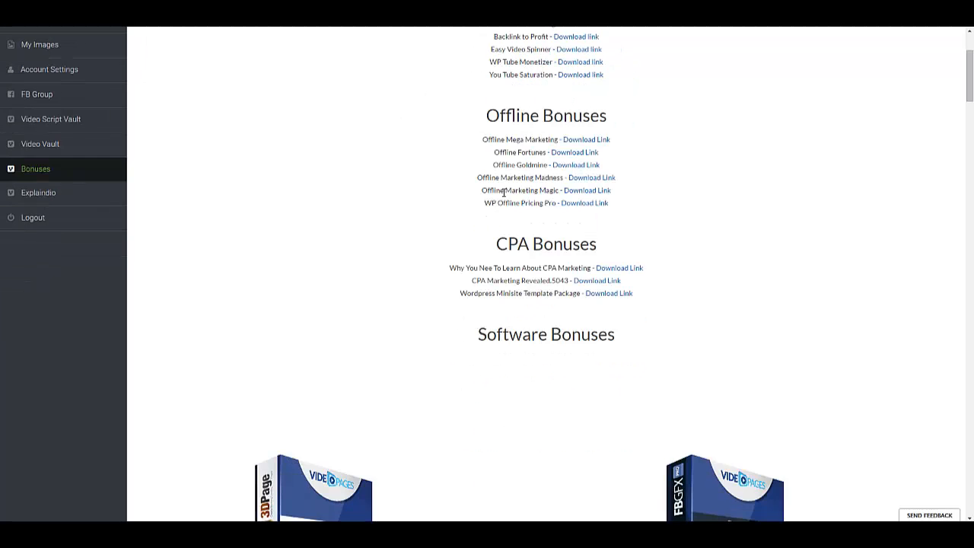
pyautogui.scroll(2, 503, 193)
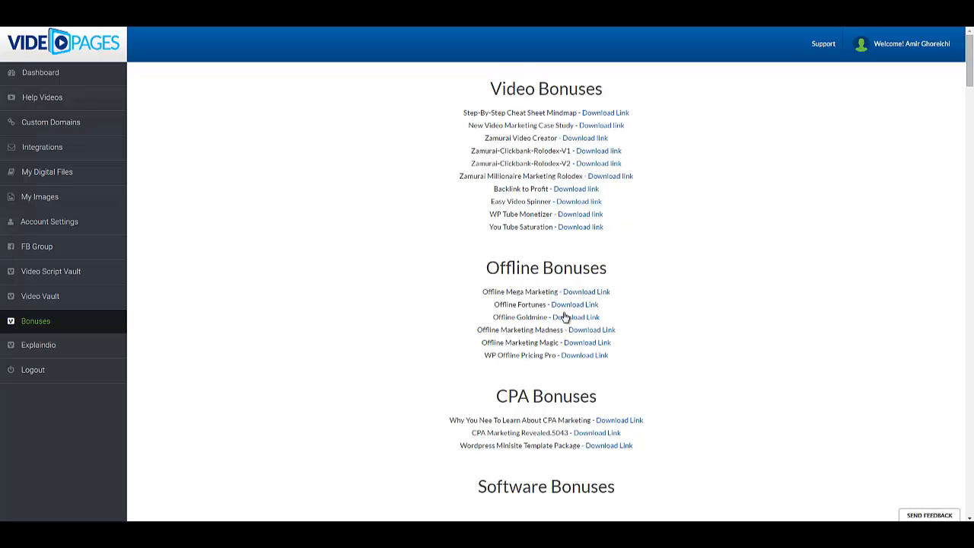
pyautogui.scroll(-3, 655, 411)
pyautogui.scroll(-6, 632, 418)
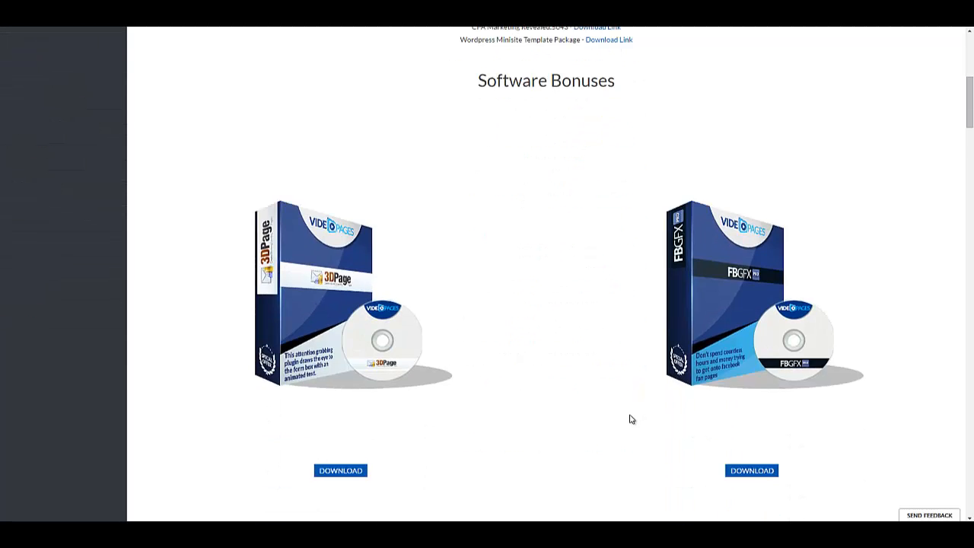
pyautogui.moveTo(972, 158); pyautogui.dragTo(965, 283)
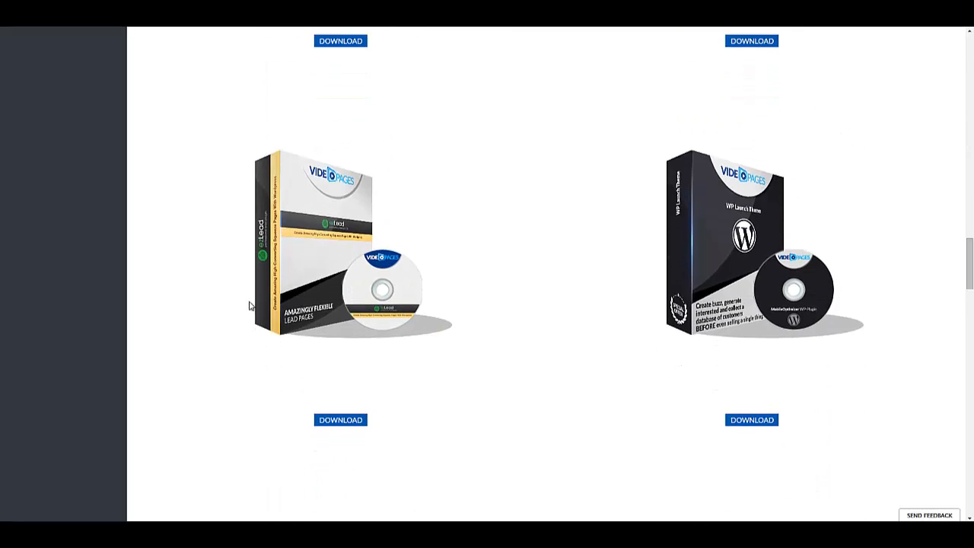
pyautogui.scroll(-12, 346, 304)
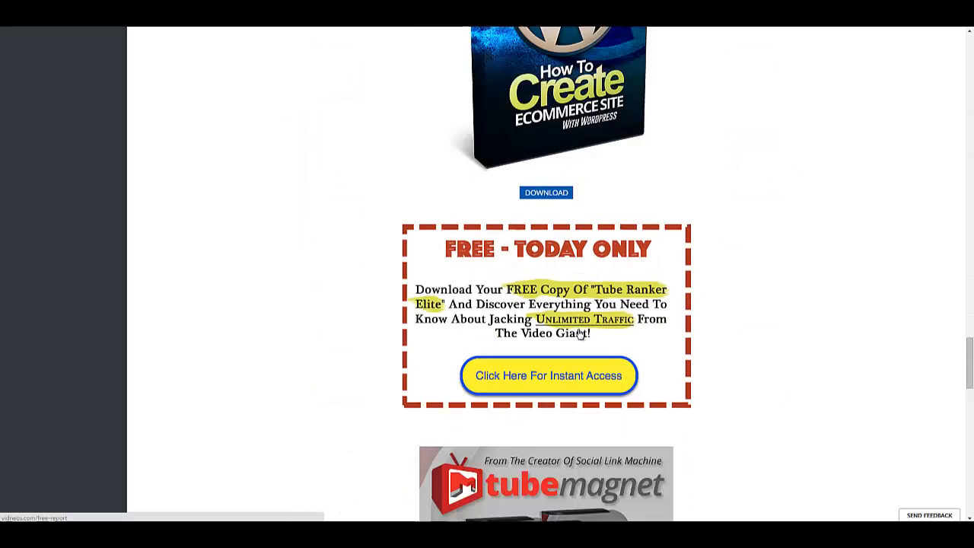
pyautogui.scroll(-15, 580, 333)
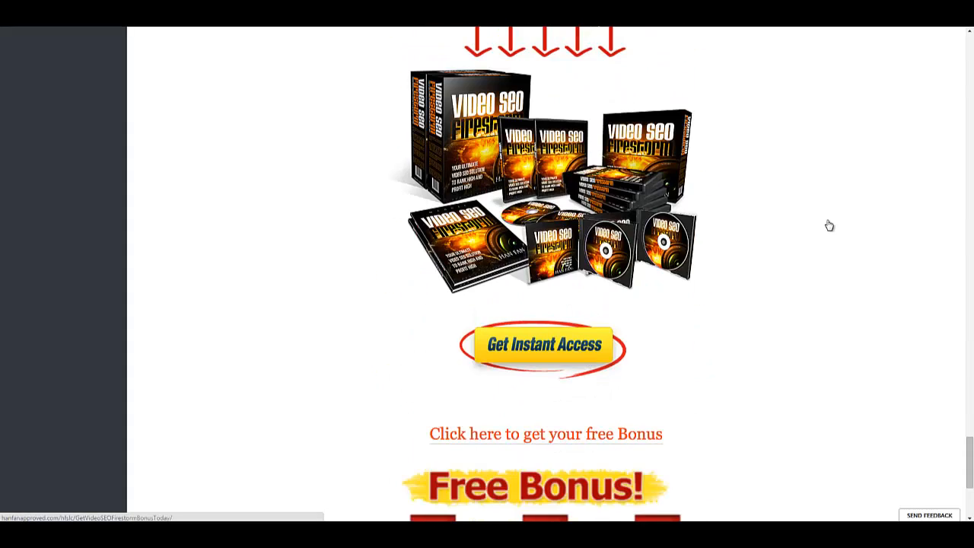
pyautogui.moveTo(971, 457); pyautogui.dragTo(973, 55)
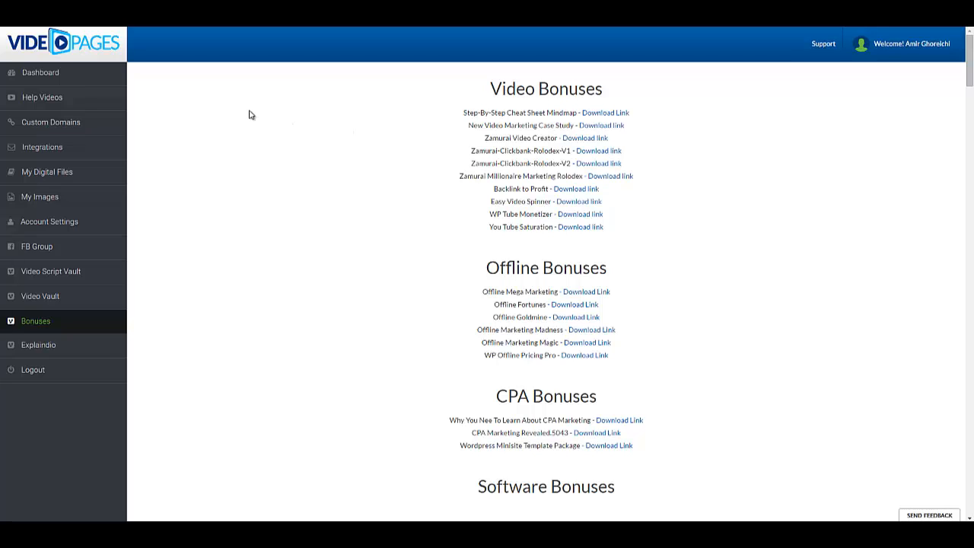
# Step: Return to the dashboard and create a new campaign named "YouTube VideoPages Demo #1"
pyautogui.click(104, 81)
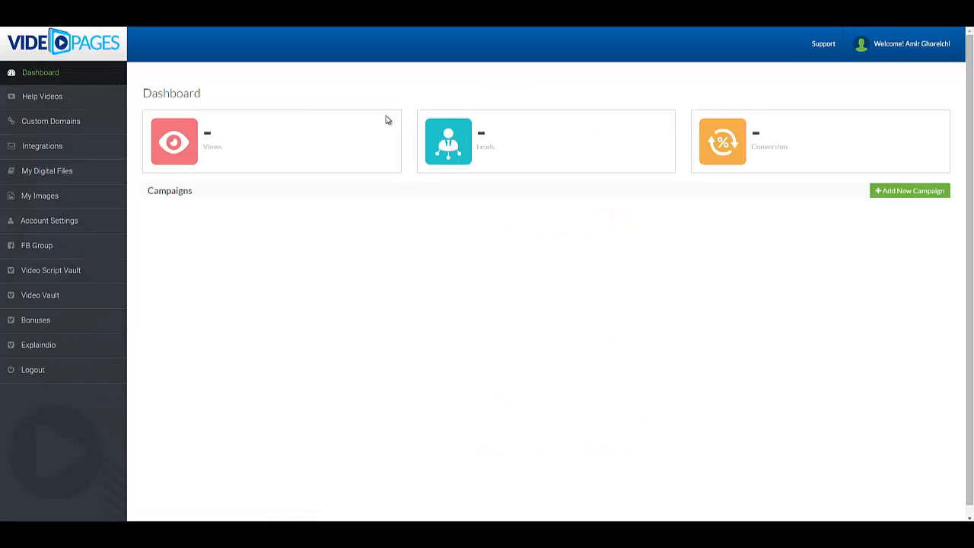
pyautogui.click(914, 195)
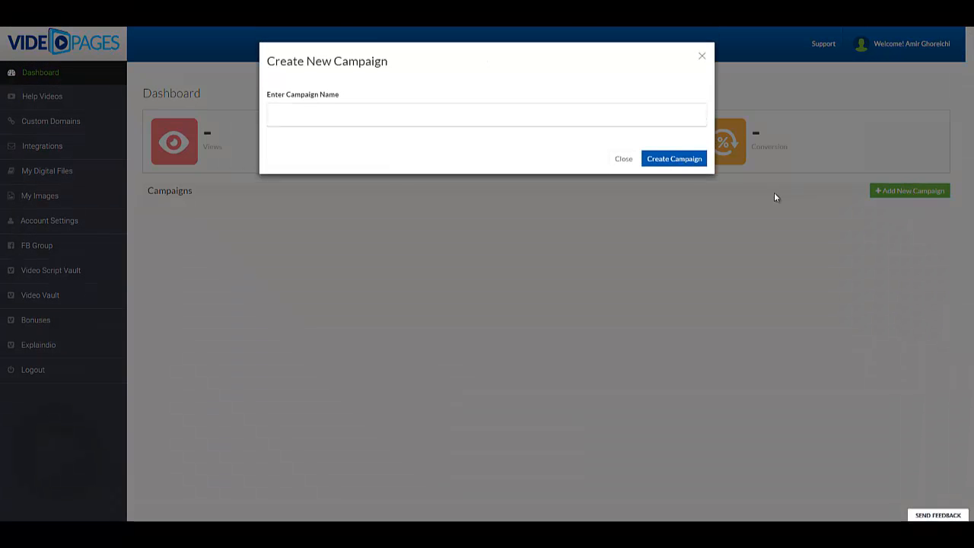
pyautogui.click(473, 118)
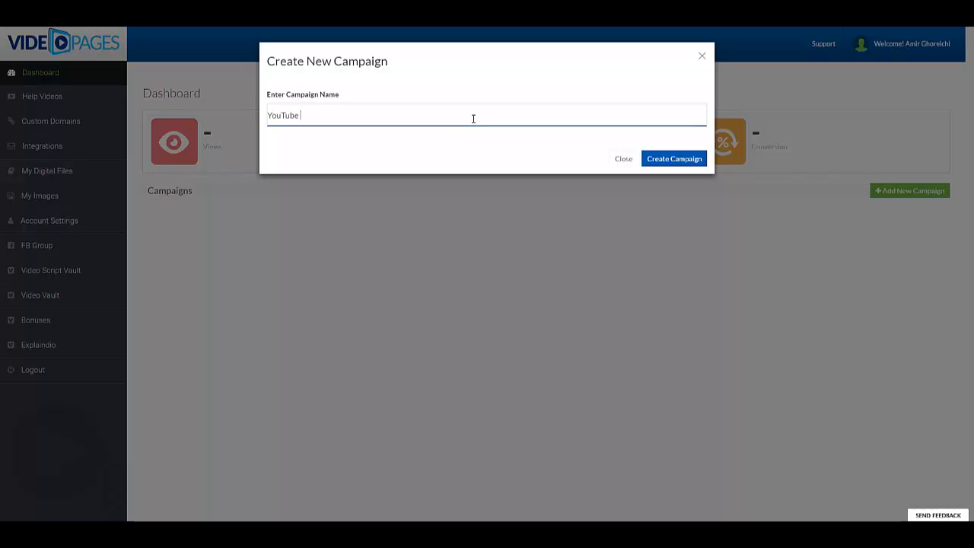
pyautogui.write('YouTube VideoPages Demo #1')
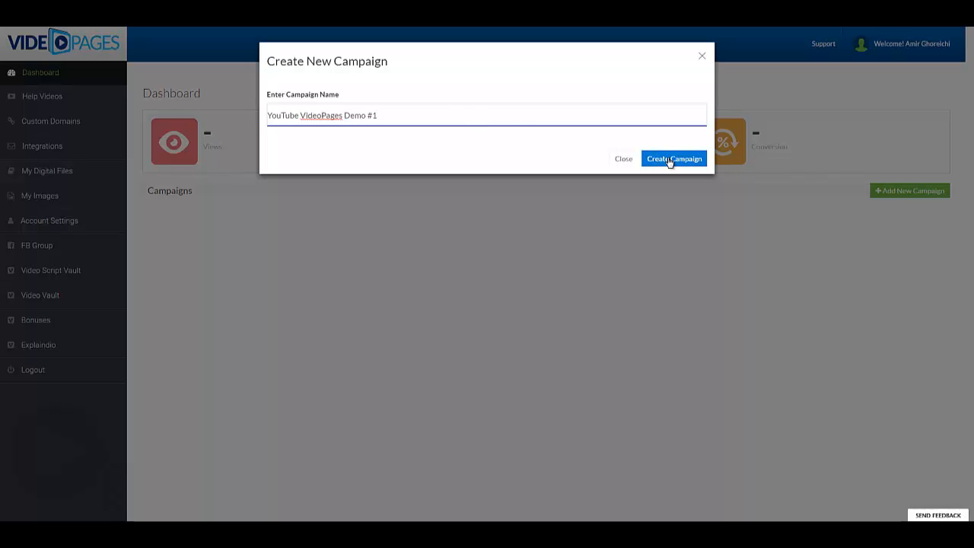
pyautogui.click(670, 161)
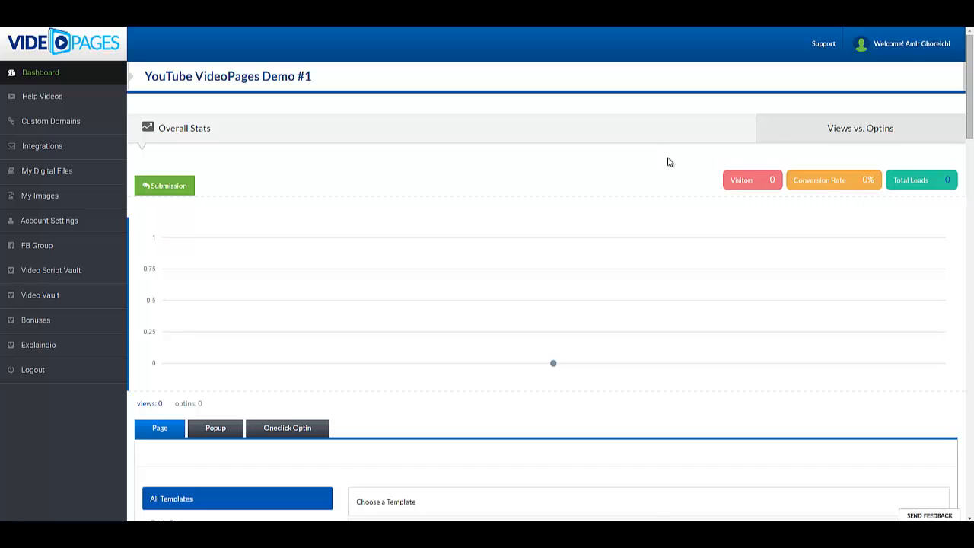
# Step: Examine the new campaign's overall stats and its page template section, including the Custom Template option
pyautogui.scroll(-1, 669, 162)
pyautogui.scroll(-1, 669, 161)
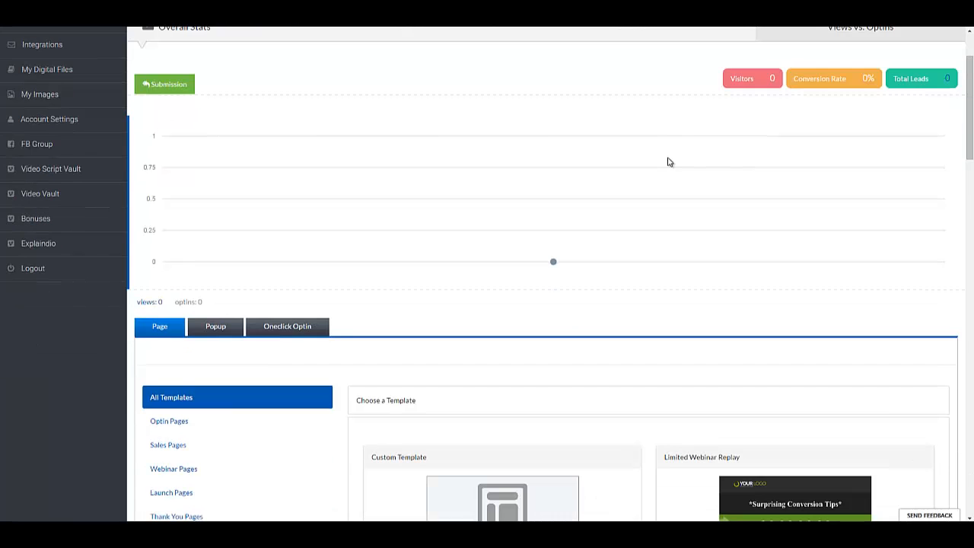
pyautogui.scroll(-4, 669, 161)
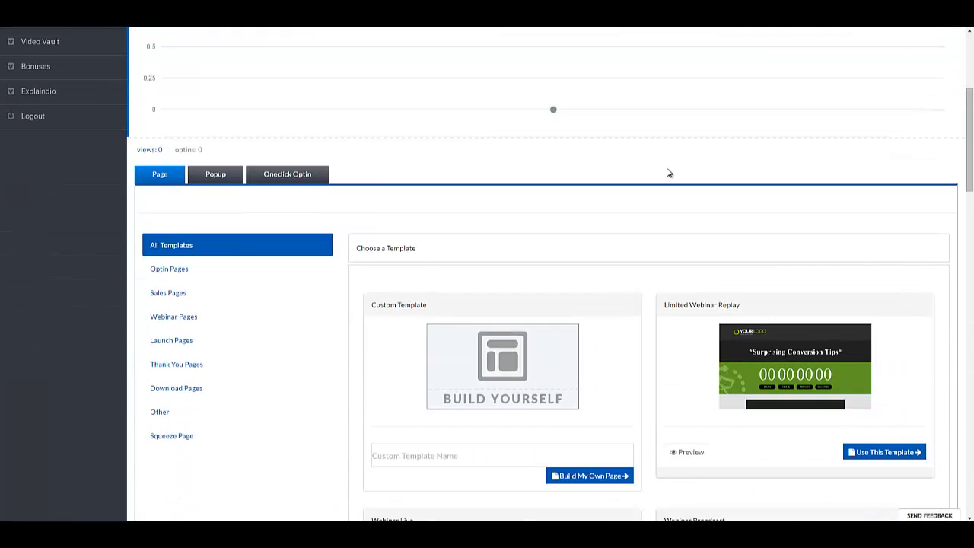
pyautogui.scroll(-1, 488, 283)
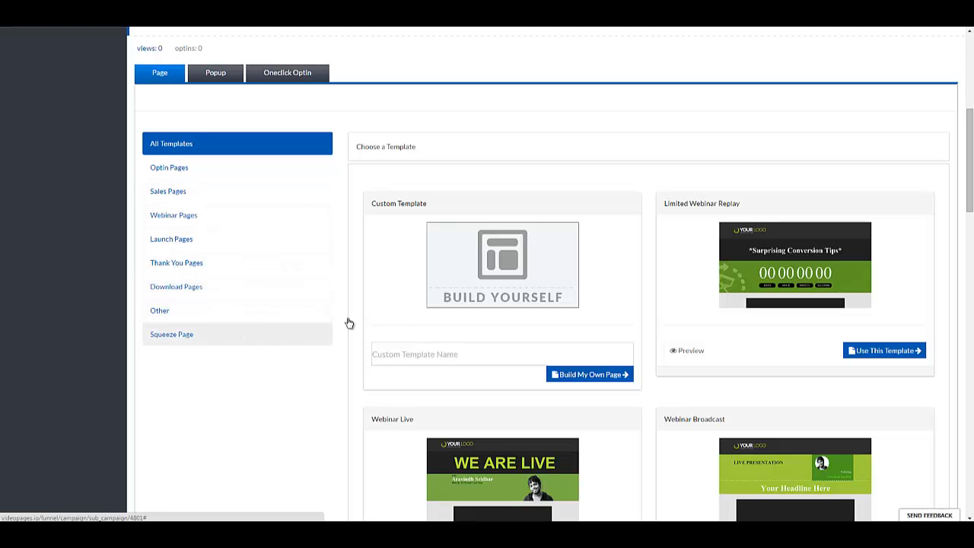
pyautogui.scroll(-1, 557, 252)
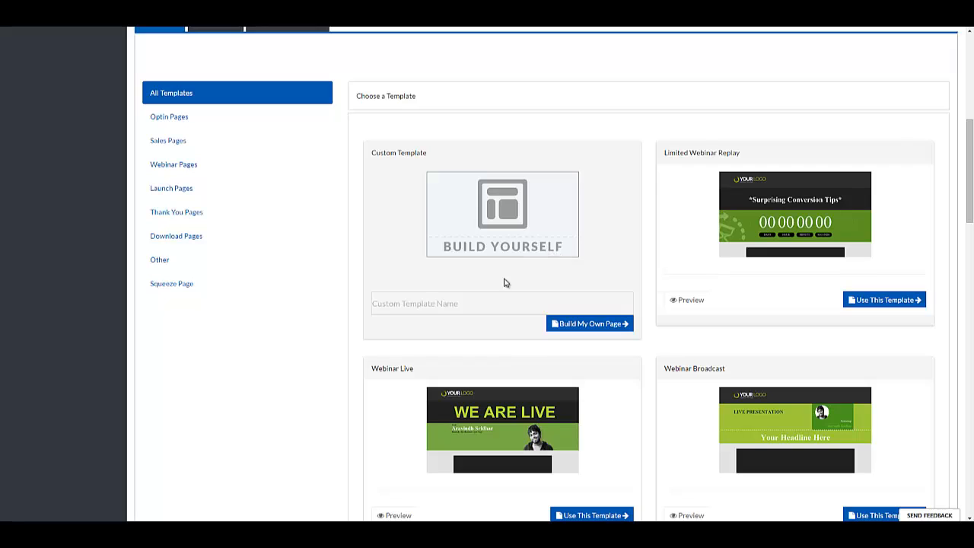
pyautogui.moveTo(373, 152); pyautogui.dragTo(432, 150)
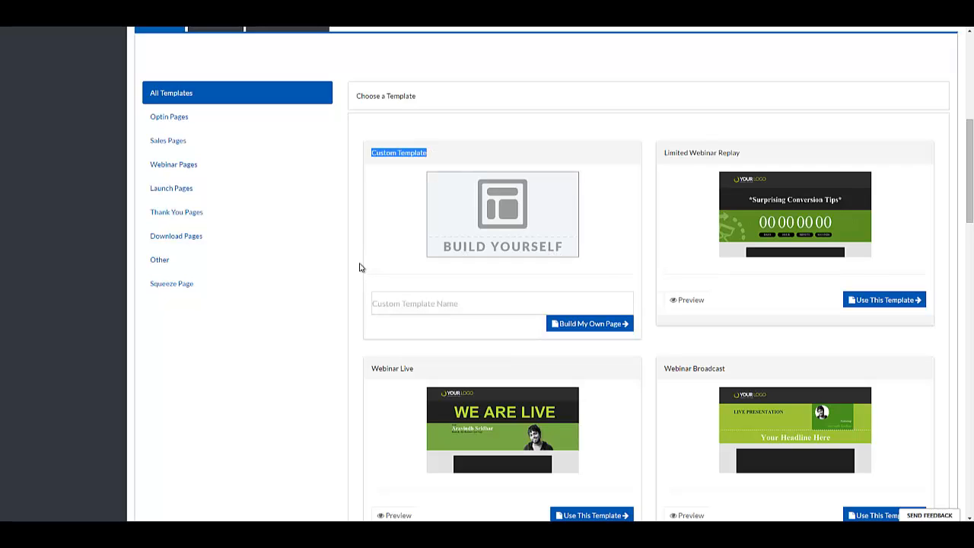
# Step: Check the templates offered in the Squeeze Page and Download Pages categories
pyautogui.click(183, 284)
pyautogui.scroll(-1, 357, 312)
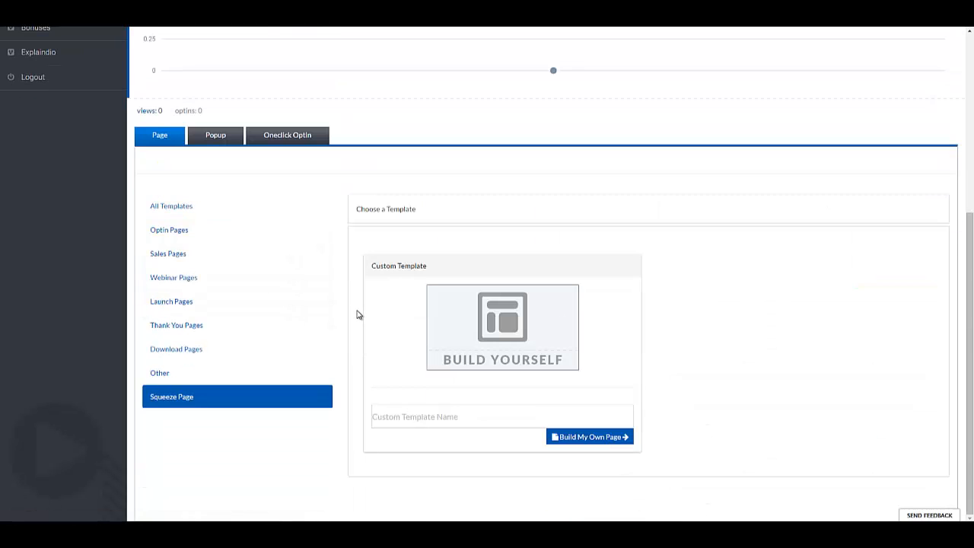
pyautogui.click(220, 359)
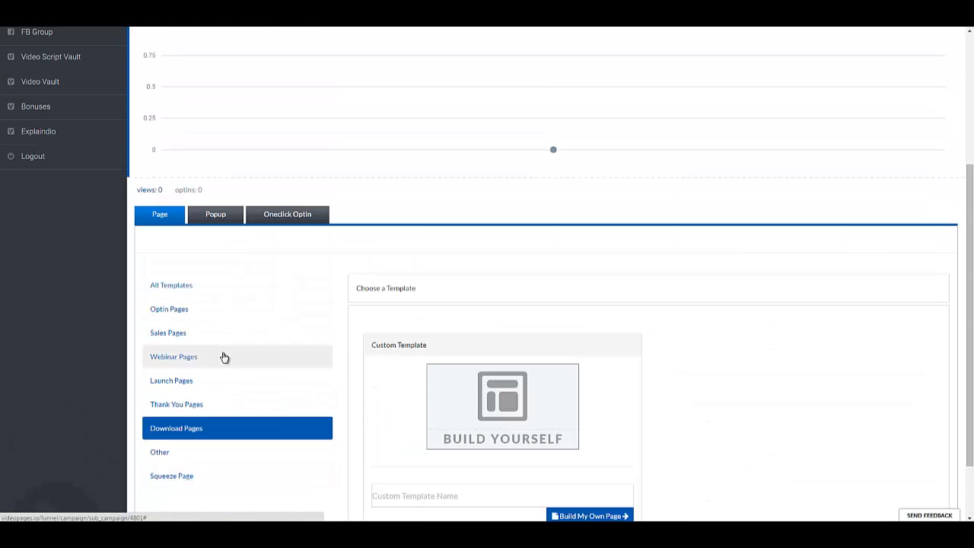
# Step: Show all template categories and browse the full gallery of page templates down to Soldout and Consultancy Service
pyautogui.click(213, 294)
pyautogui.scroll(-5, 490, 343)
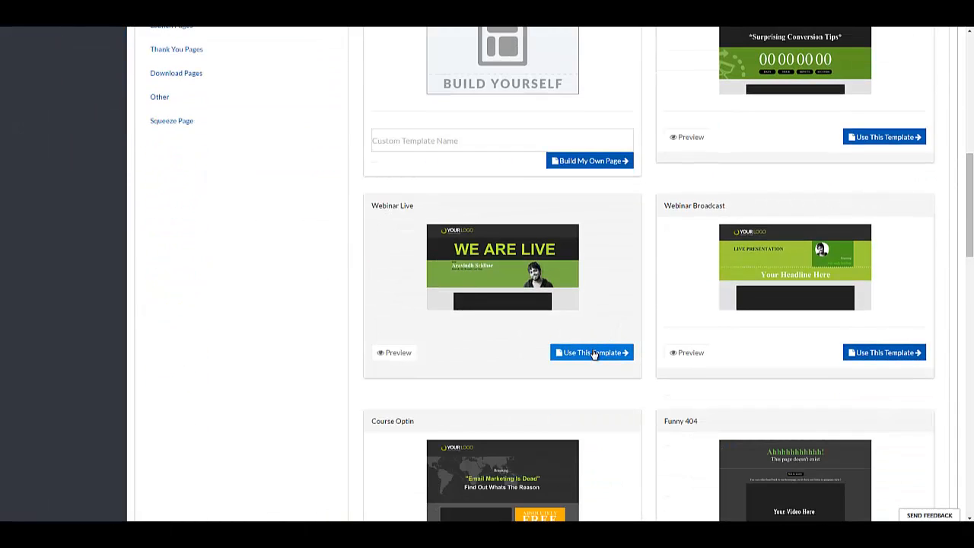
pyautogui.scroll(-1, 594, 356)
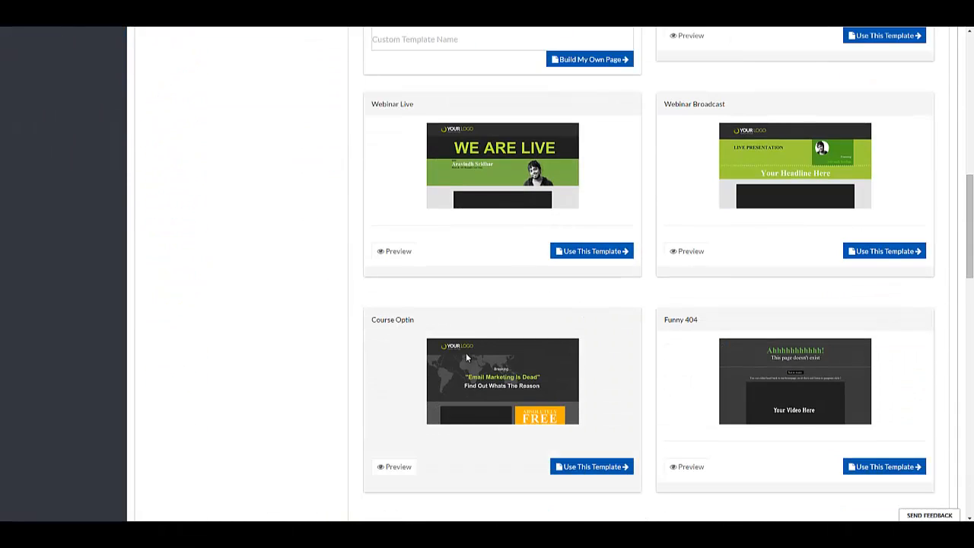
pyautogui.scroll(-3, 466, 357)
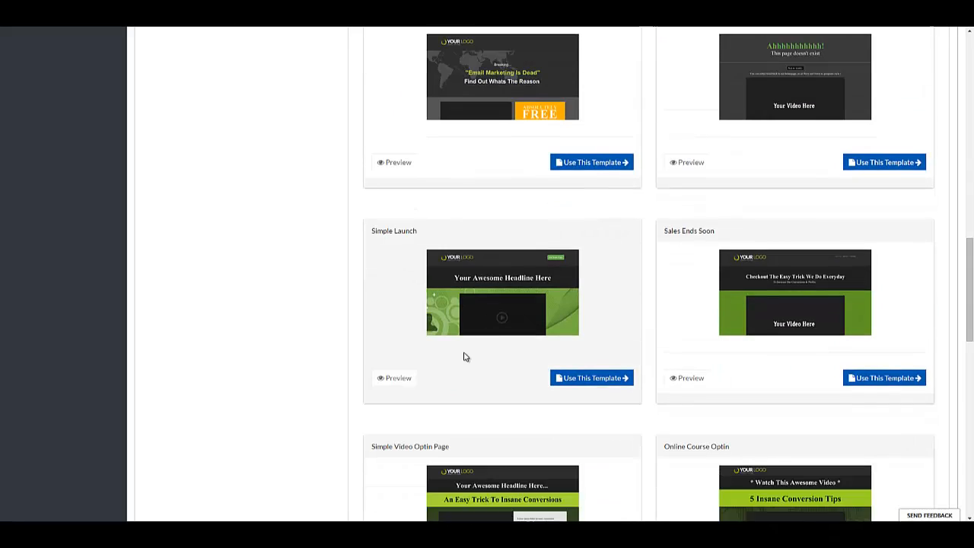
pyautogui.scroll(-2, 463, 357)
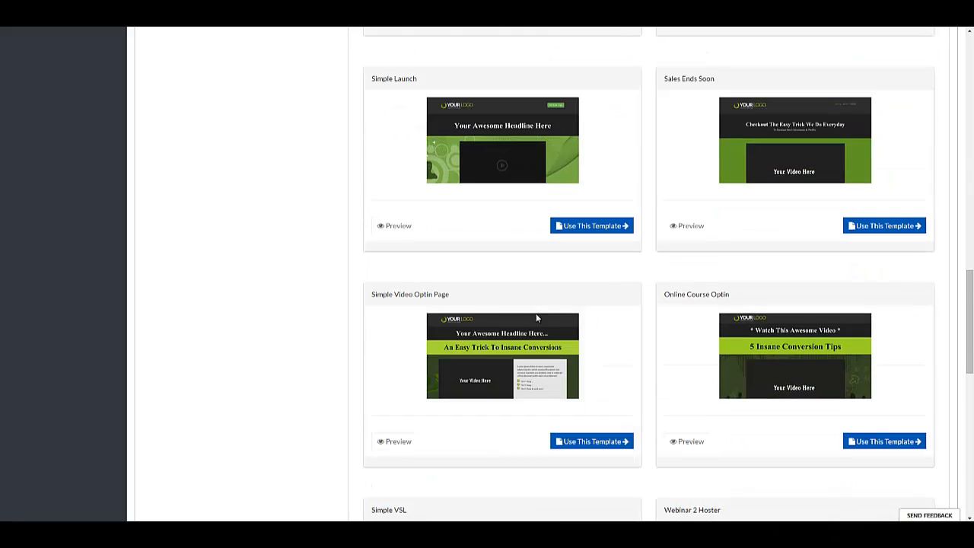
pyautogui.scroll(-1, 639, 348)
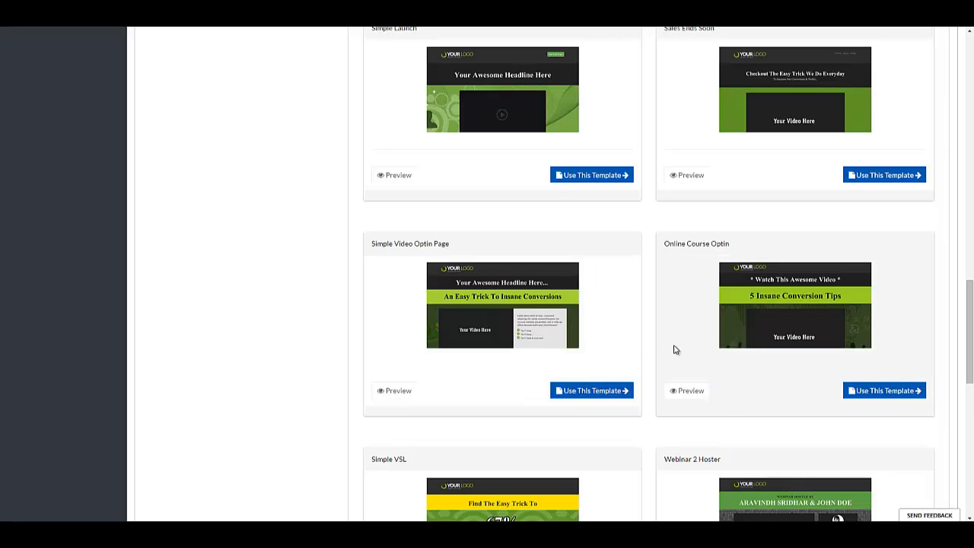
pyautogui.scroll(-1, 557, 408)
pyautogui.scroll(-1, 529, 420)
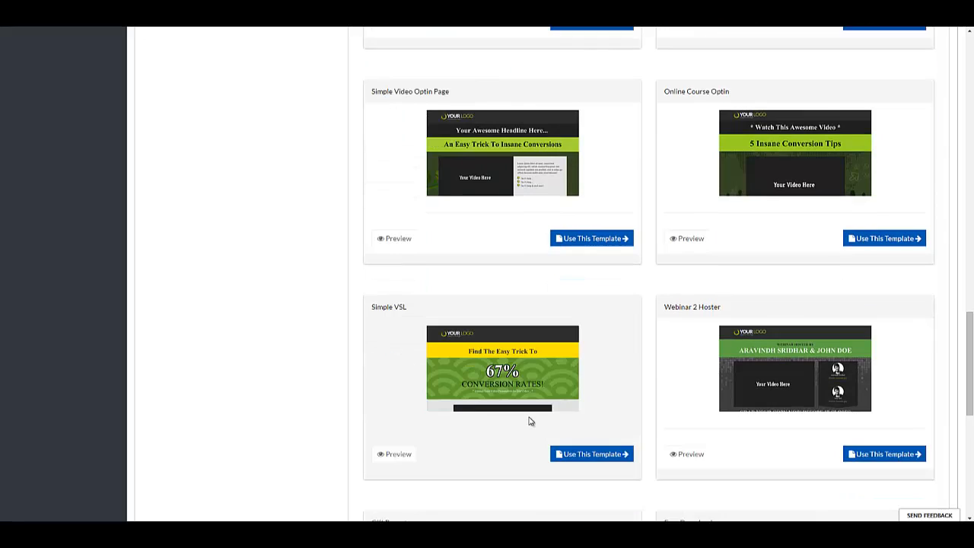
pyautogui.scroll(-2, 478, 382)
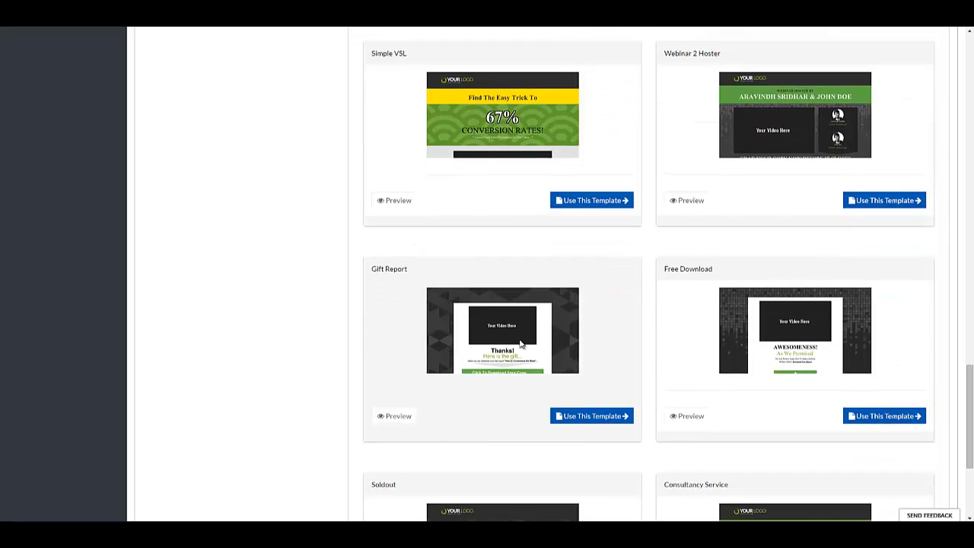
pyautogui.scroll(-2, 523, 348)
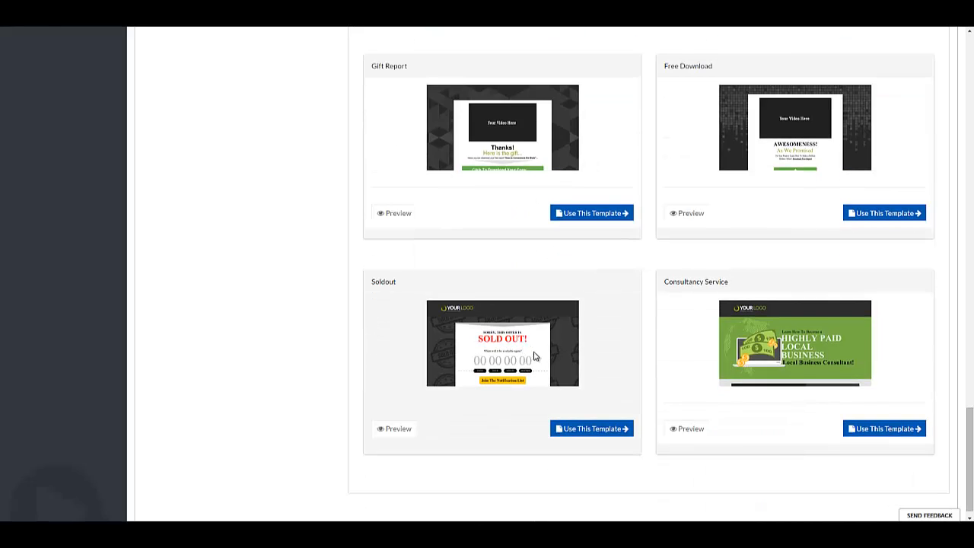
pyautogui.scroll(2, 765, 347)
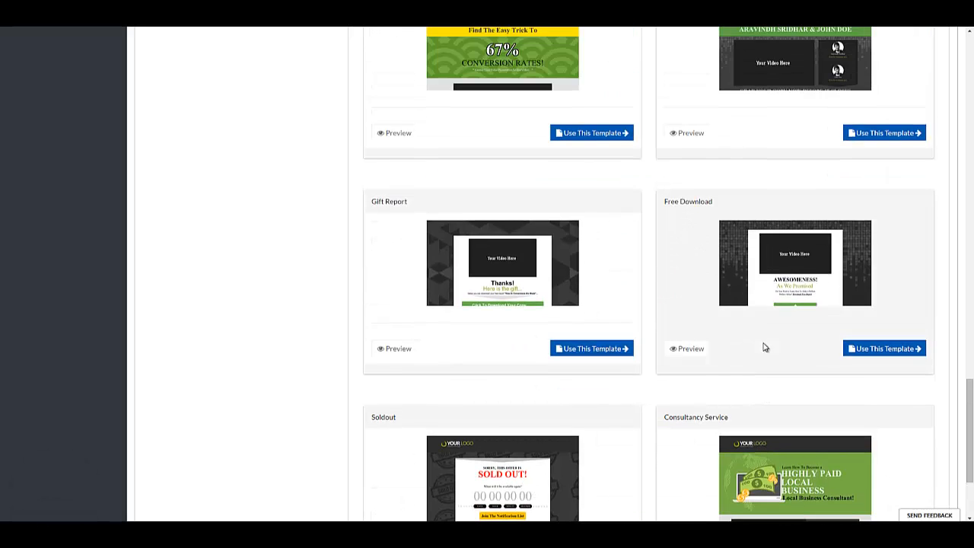
pyautogui.scroll(5, 765, 347)
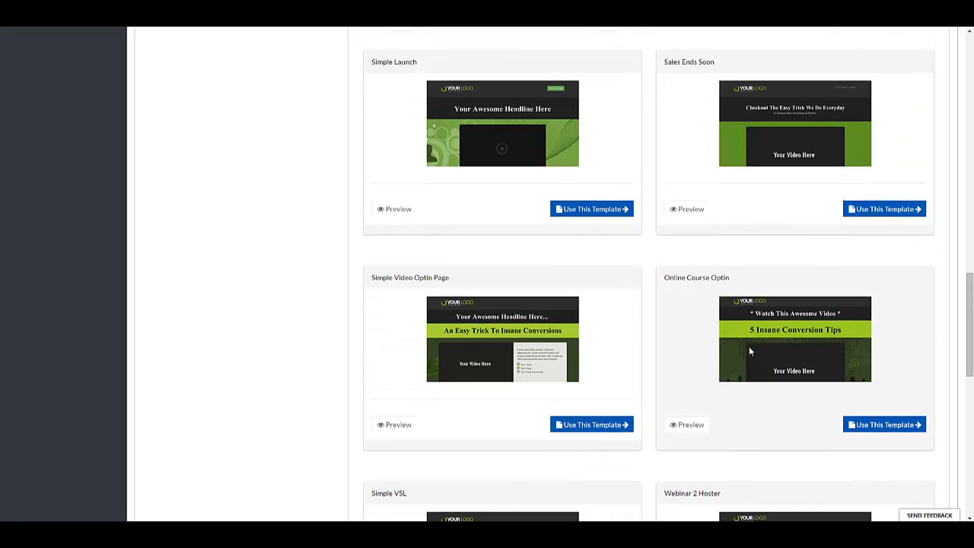
# Step: Return to the Custom Template option and start building a page from scratch
pyautogui.scroll(4, 616, 249)
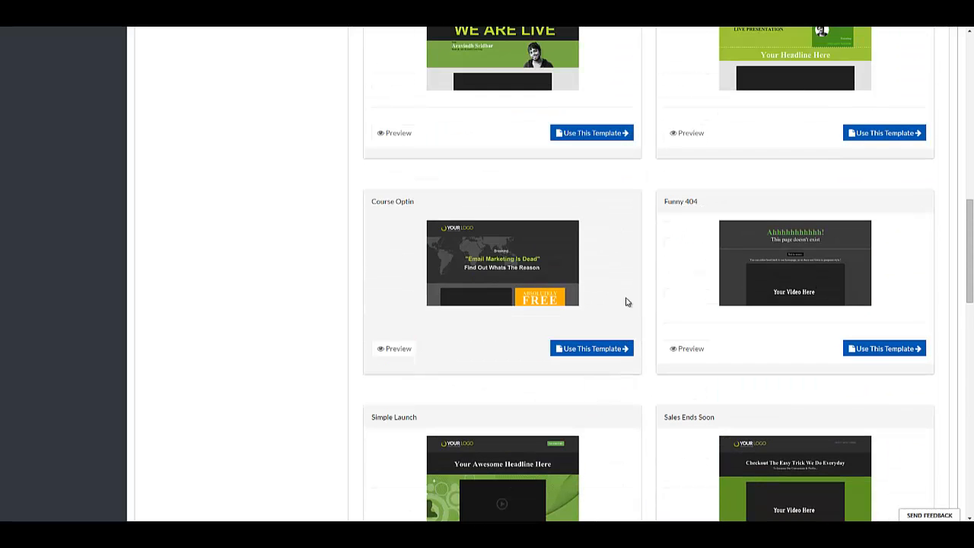
pyautogui.scroll(4, 611, 335)
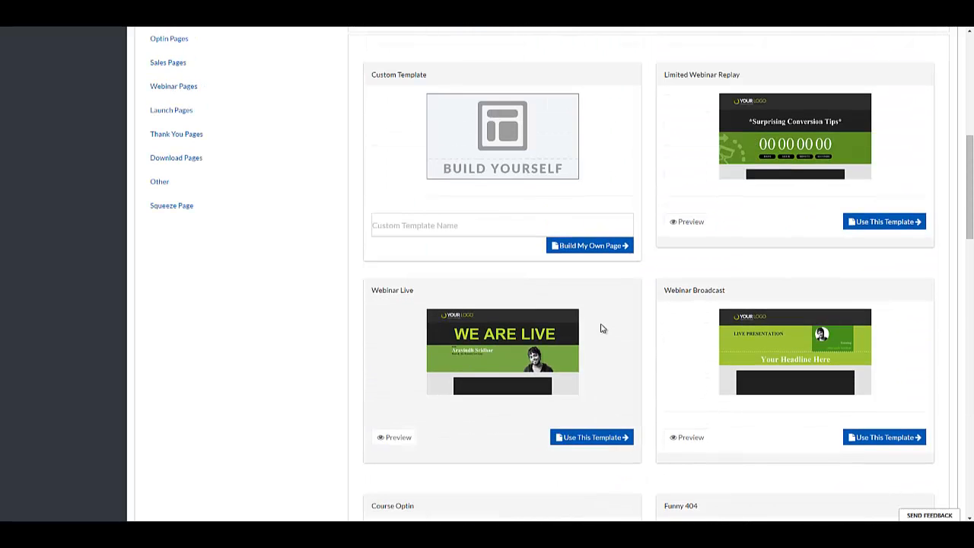
pyautogui.scroll(2, 576, 214)
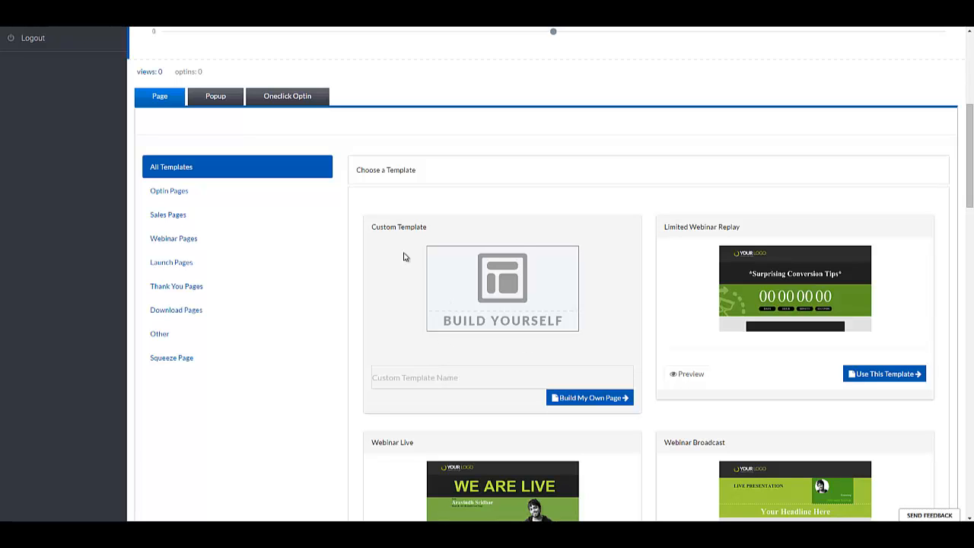
pyautogui.click(579, 397)
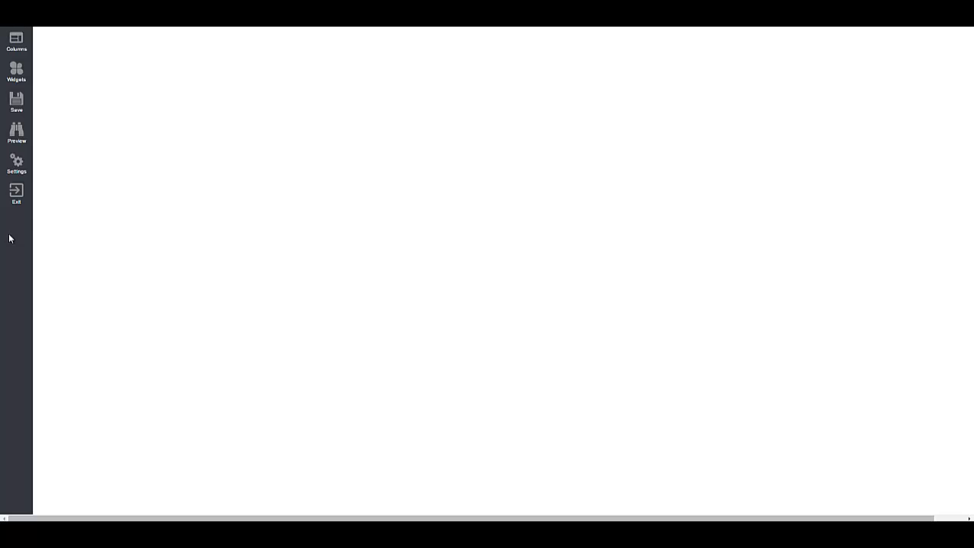
# Step: Open the page settings and examine the Youtube Source background option with its mute and loop settings
pyautogui.click(17, 171)
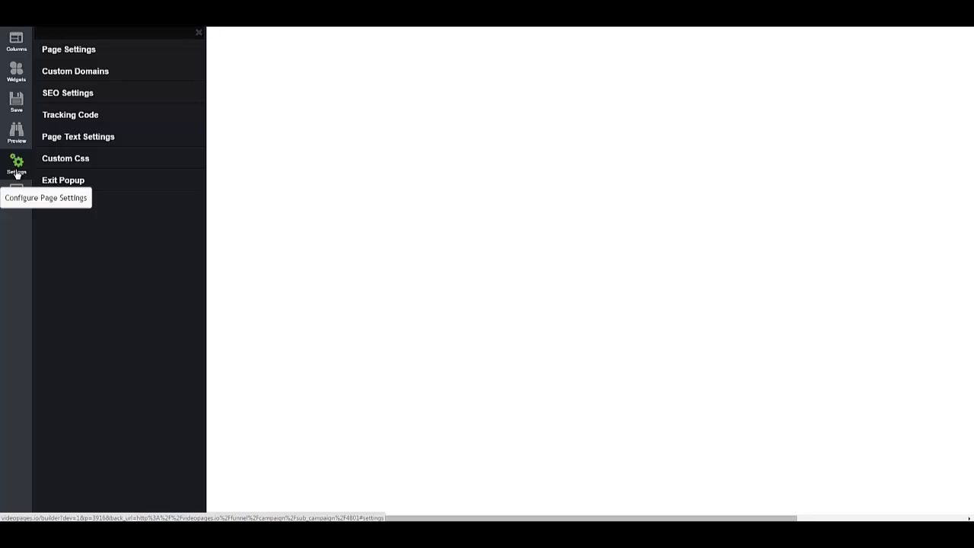
pyautogui.click(90, 52)
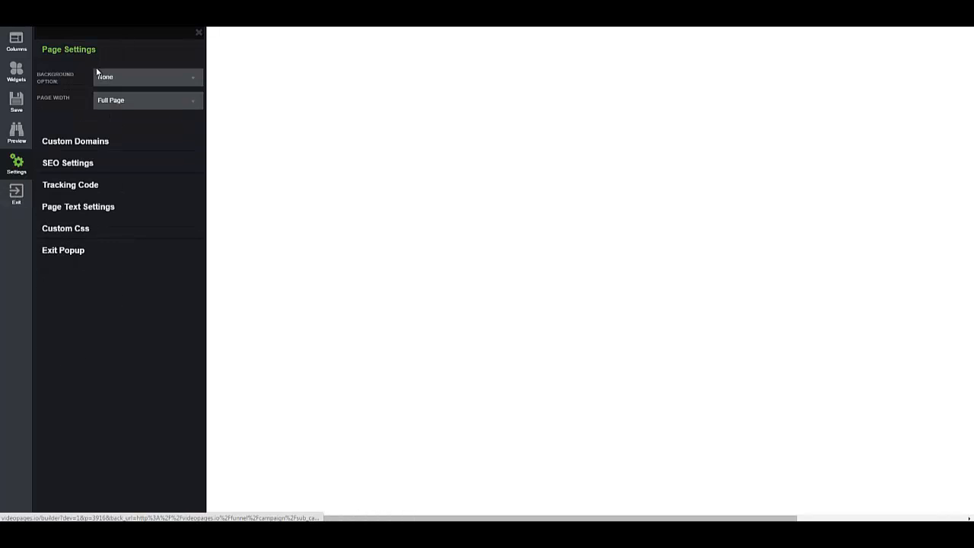
pyautogui.click(112, 81)
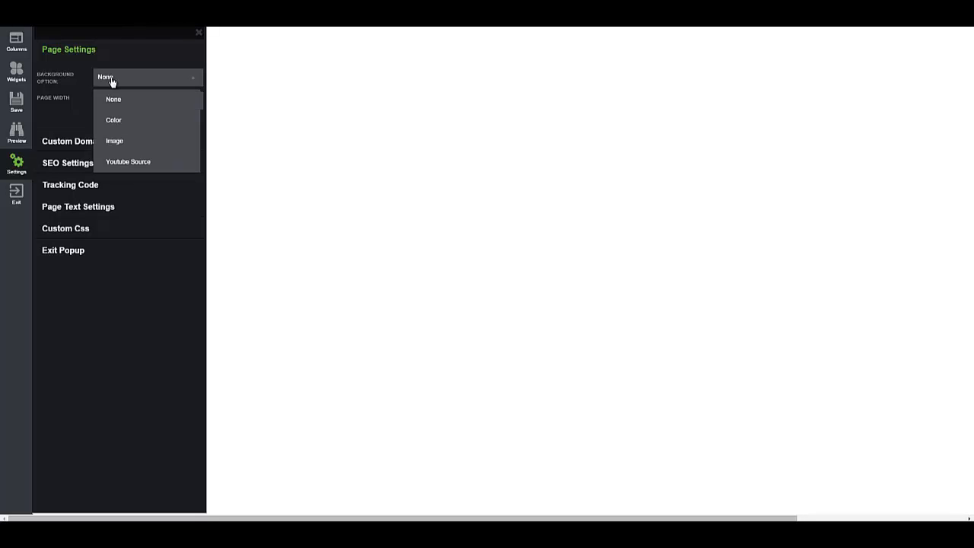
pyautogui.click(124, 163)
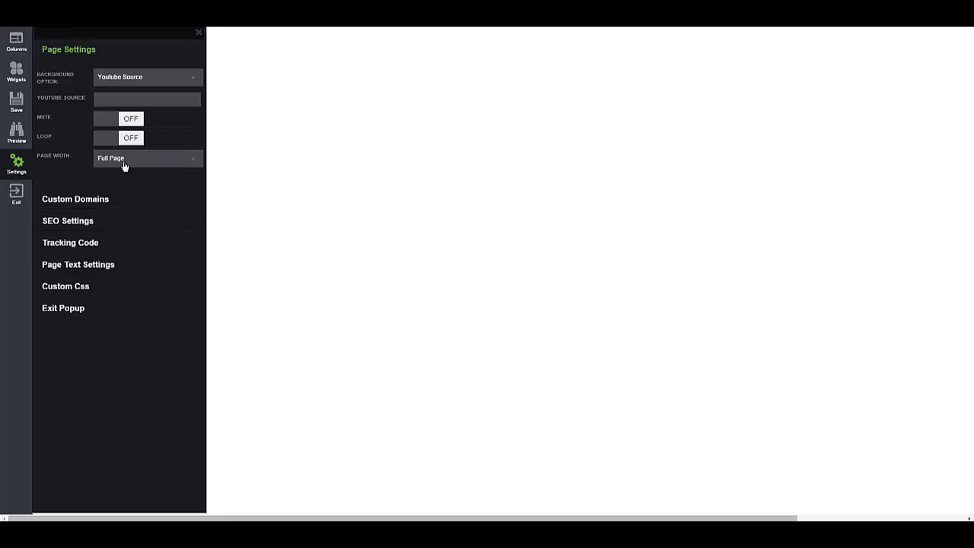
pyautogui.click(128, 101)
# Step: Switch the page background option to Image, open the My Images library, and cancel it
pyautogui.click(128, 79)
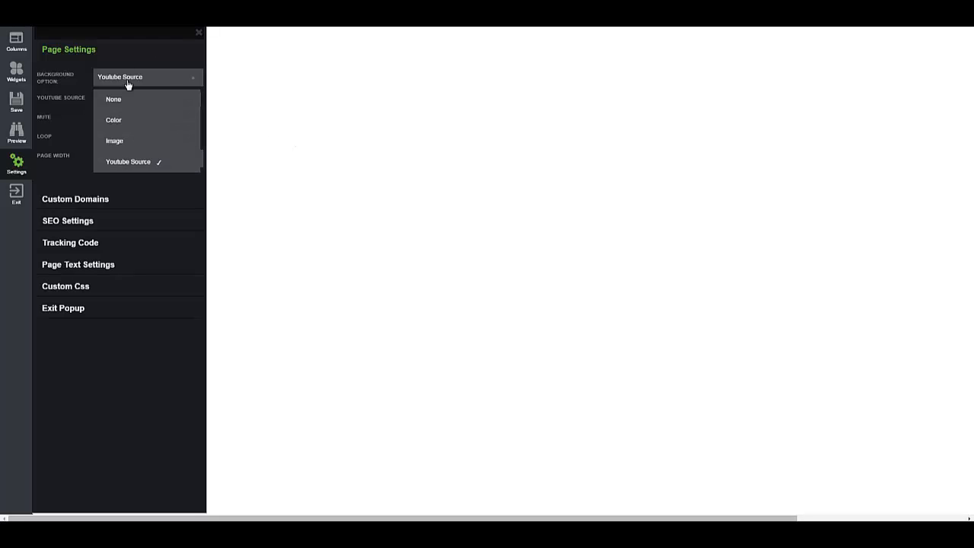
pyautogui.click(115, 142)
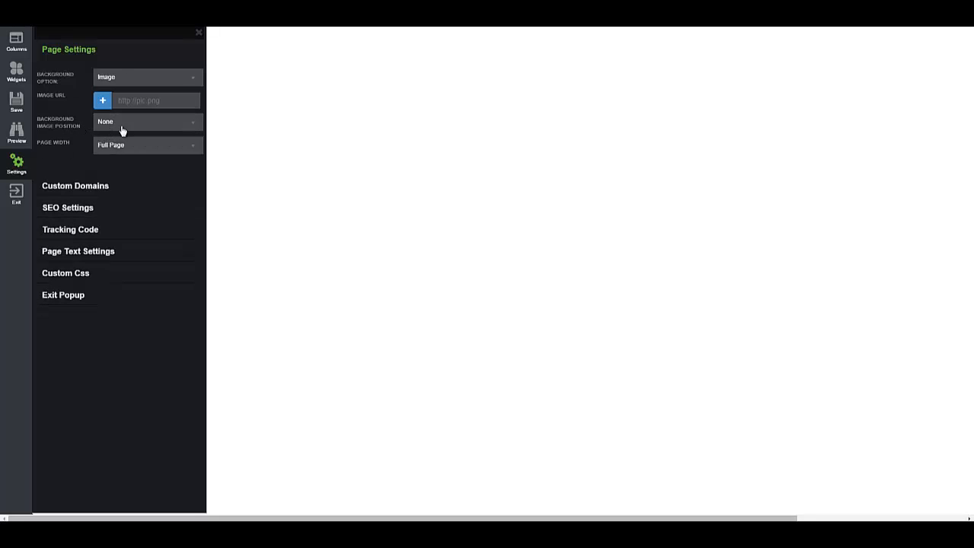
pyautogui.click(104, 102)
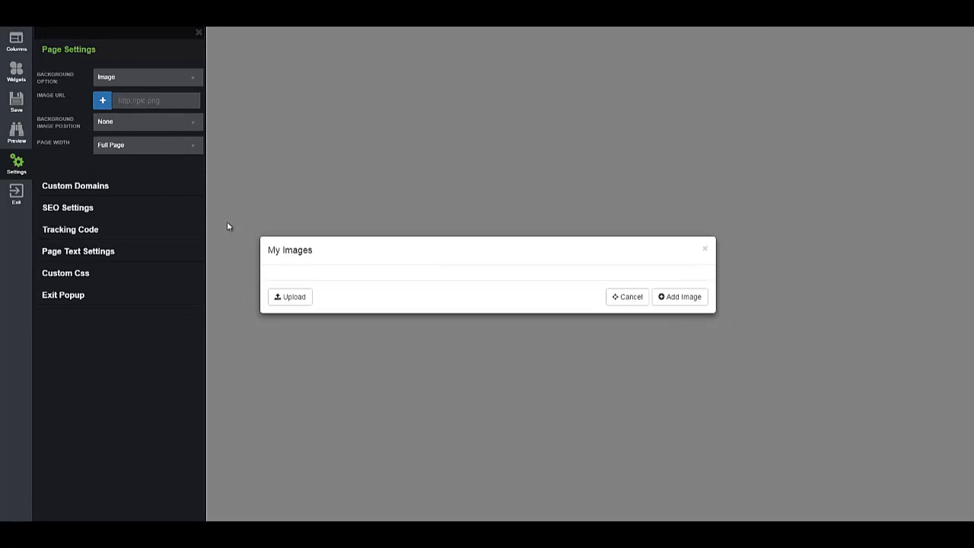
pyautogui.click(619, 297)
# Step: Switch the page background option to Color and check its background color setting
pyautogui.click(156, 79)
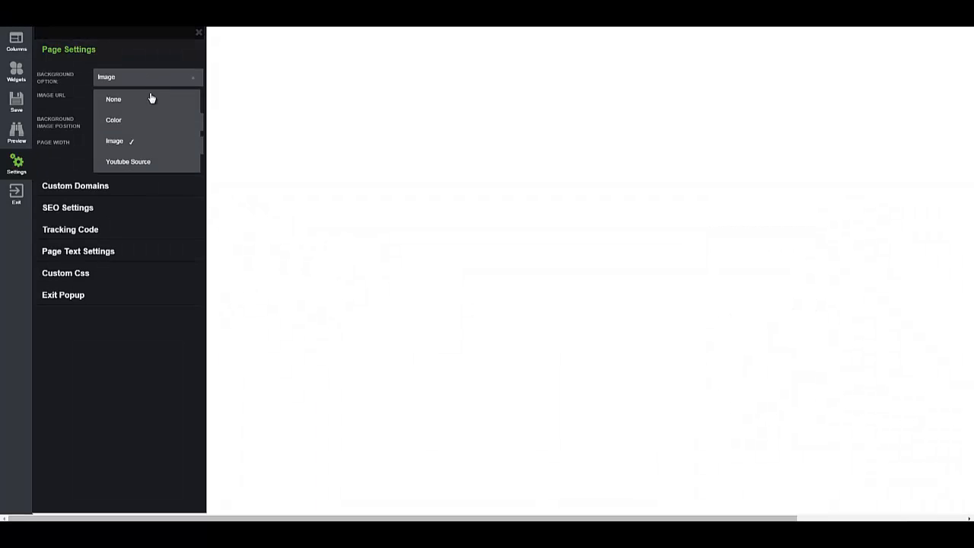
pyautogui.click(124, 120)
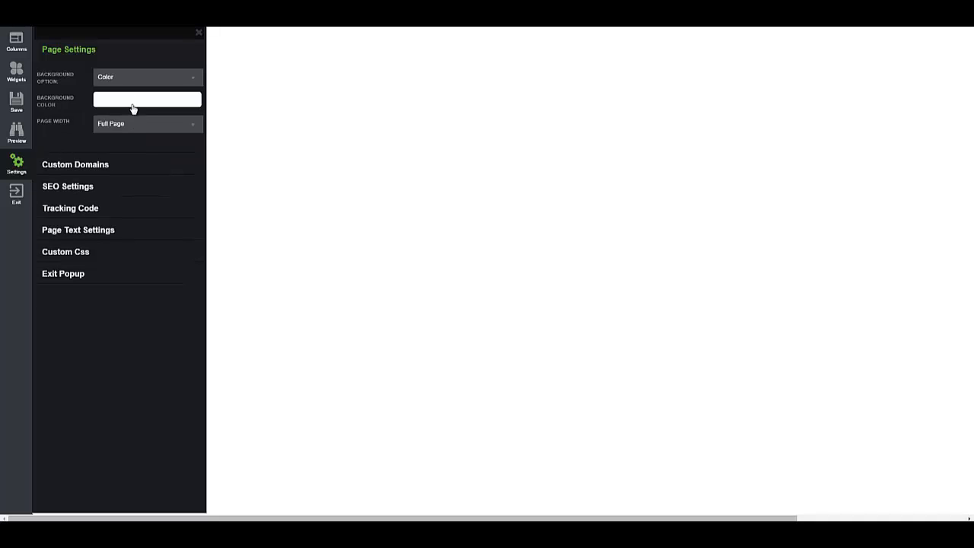
pyautogui.click(134, 103)
# Step: Set the page background option to Image and check the available page width and background image position choices
pyautogui.click(139, 80)
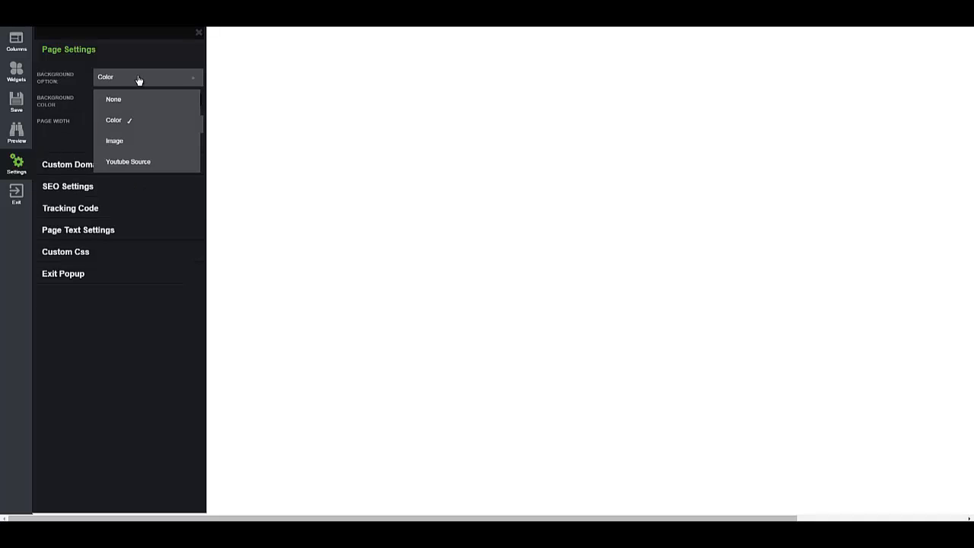
pyautogui.click(118, 143)
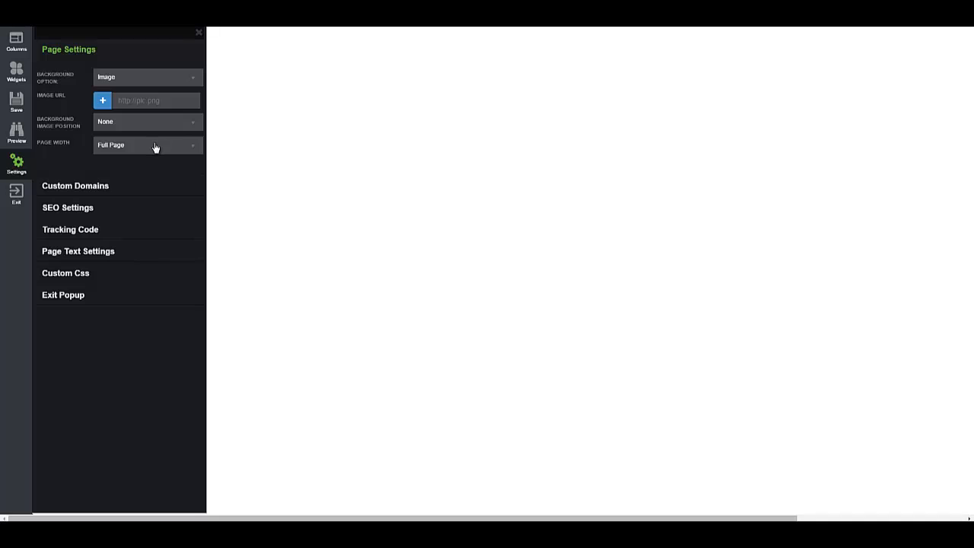
pyautogui.click(156, 146)
pyautogui.click(155, 146)
pyautogui.click(152, 128)
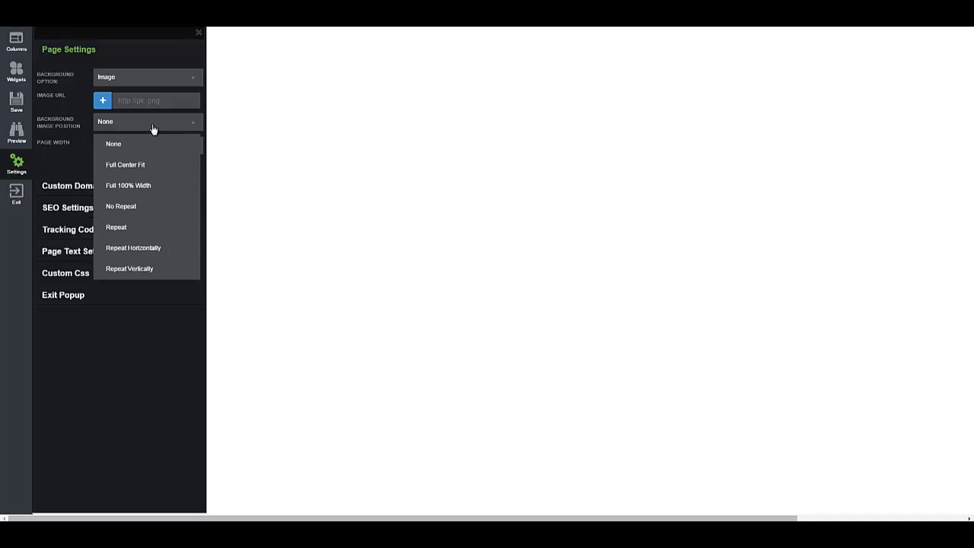
pyautogui.click(152, 128)
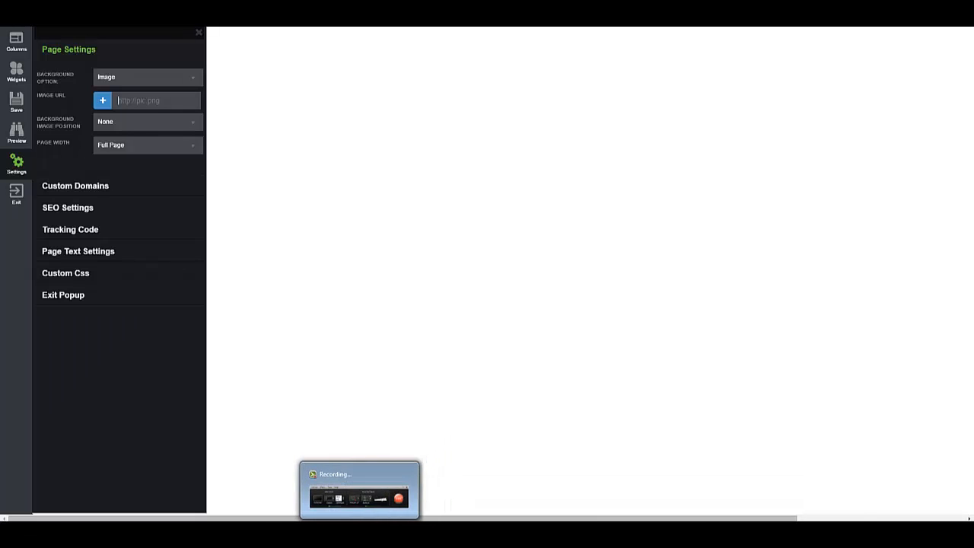
pyautogui.click(360, 533)
pyautogui.click(925, 484)
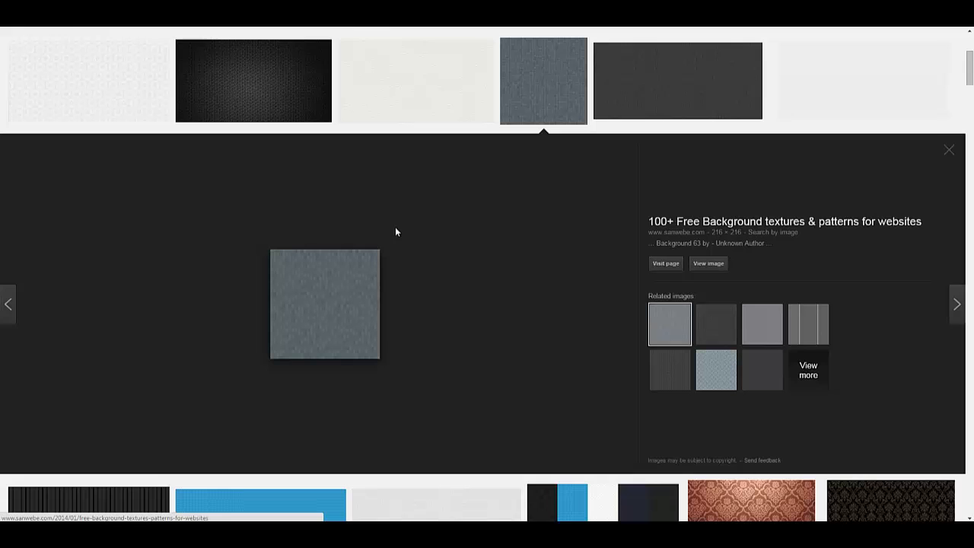
pyautogui.click(716, 267)
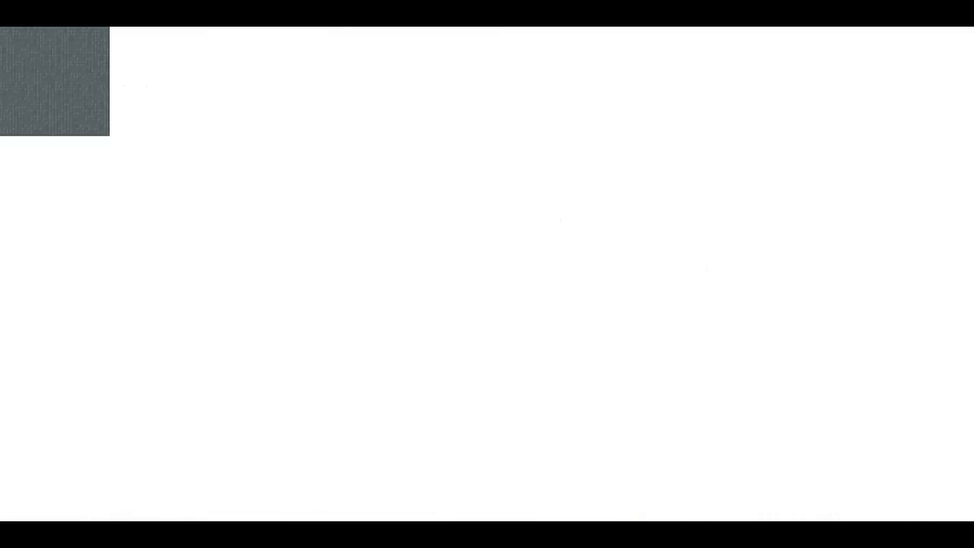
pyautogui.hotkey('ctrl', 'Tab')
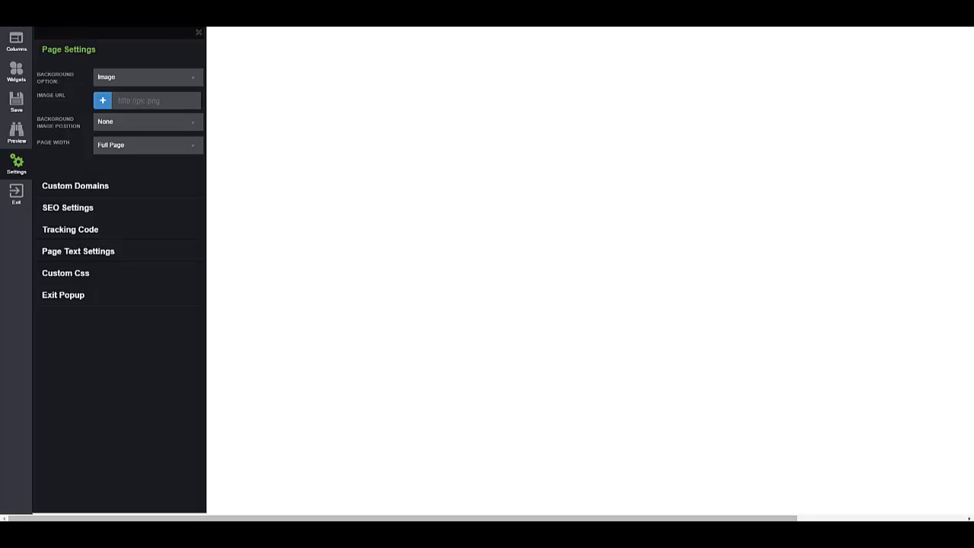
pyautogui.hotkey('ctrl', 'shift', 'Tab')
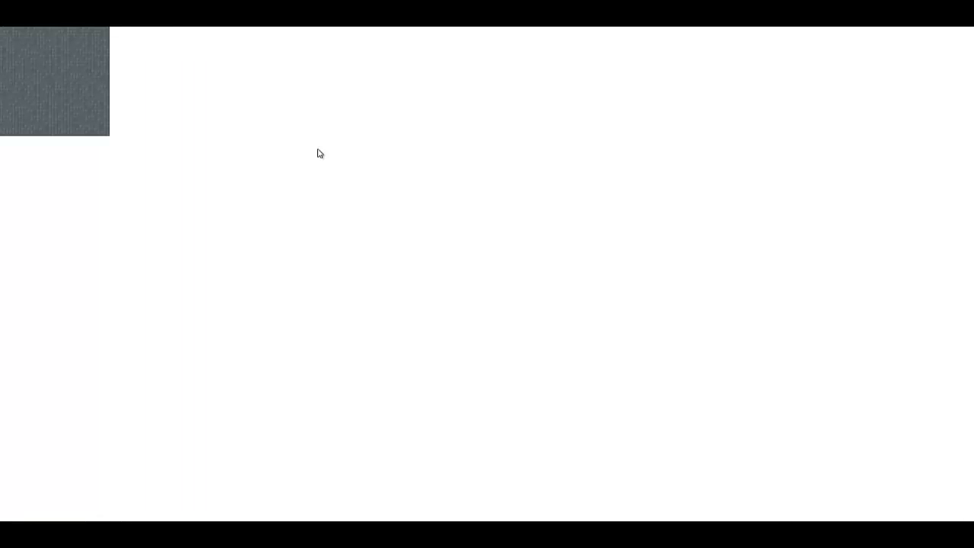
# Step: Save the texture image to the Desktop as bg63.gif
pyautogui.rightClick(92, 89)
pyautogui.click(211, 108)
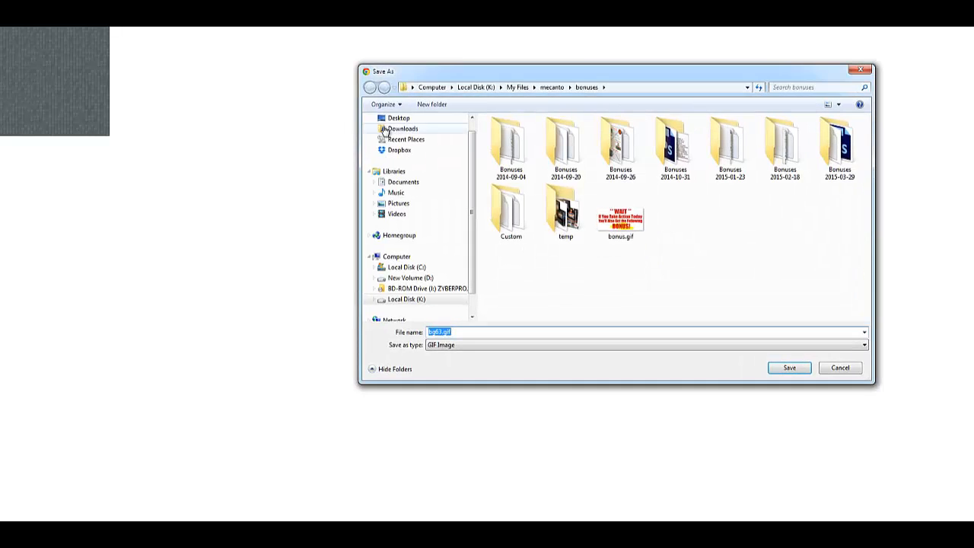
pyautogui.click(395, 120)
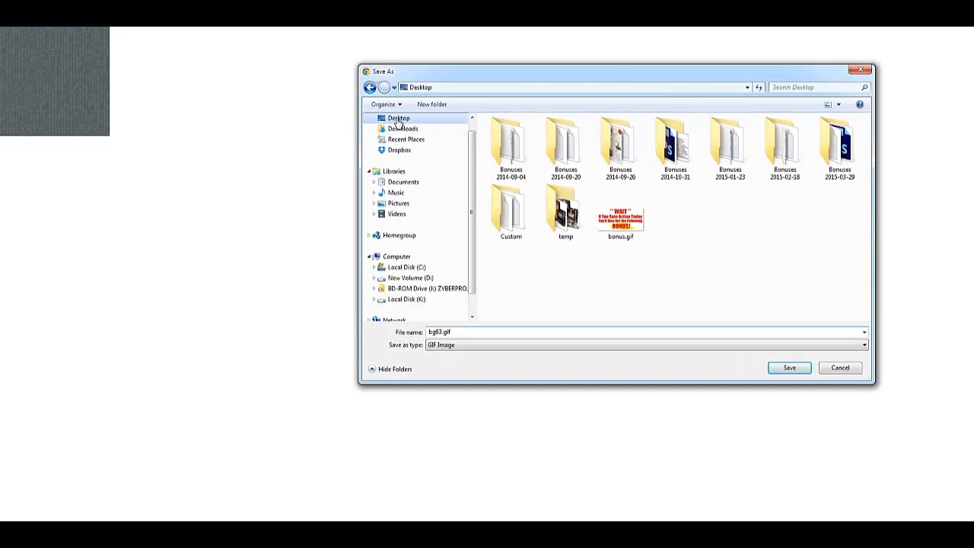
pyautogui.click(796, 368)
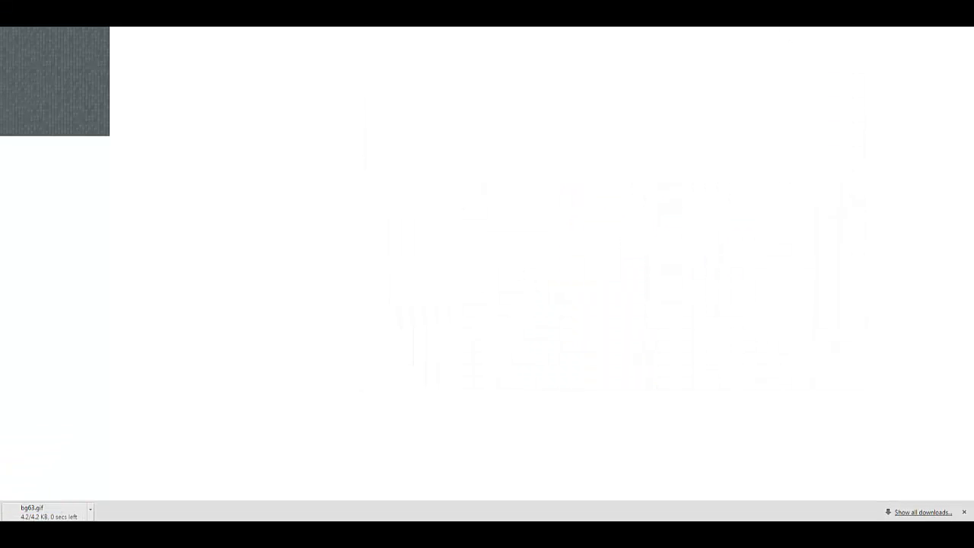
# Step: Return to the page builder, upload bg63.gif from the Desktop to My Images, and add it as the page background
pyautogui.click(615, 17)
pyautogui.click(103, 101)
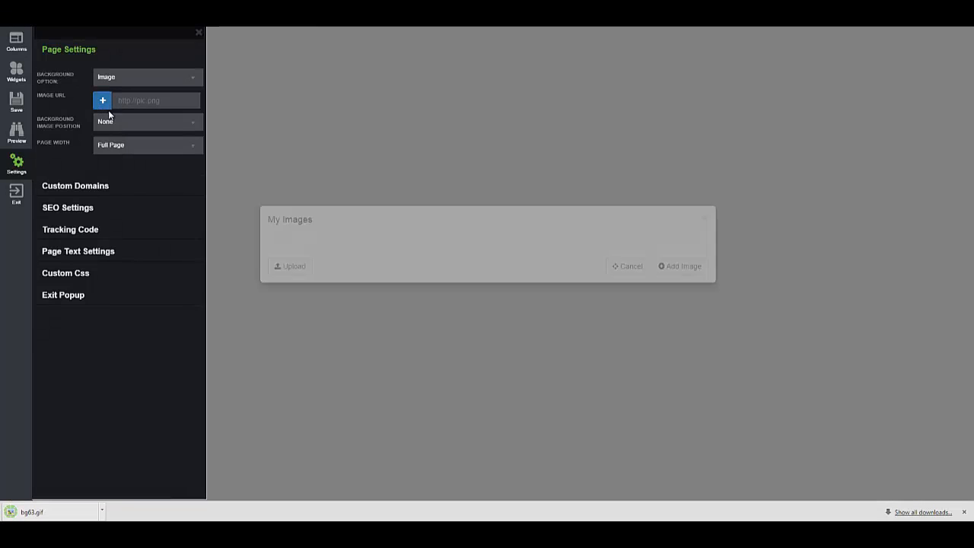
pyautogui.click(299, 287)
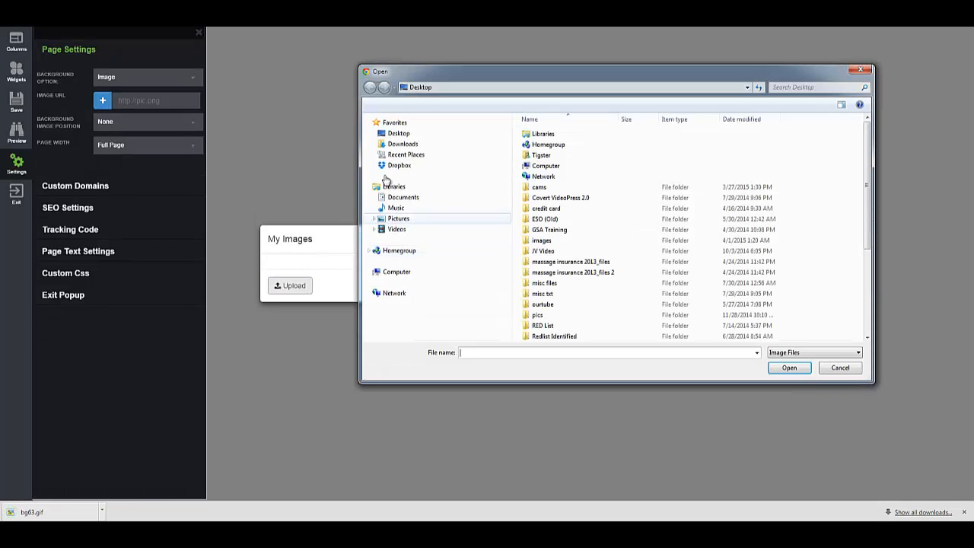
pyautogui.click(399, 134)
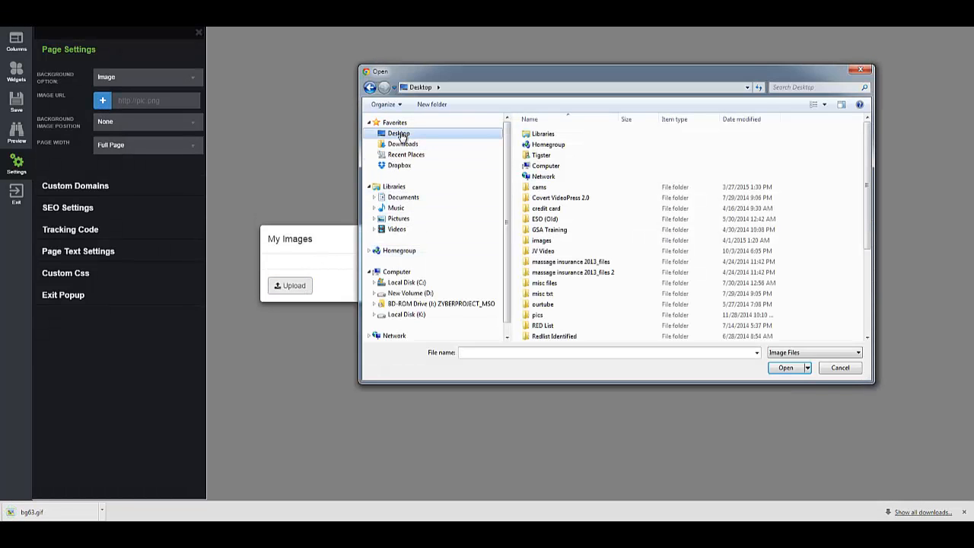
pyautogui.click(742, 120)
pyautogui.click(543, 134)
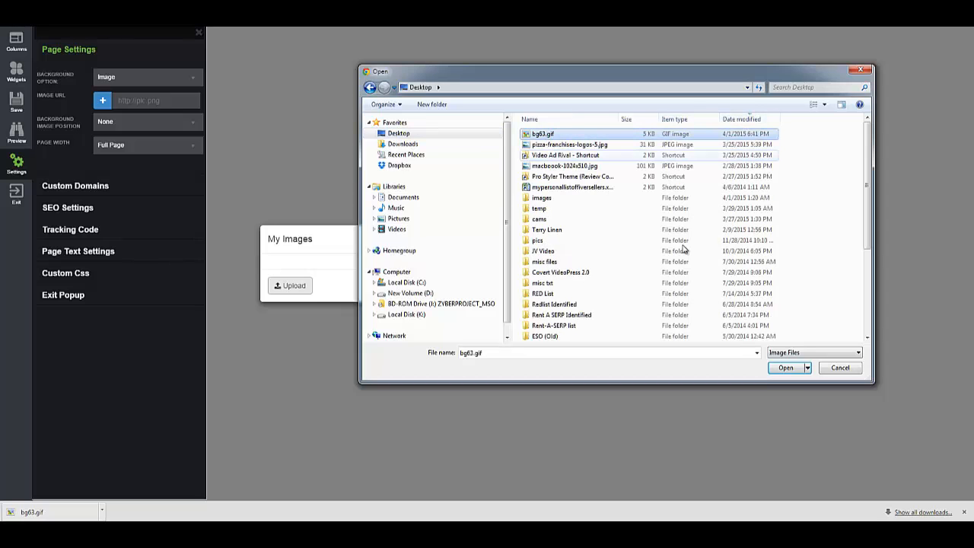
pyautogui.click(778, 369)
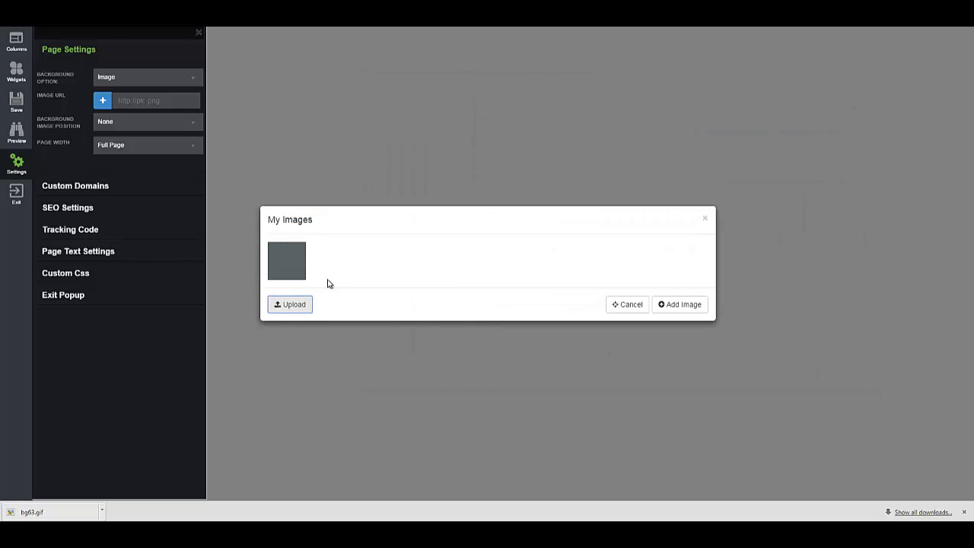
pyautogui.click(278, 267)
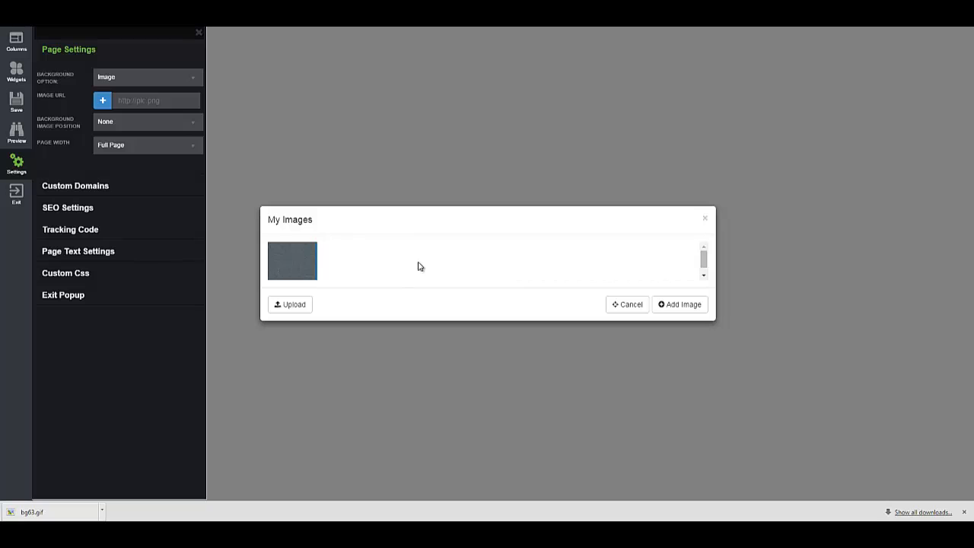
pyautogui.click(676, 306)
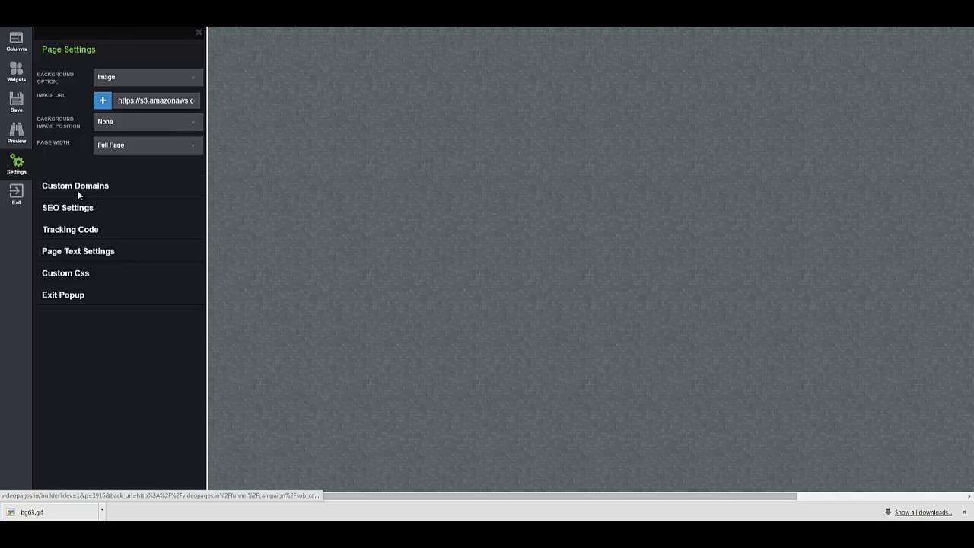
# Step: Add a 1 Column Section at the top of the page canvas and select its column
pyautogui.click(17, 45)
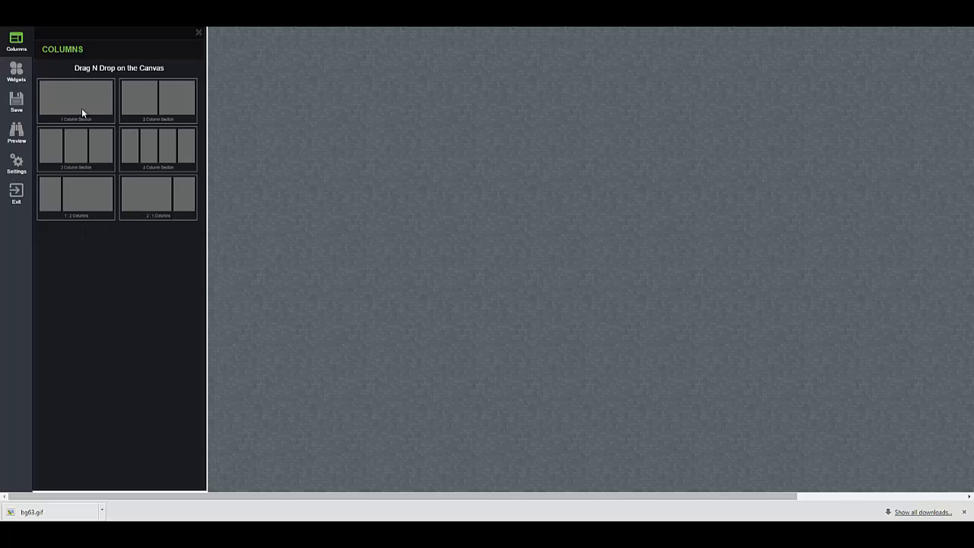
pyautogui.moveTo(82, 108); pyautogui.dragTo(412, 50)
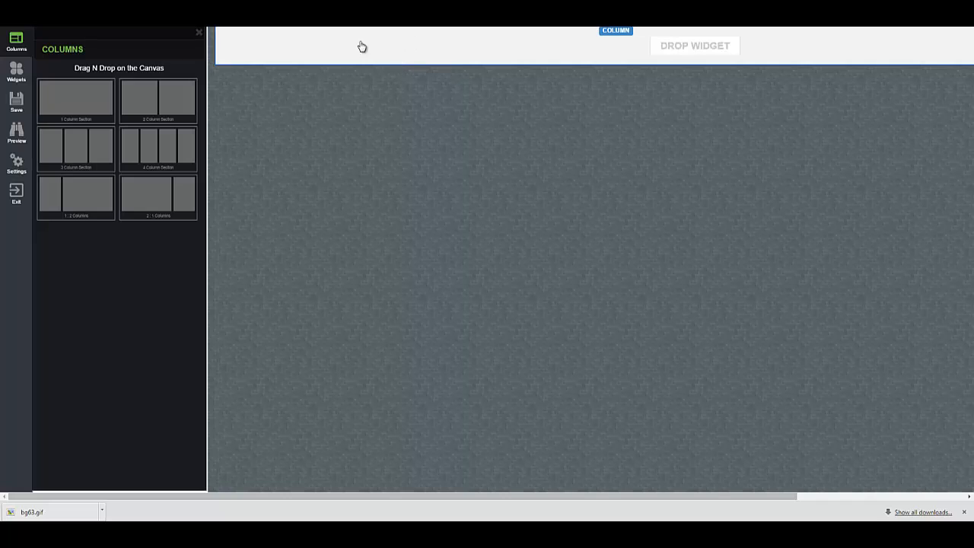
pyautogui.click(615, 33)
# Step: Open the new column's settings and check its Layout Settings section
pyautogui.click(222, 35)
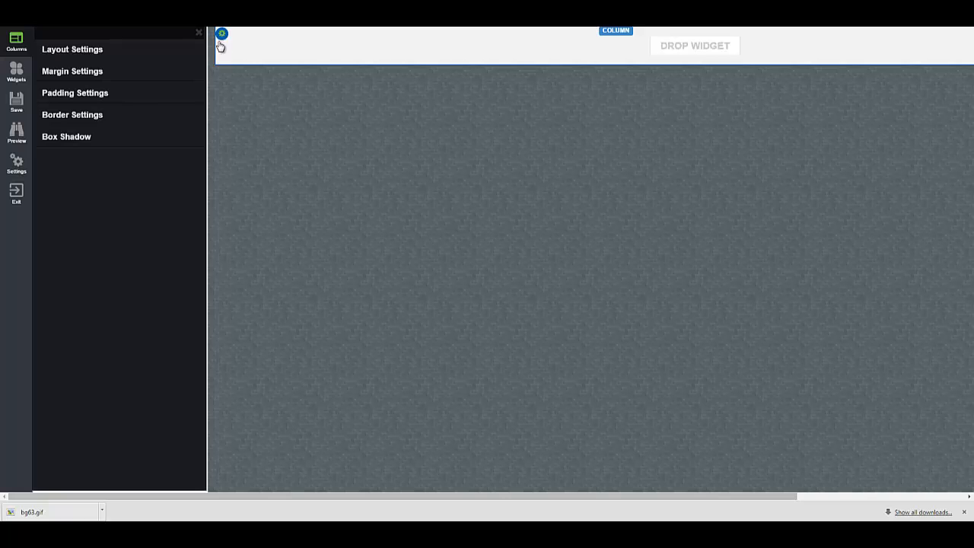
pyautogui.click(89, 55)
pyautogui.click(88, 55)
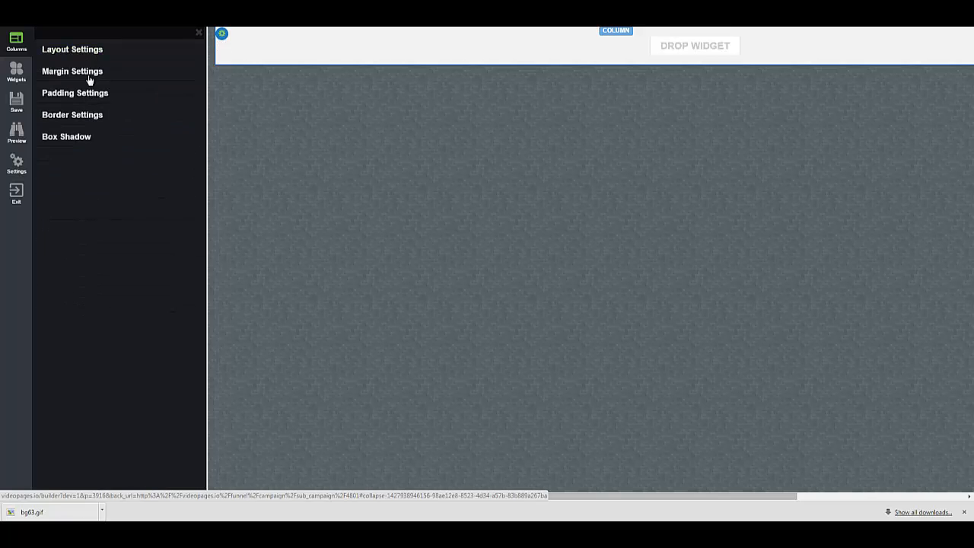
# Step: Set the column's top and bottom margins to 10 px
pyautogui.click(91, 74)
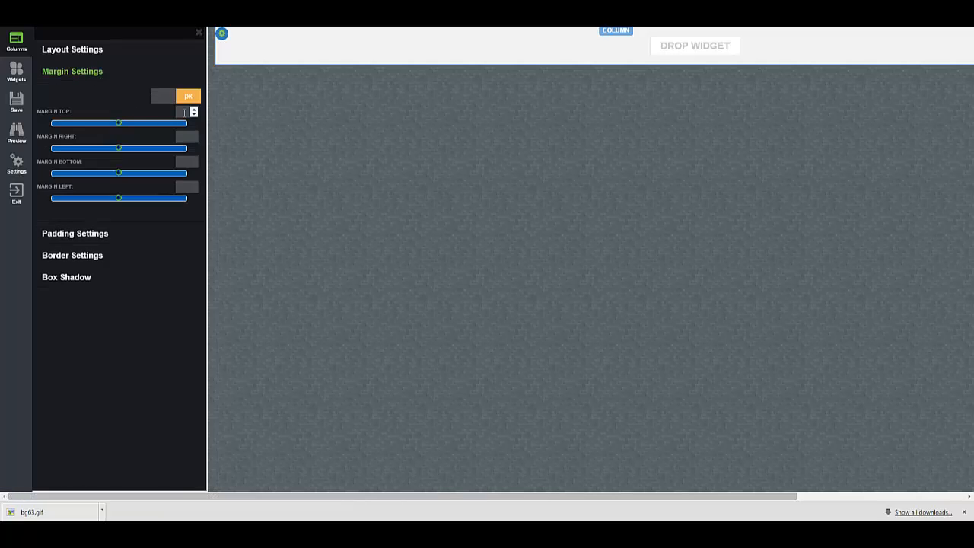
pyautogui.click(185, 113)
pyautogui.write('10')
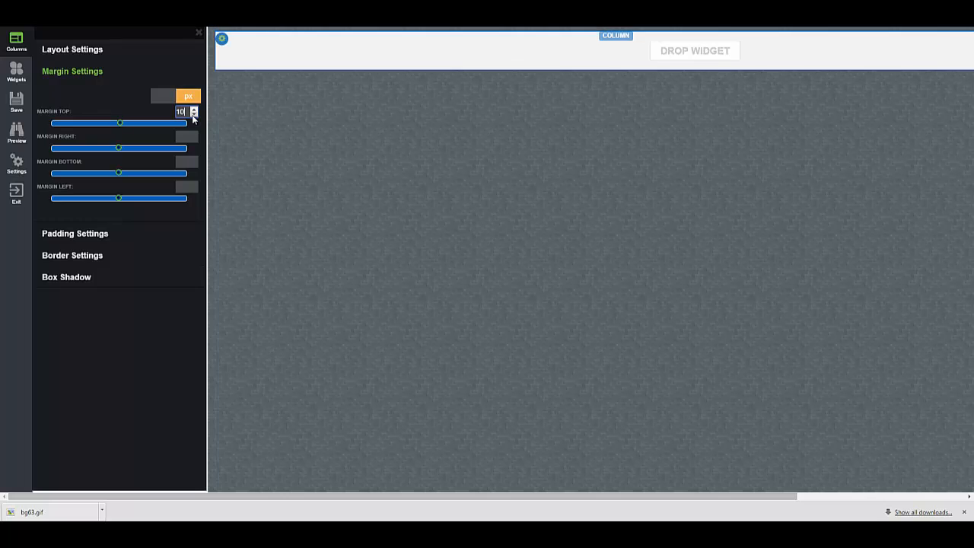
pyautogui.press('Tab')
pyautogui.press('Tab')
pyautogui.write('10')
pyautogui.press('Tab')
# Step: Add two Text widgets to the column, one above the other
pyautogui.click(18, 75)
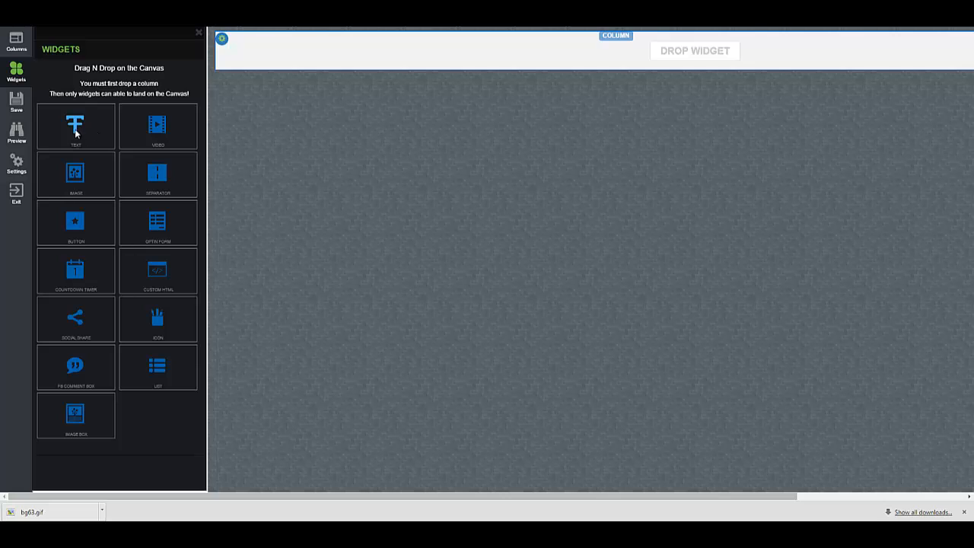
pyautogui.moveTo(75, 133); pyautogui.dragTo(330, 54)
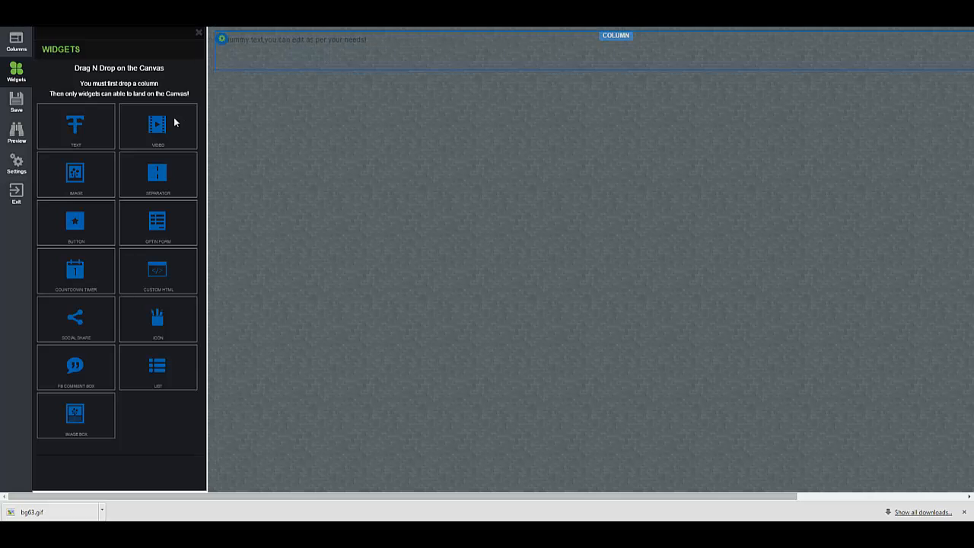
pyautogui.moveTo(95, 131); pyautogui.dragTo(266, 62)
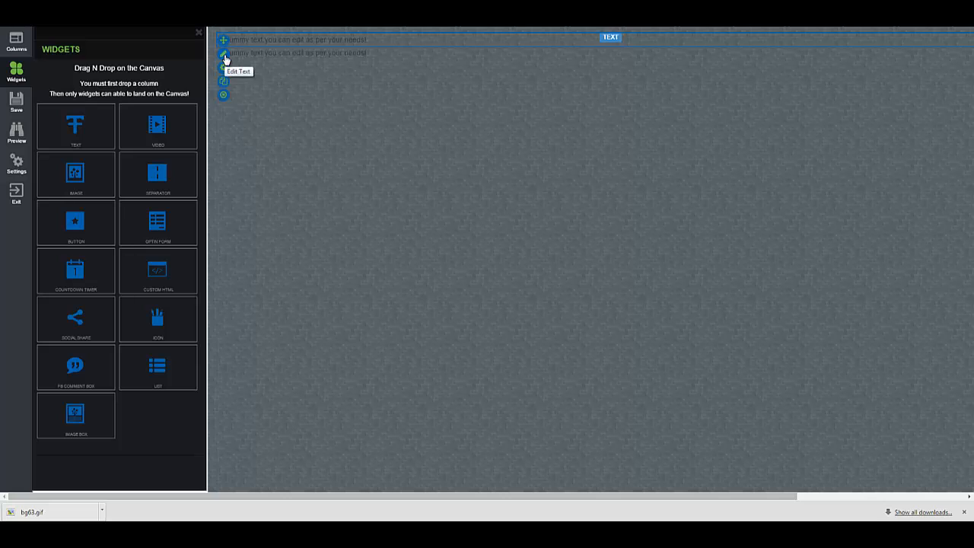
# Step: Change the text colour of the whole upper dummy text line to white
pyautogui.click(224, 57)
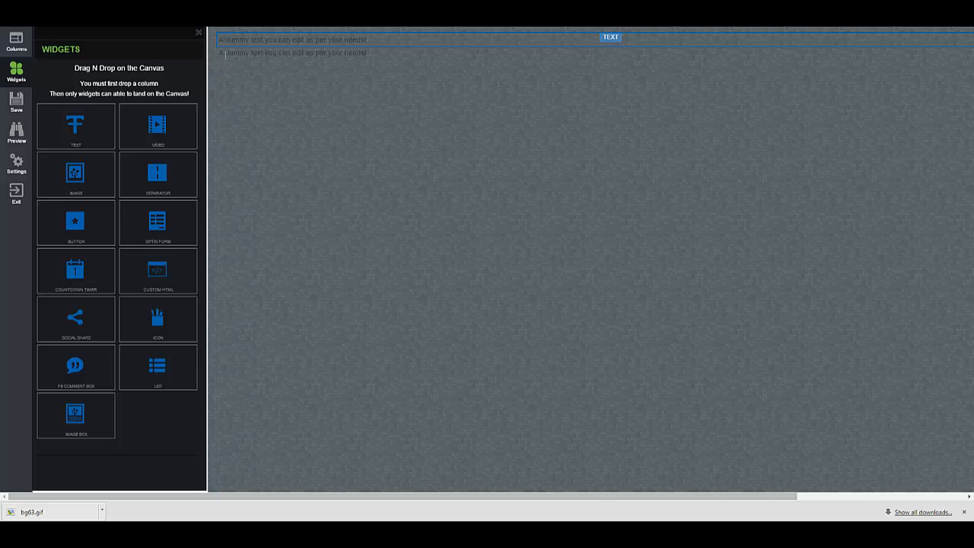
pyautogui.click(284, 44)
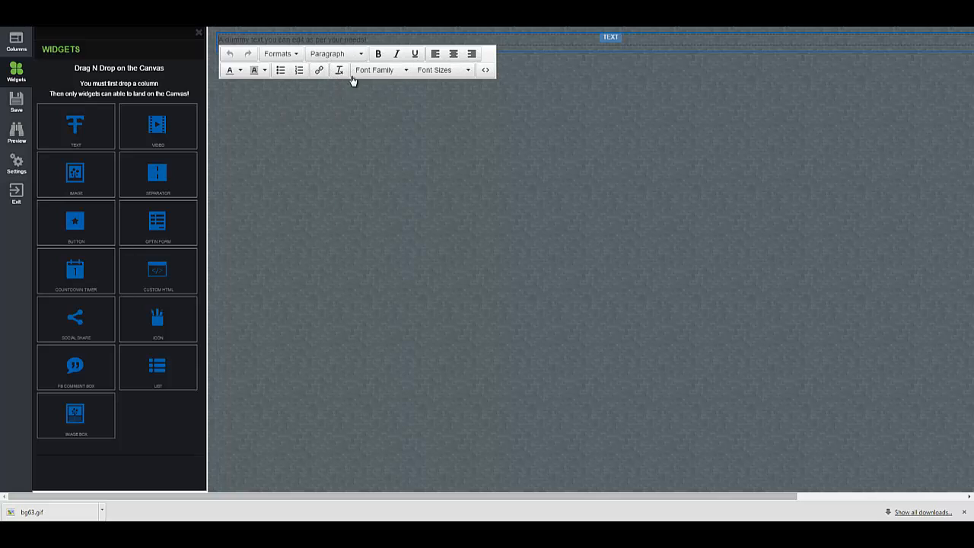
pyautogui.click(240, 70)
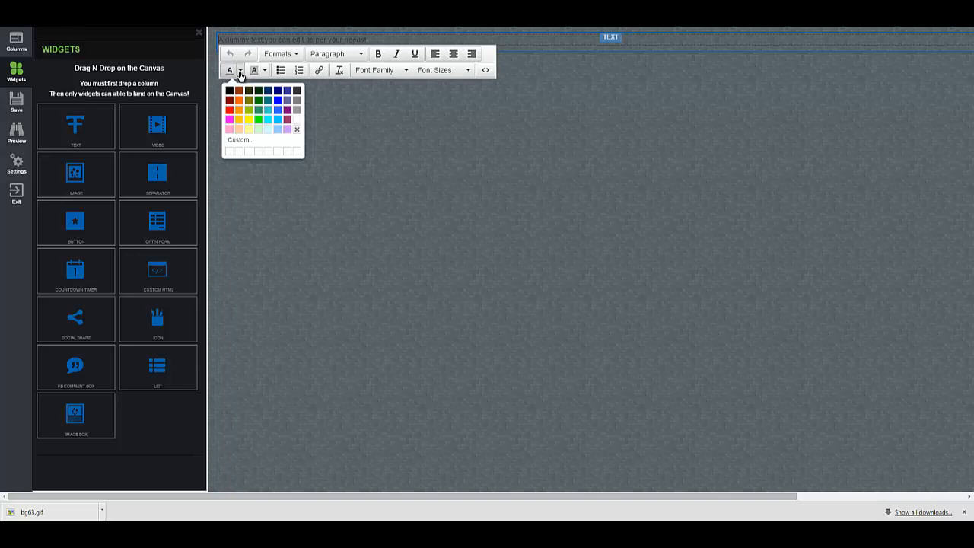
pyautogui.click(297, 120)
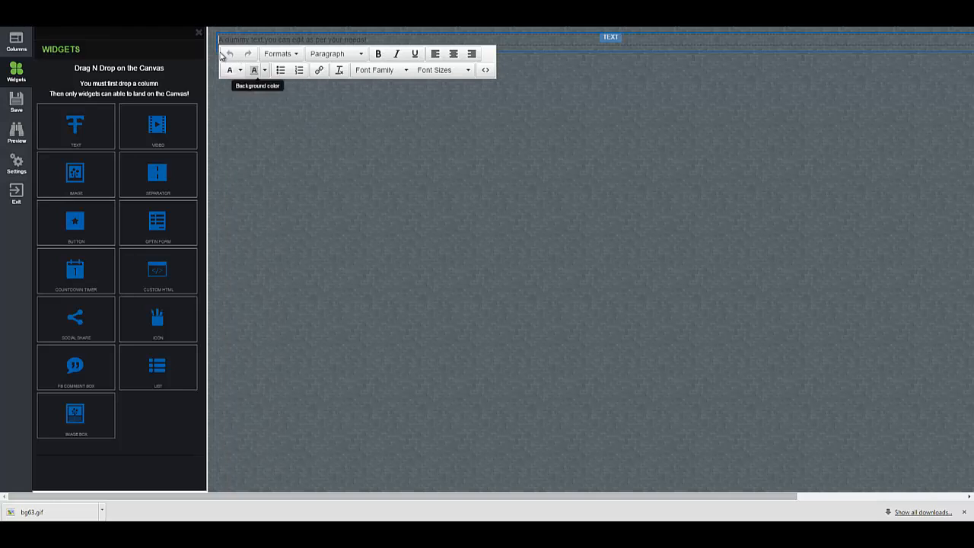
pyautogui.moveTo(220, 40); pyautogui.dragTo(378, 40)
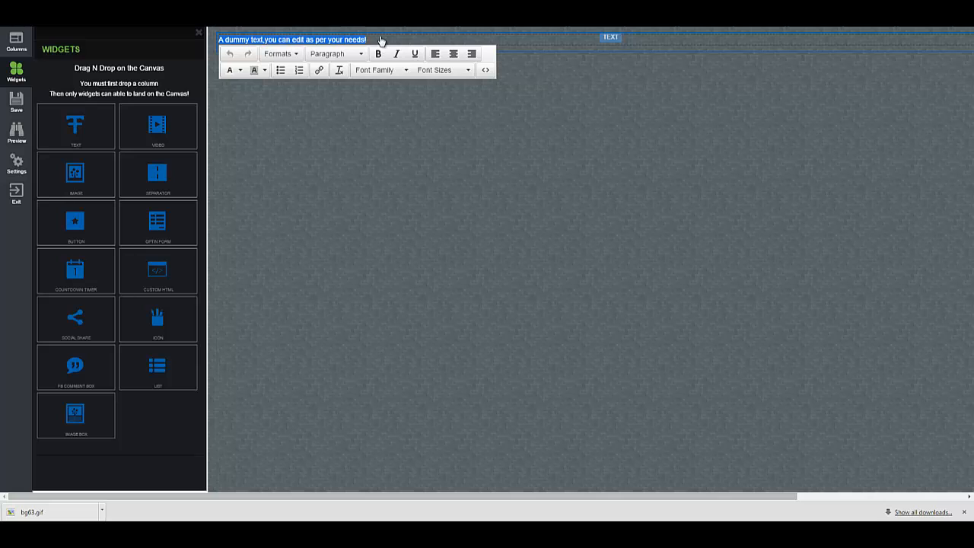
pyautogui.click(240, 71)
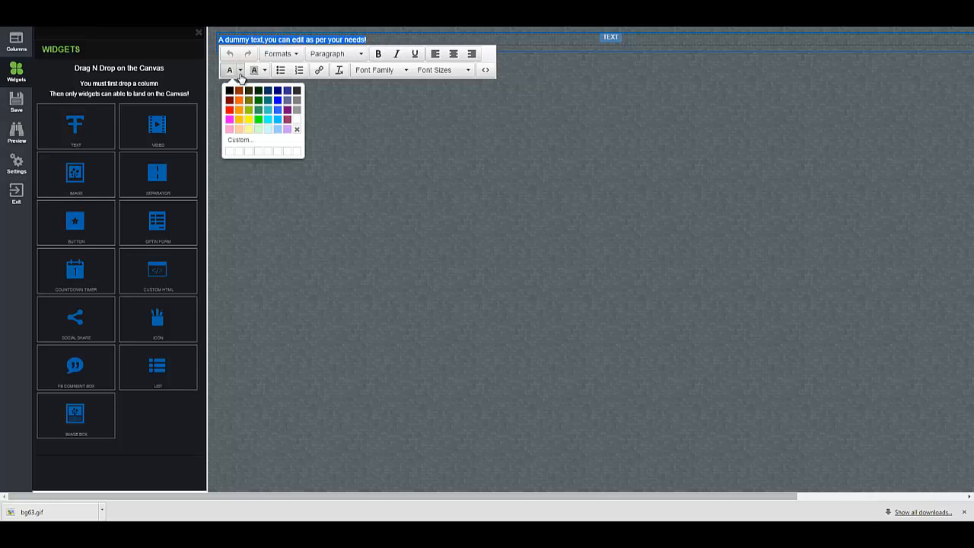
pyautogui.click(296, 120)
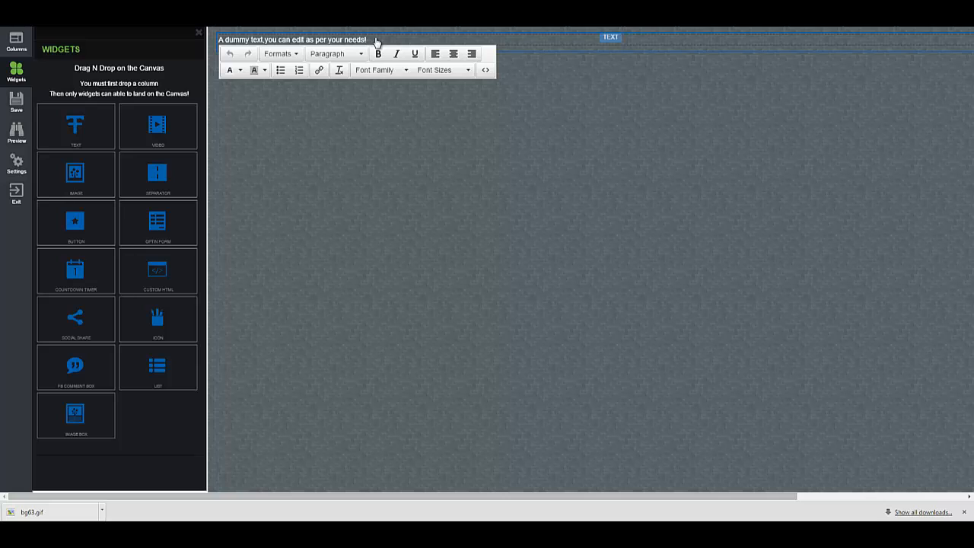
pyautogui.click(535, 57)
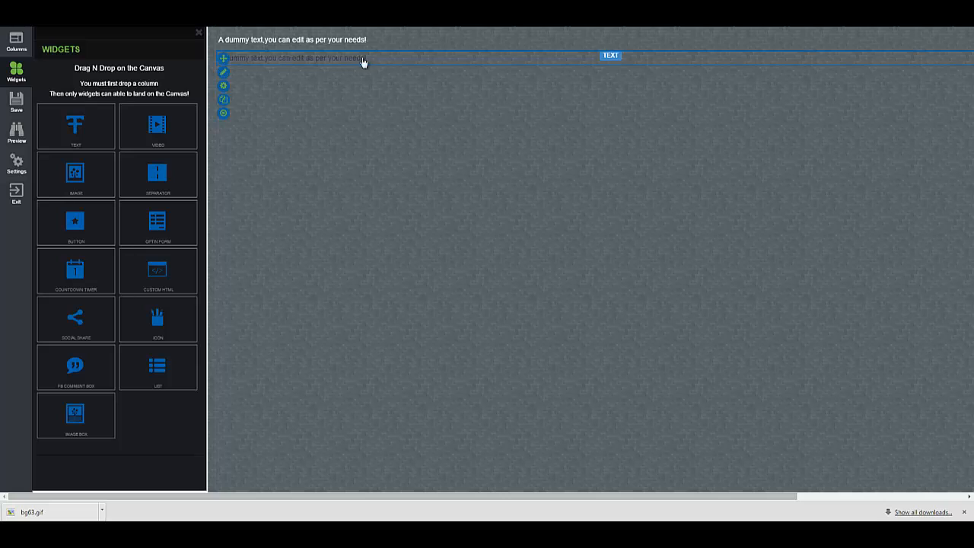
# Step: Apply a white background colour to the lower dummy text line and centre it
pyautogui.click(224, 66)
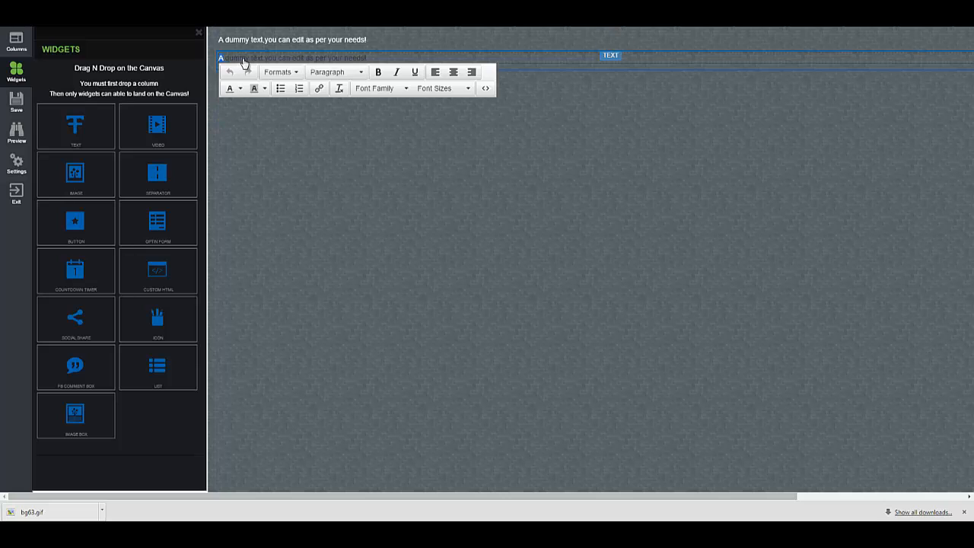
pyautogui.moveTo(244, 62); pyautogui.dragTo(377, 63)
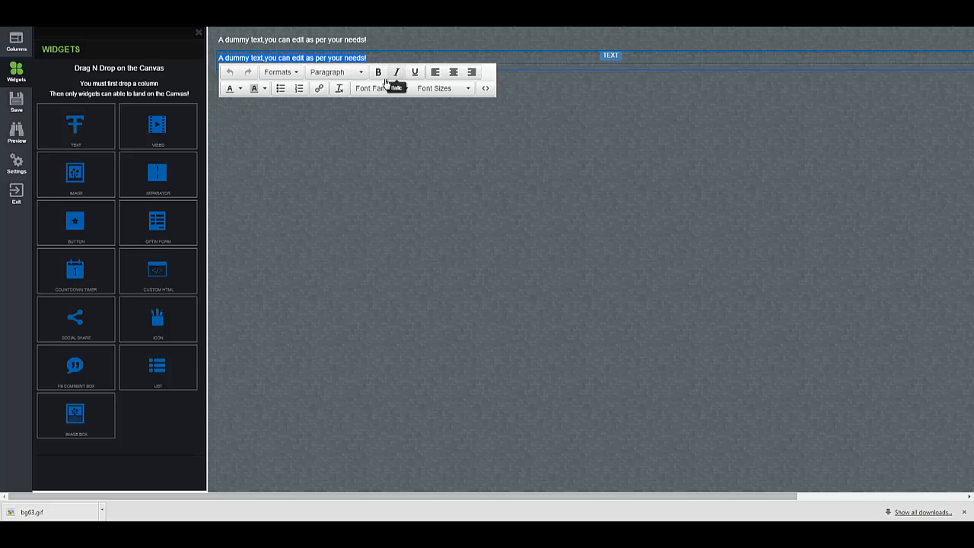
pyautogui.click(265, 88)
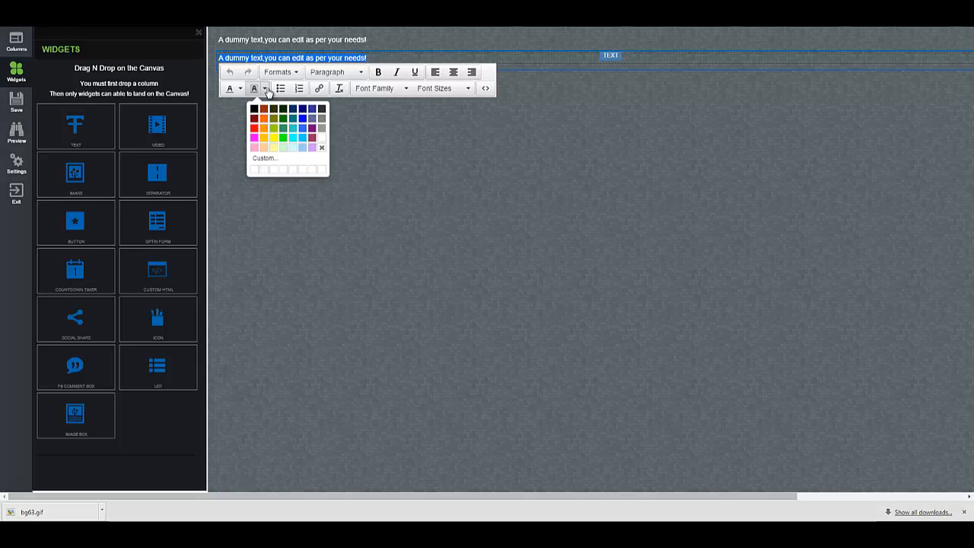
pyautogui.click(319, 149)
pyautogui.click(453, 72)
# Step: Centre the upper dummy text line in the column
pyautogui.click(384, 40)
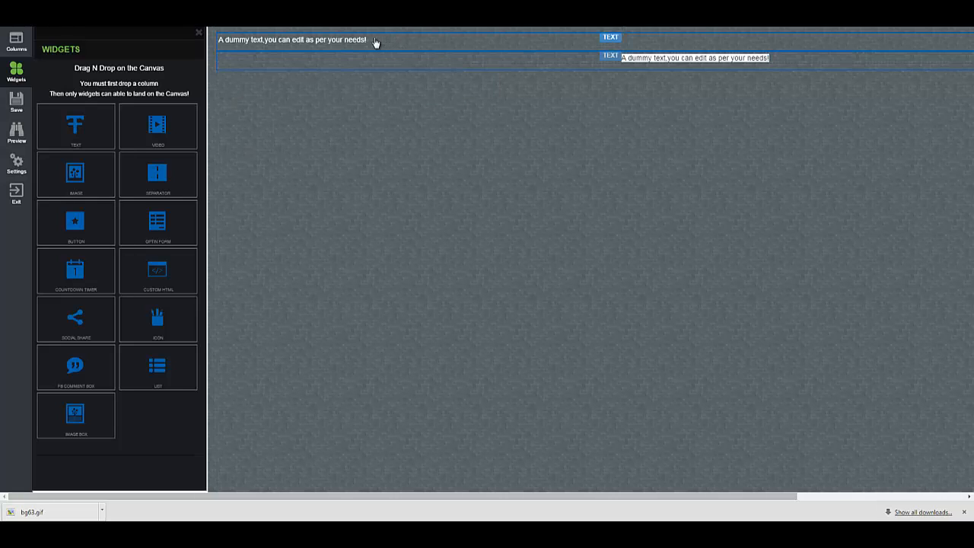
pyautogui.click(225, 55)
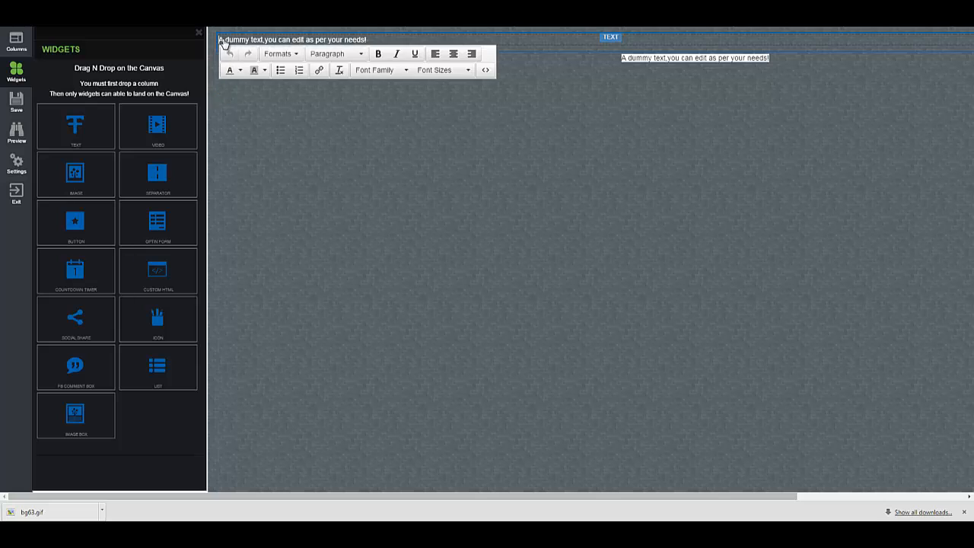
pyautogui.moveTo(219, 39); pyautogui.dragTo(377, 44)
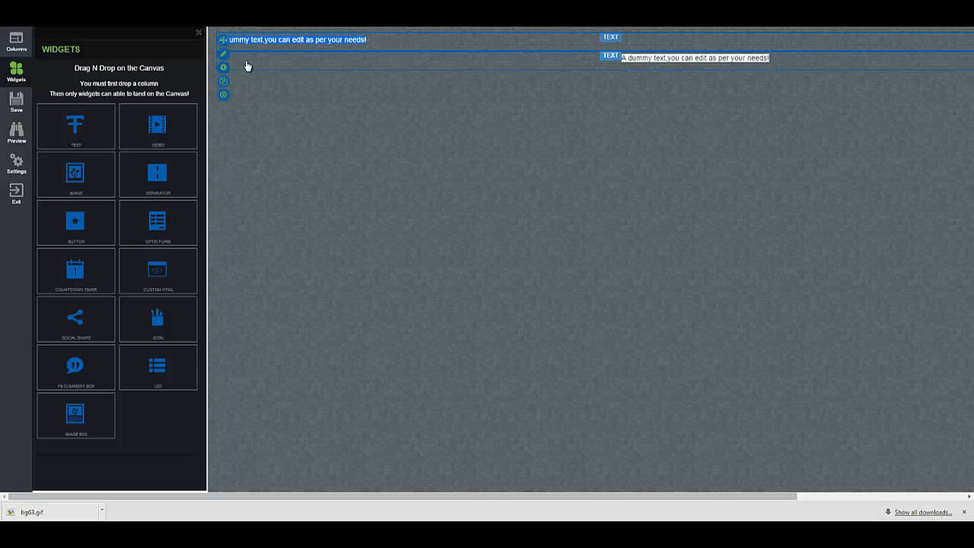
pyautogui.click(223, 59)
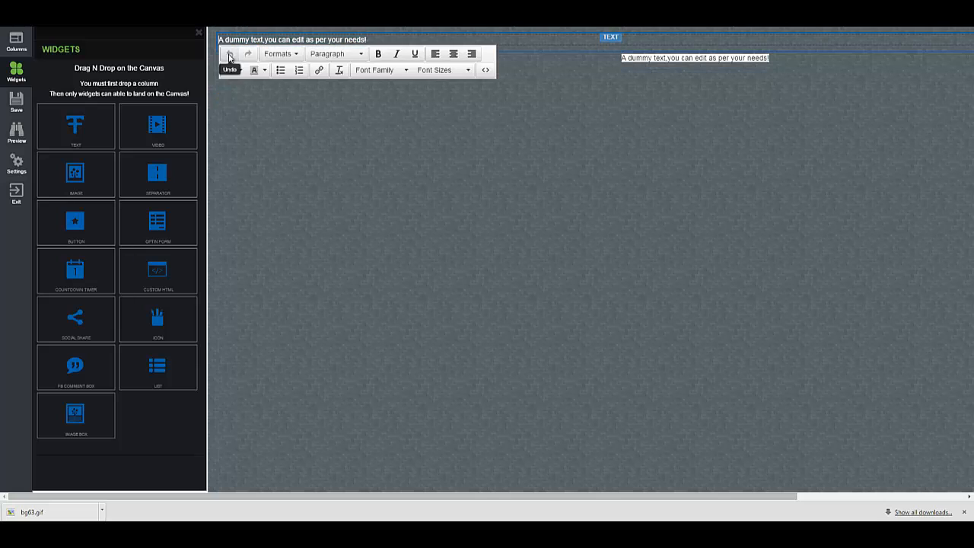
pyautogui.click(454, 56)
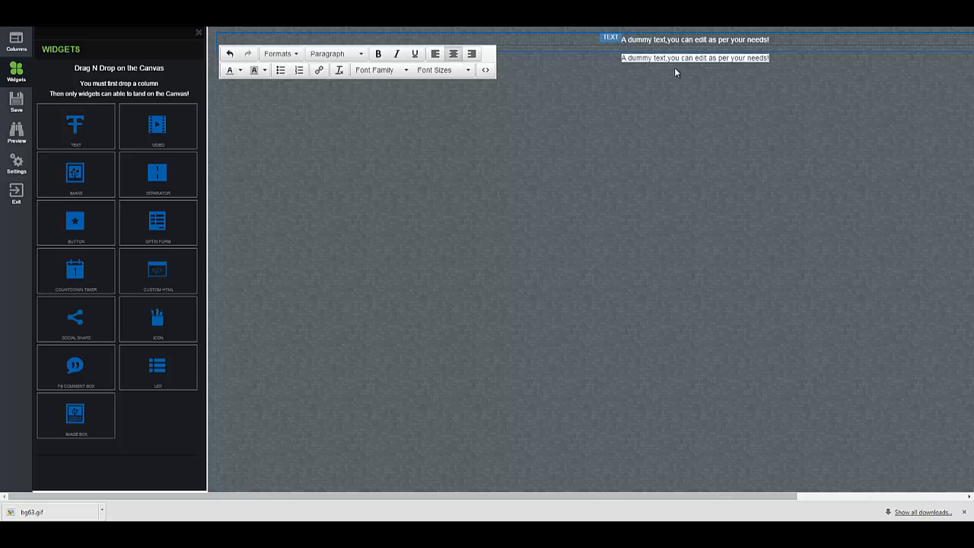
# Step: Try Heading 3 on the upper dummy text line, then format it as Heading 2
pyautogui.moveTo(716, 503); pyautogui.dragTo(818, 499)
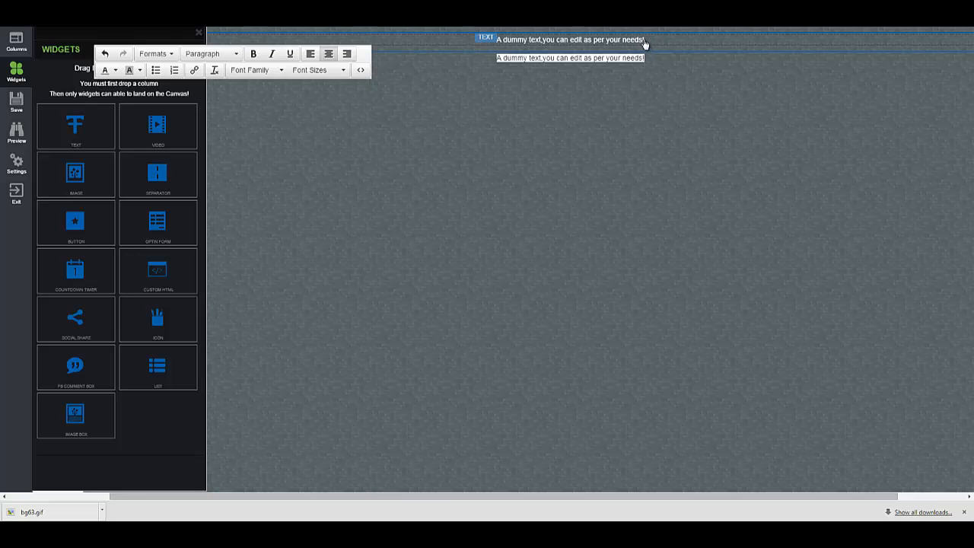
pyautogui.moveTo(644, 40); pyautogui.dragTo(490, 43)
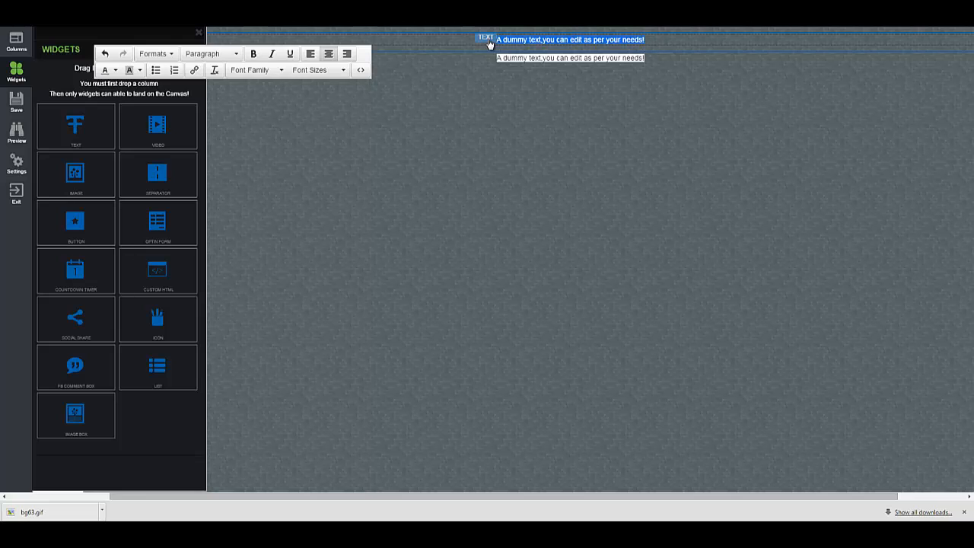
pyautogui.click(237, 54)
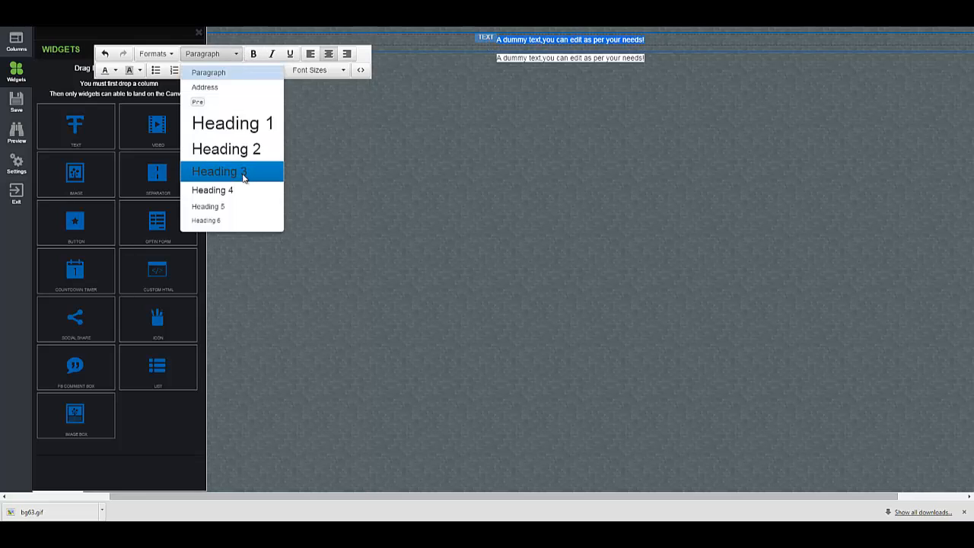
pyautogui.click(243, 177)
pyautogui.click(236, 67)
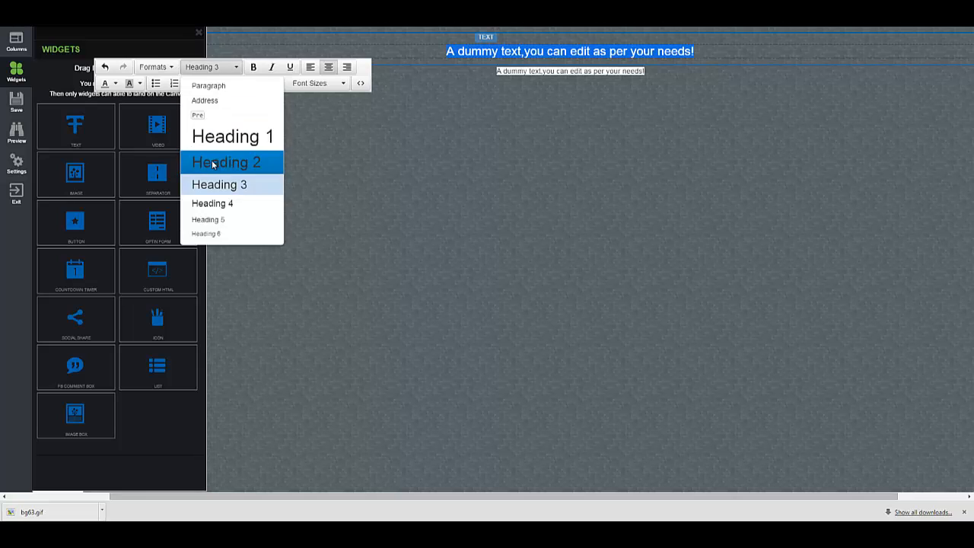
pyautogui.click(212, 161)
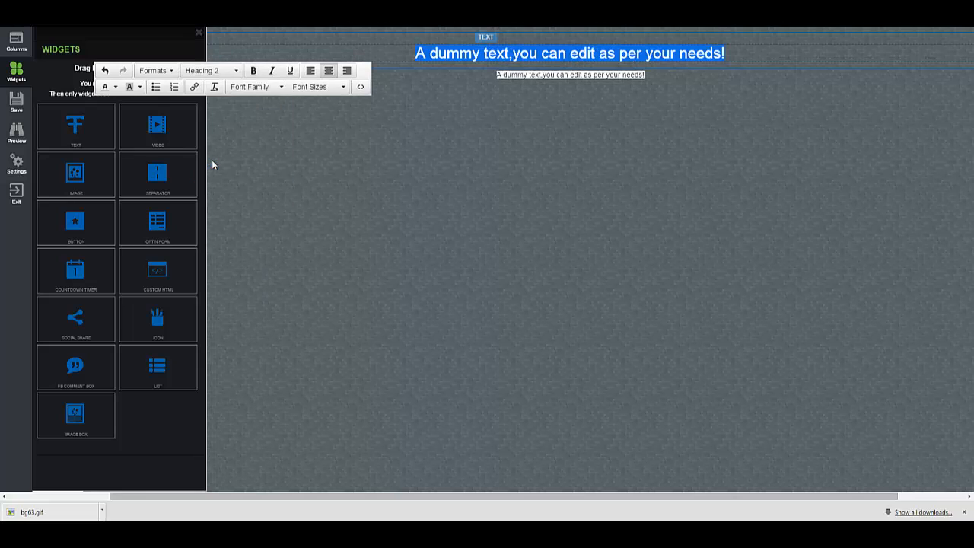
# Step: Format the lower dummy text line as Heading 3
pyautogui.click(526, 76)
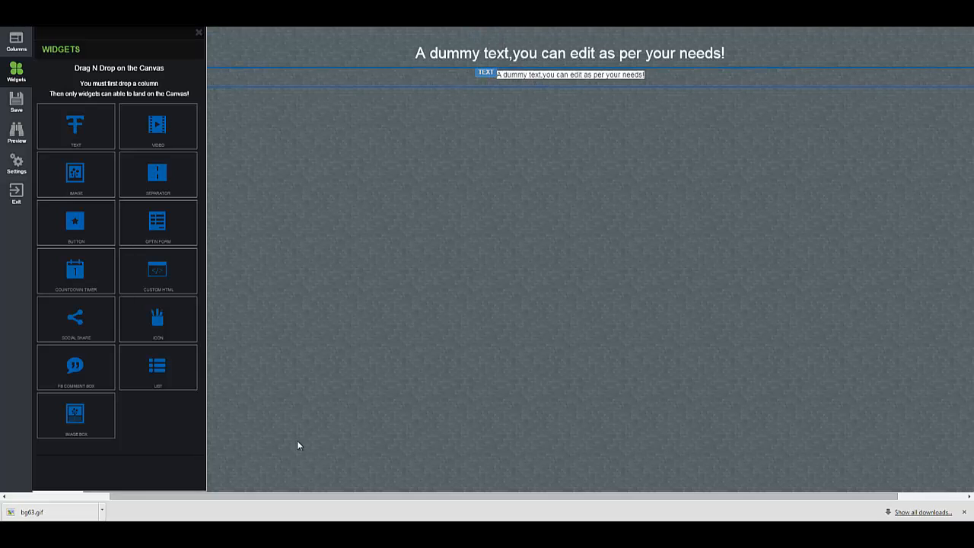
pyautogui.moveTo(304, 496); pyautogui.dragTo(77, 365)
pyautogui.click(80, 500)
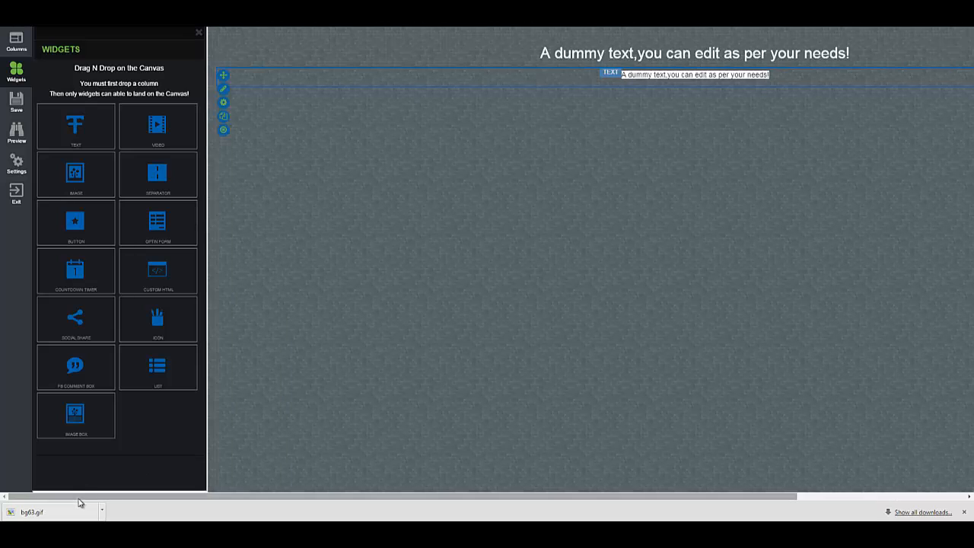
pyautogui.click(228, 92)
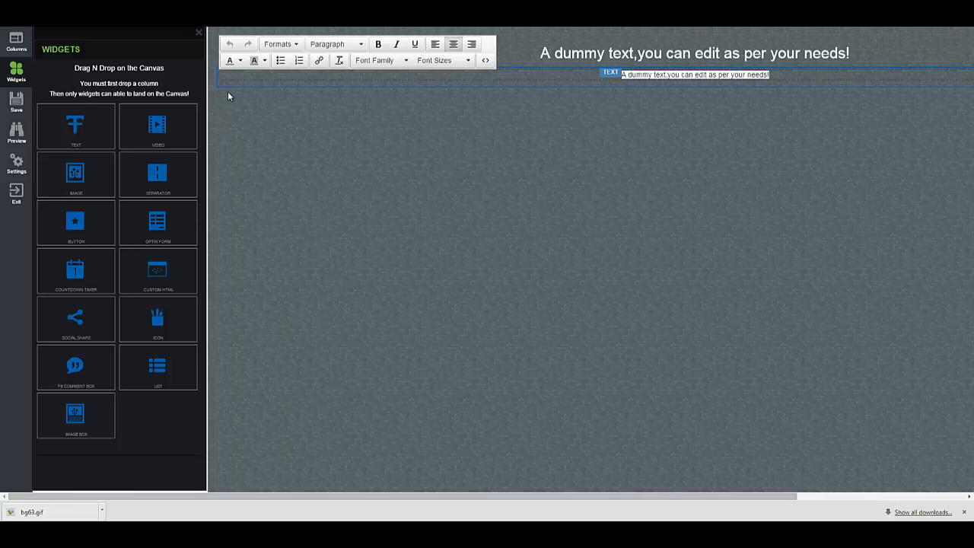
pyautogui.click(361, 46)
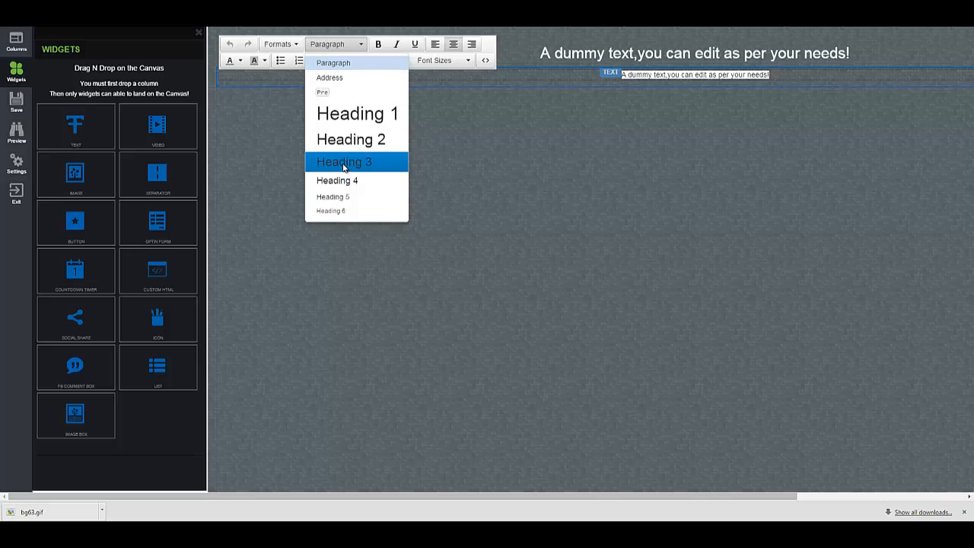
pyautogui.click(346, 161)
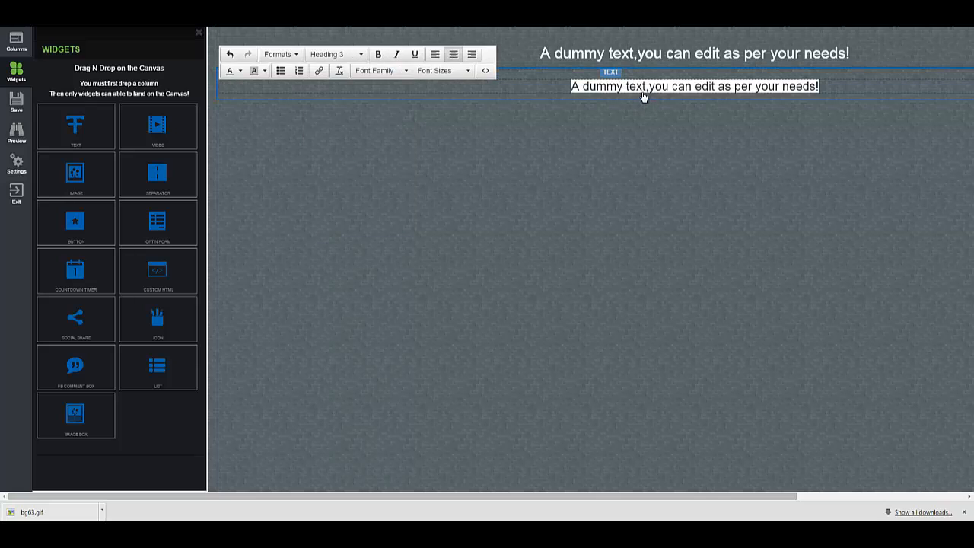
# Step: Change the lower dummy text line back to Paragraph format and set its font size to 24px
pyautogui.click(469, 70)
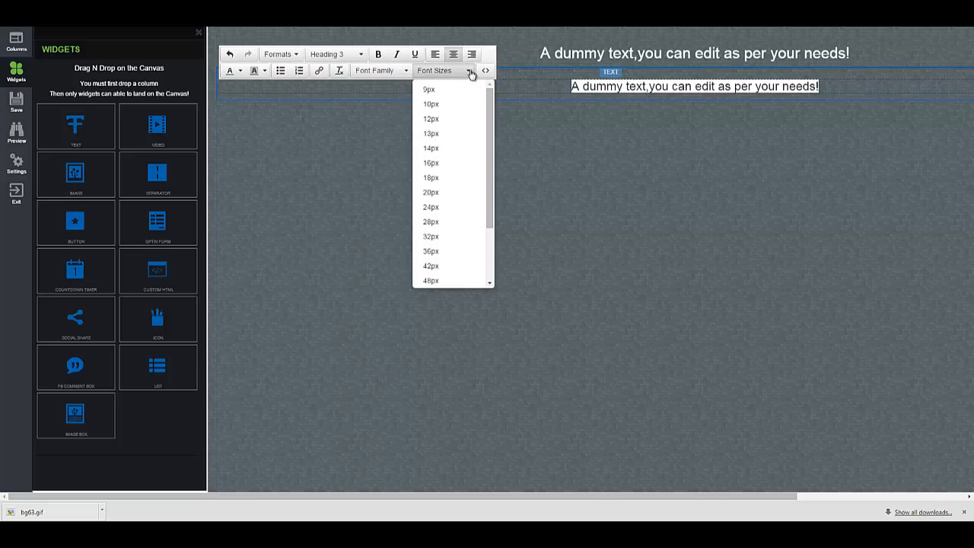
pyautogui.click(469, 70)
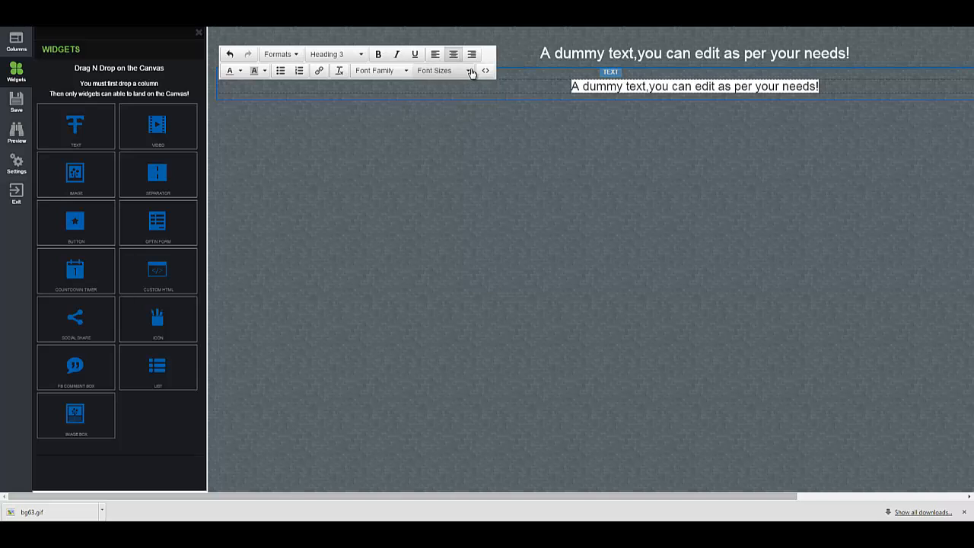
pyautogui.click(360, 56)
pyautogui.click(359, 75)
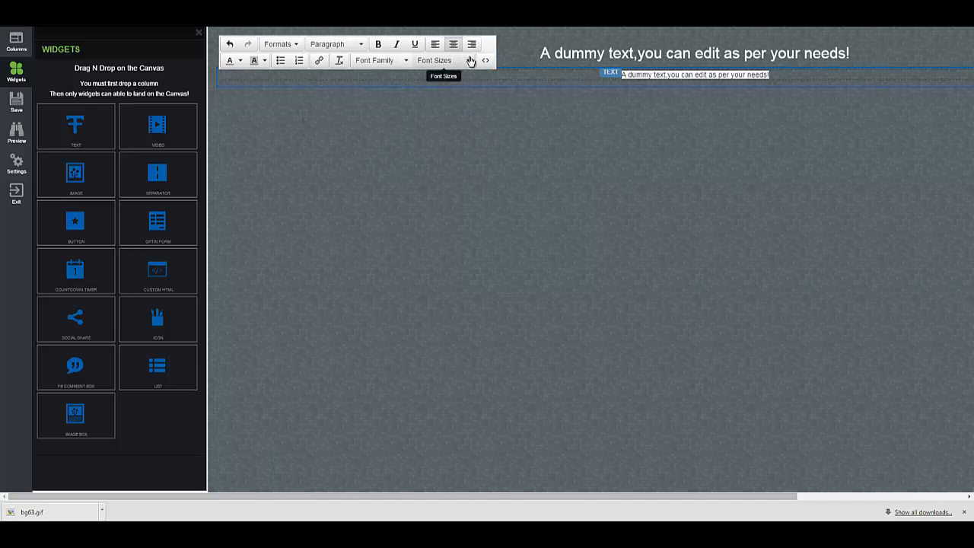
pyautogui.click(469, 60)
pyautogui.click(431, 196)
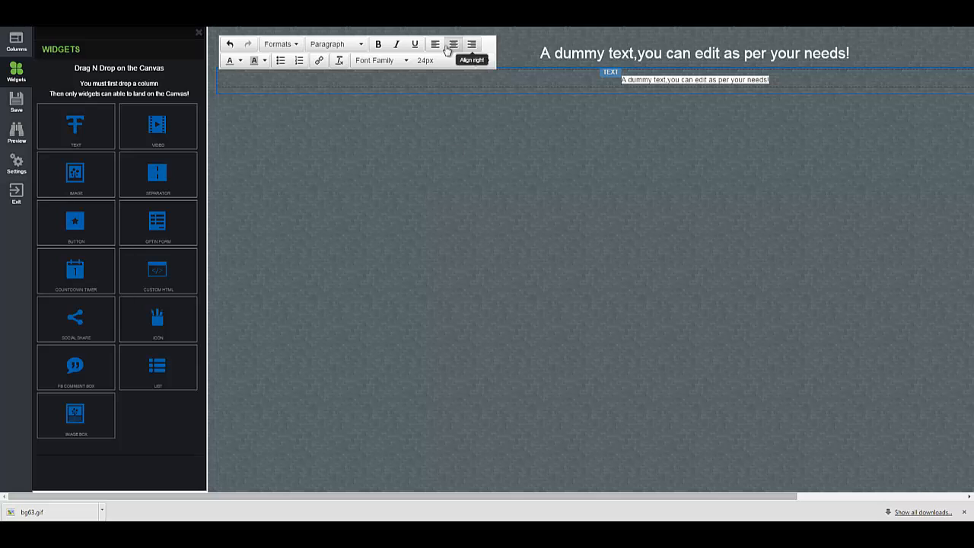
# Step: Try a font size of 48px on the lower dummy text line
pyautogui.click(470, 61)
pyautogui.click(431, 271)
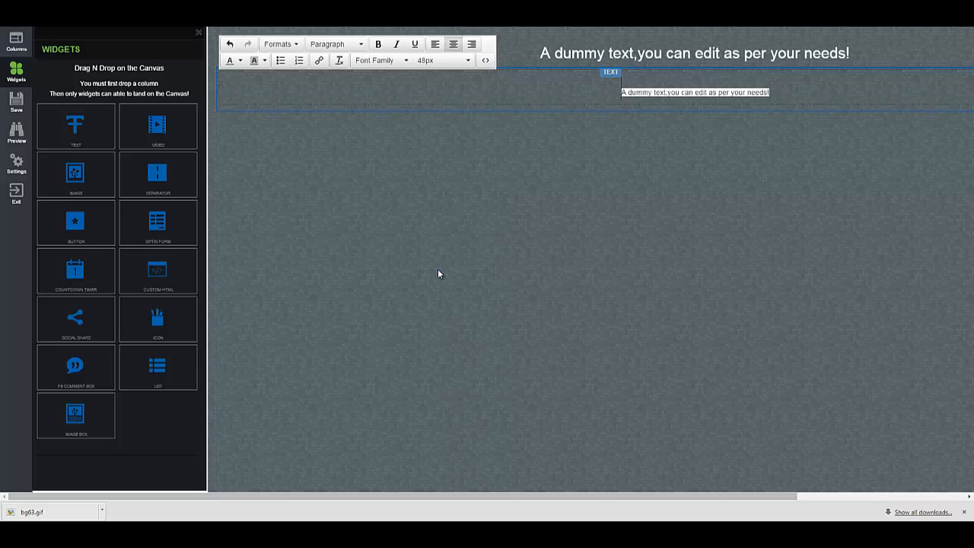
pyautogui.click(637, 92)
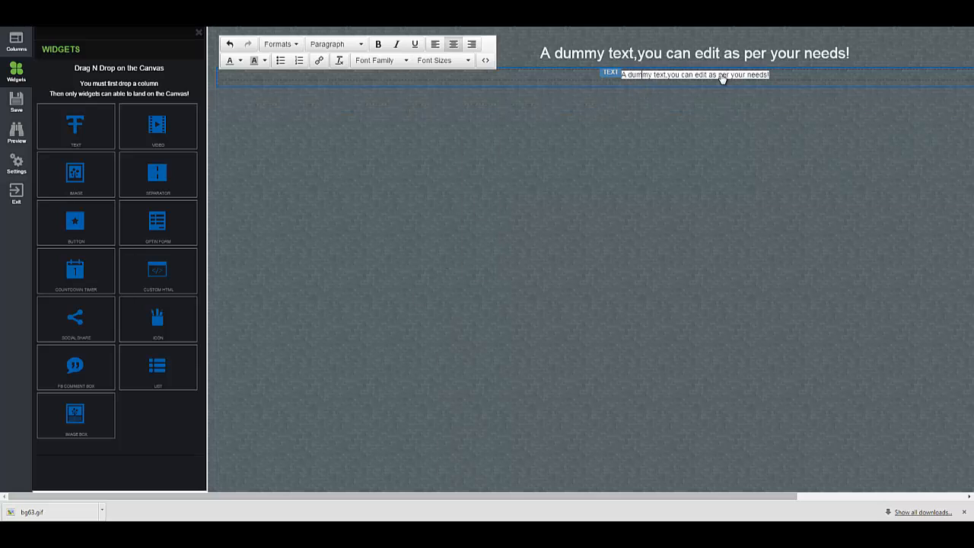
# Step: Try 32px and 20px on the whole lower dummy text line, then set its font size to 24px
pyautogui.moveTo(775, 76); pyautogui.dragTo(608, 82)
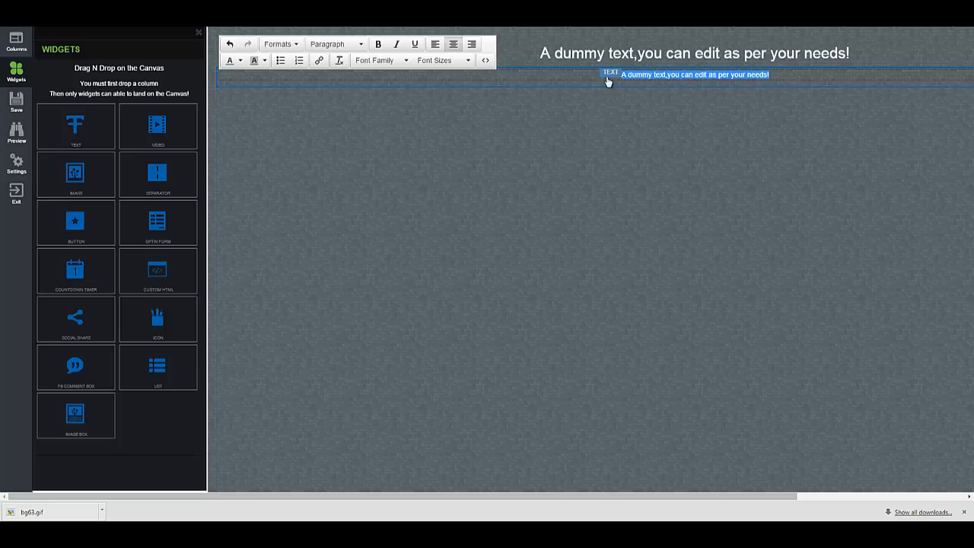
pyautogui.click(456, 61)
pyautogui.click(446, 237)
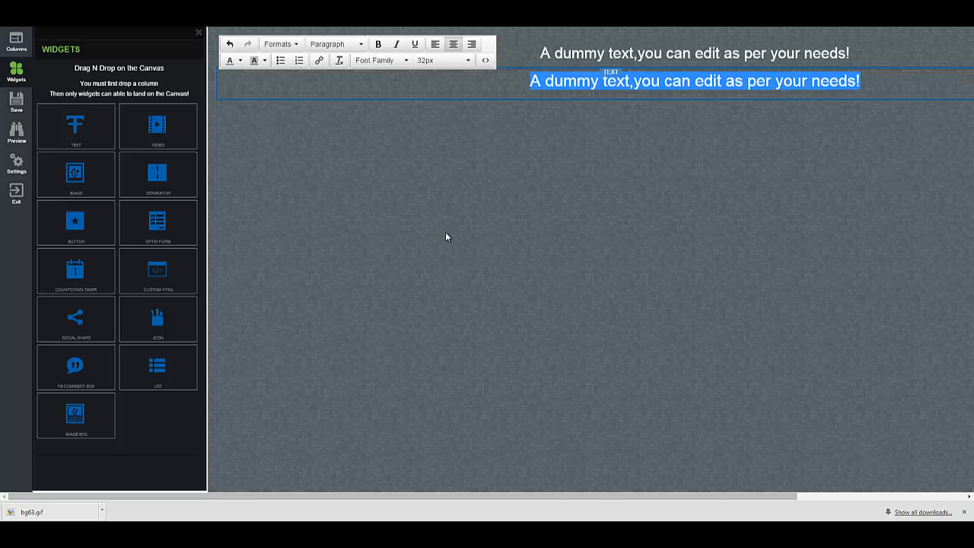
pyautogui.click(467, 61)
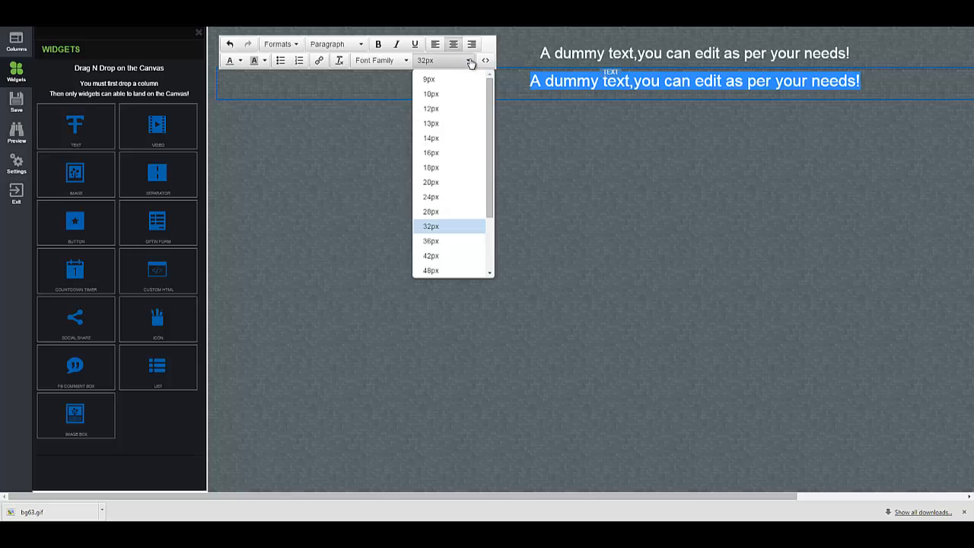
pyautogui.click(452, 181)
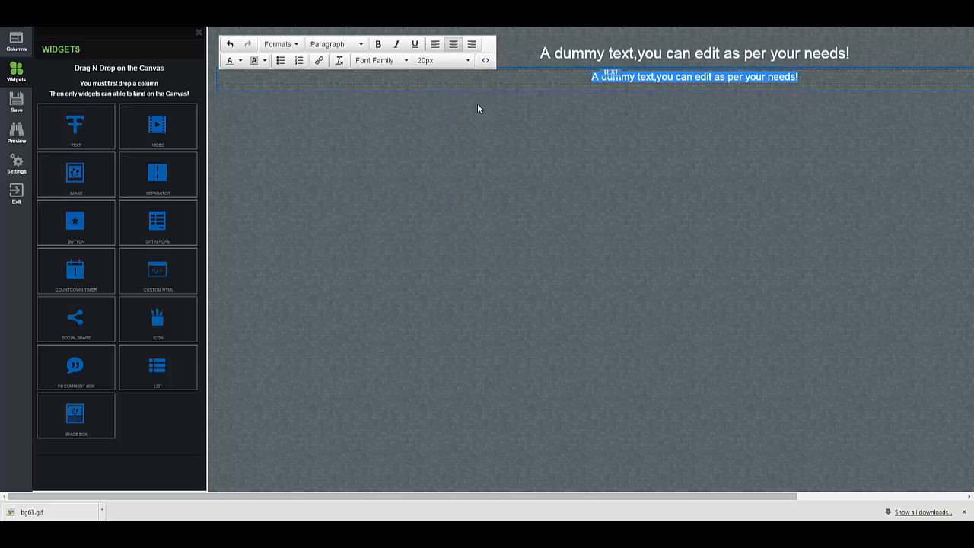
pyautogui.click(466, 64)
pyautogui.click(434, 196)
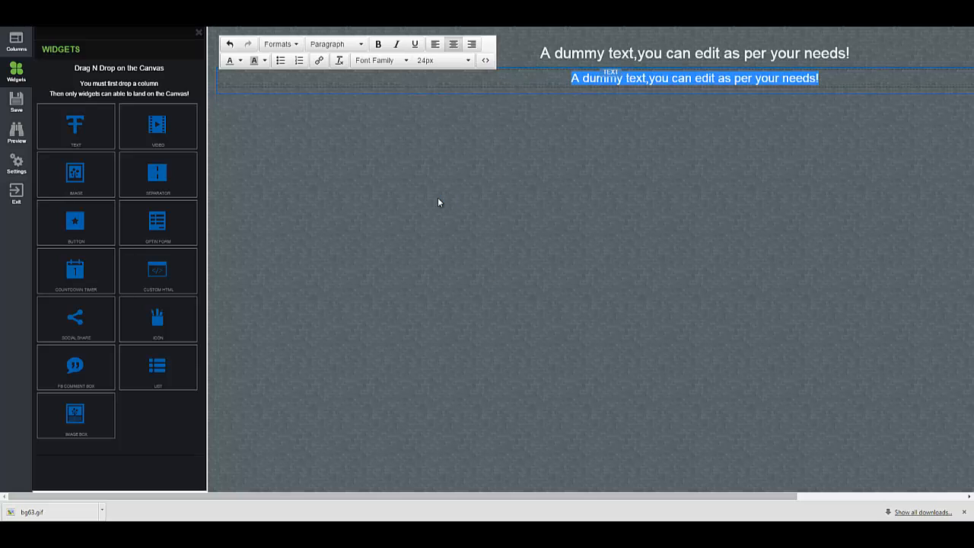
# Step: Reopen the lower dummy text line and try removing its background colour and making its text white
pyautogui.click(558, 55)
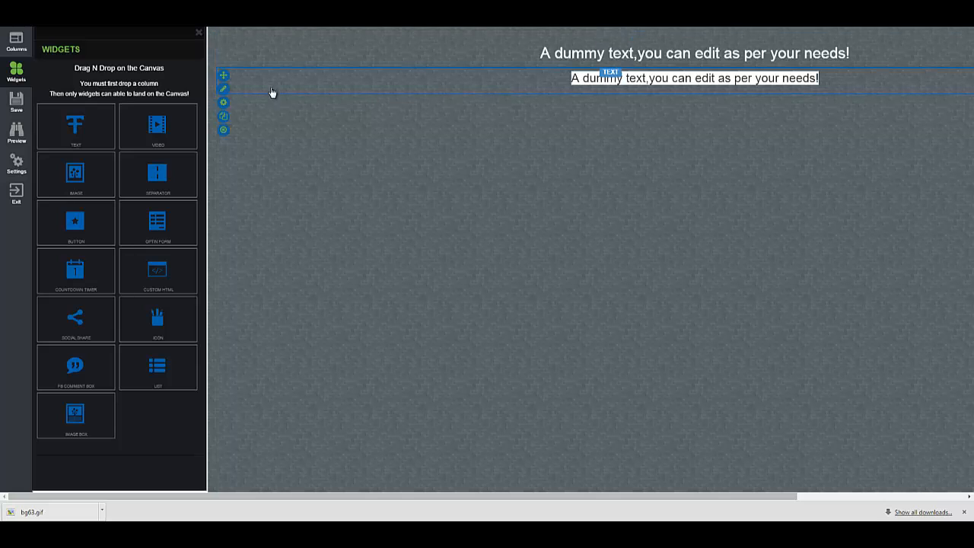
pyautogui.click(223, 90)
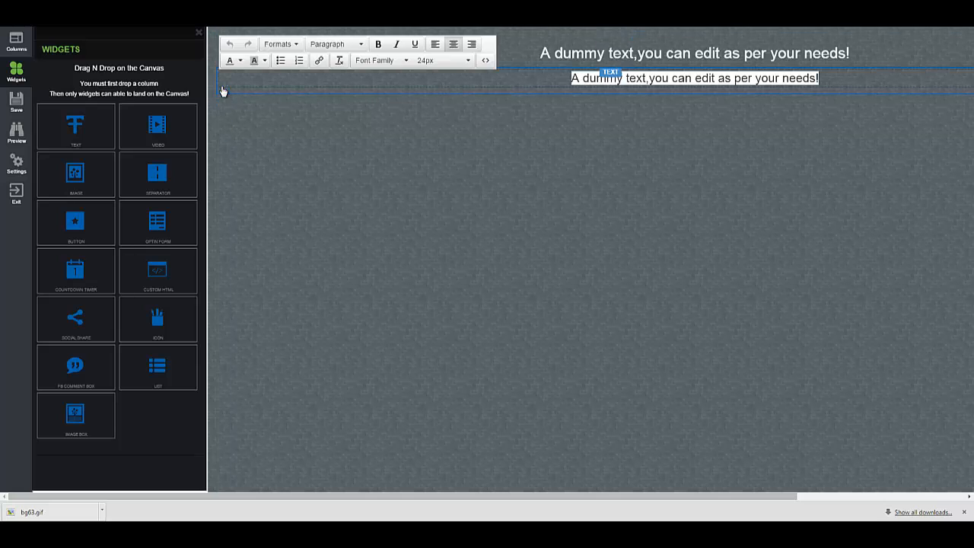
pyautogui.click(265, 61)
pyautogui.click(326, 121)
pyautogui.click(240, 61)
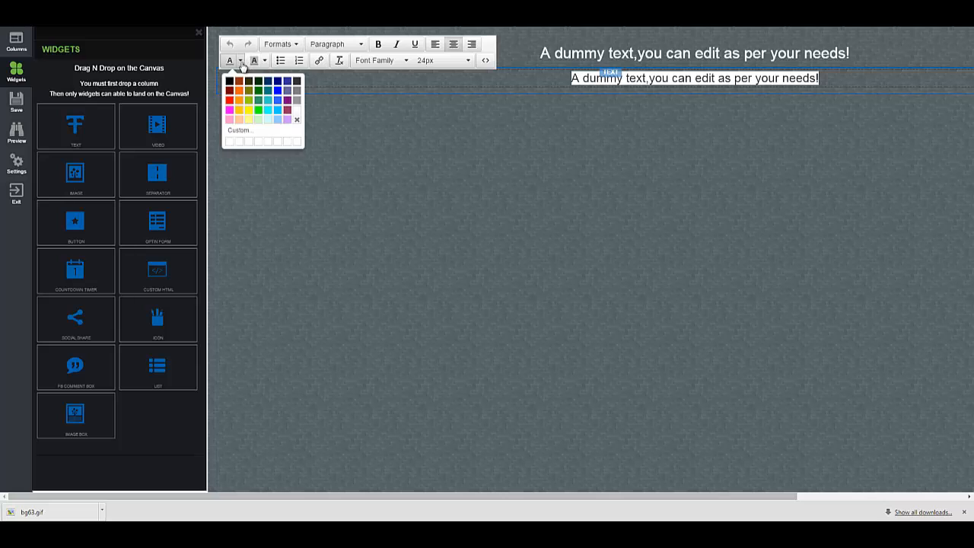
pyautogui.click(297, 111)
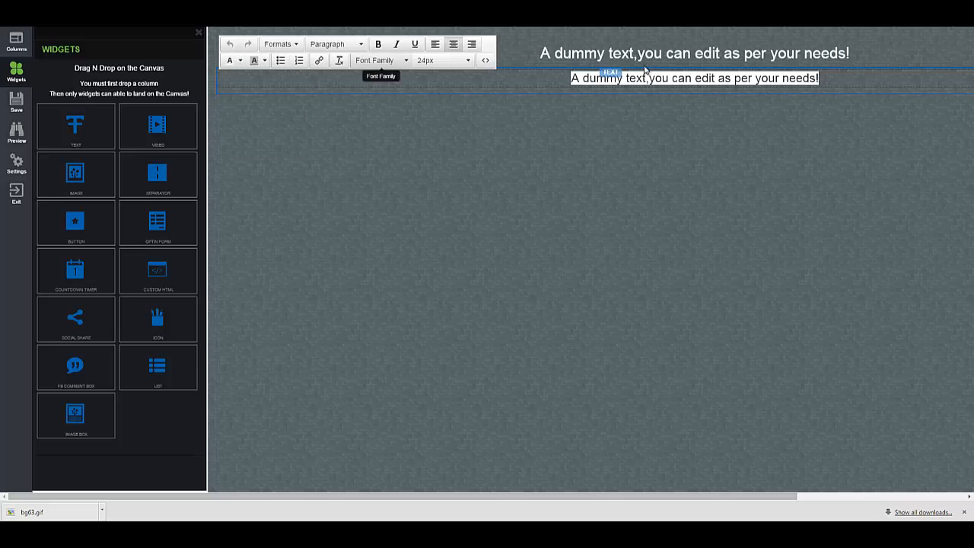
# Step: Remove the background colour from the whole lower dummy text line and set its text colour to white
pyautogui.moveTo(571, 79); pyautogui.dragTo(844, 79)
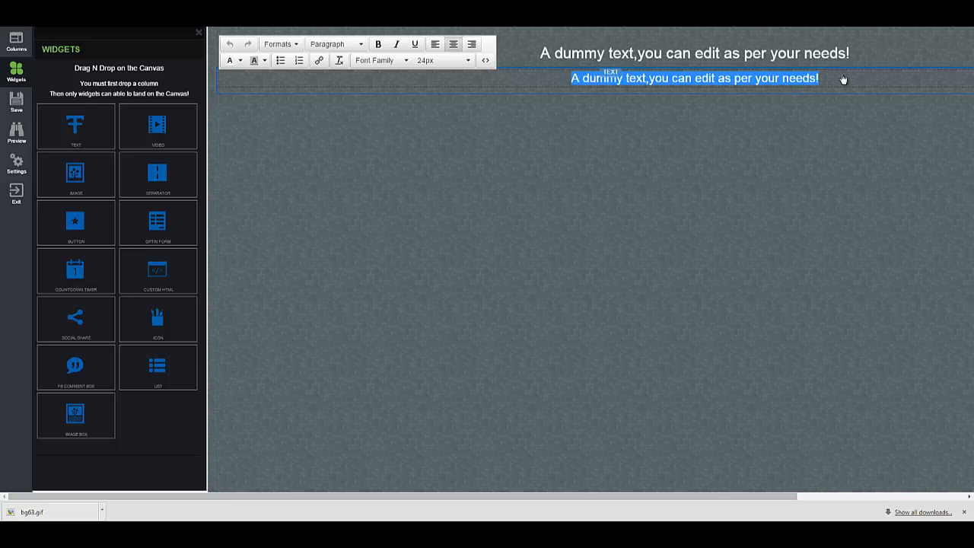
pyautogui.click(264, 61)
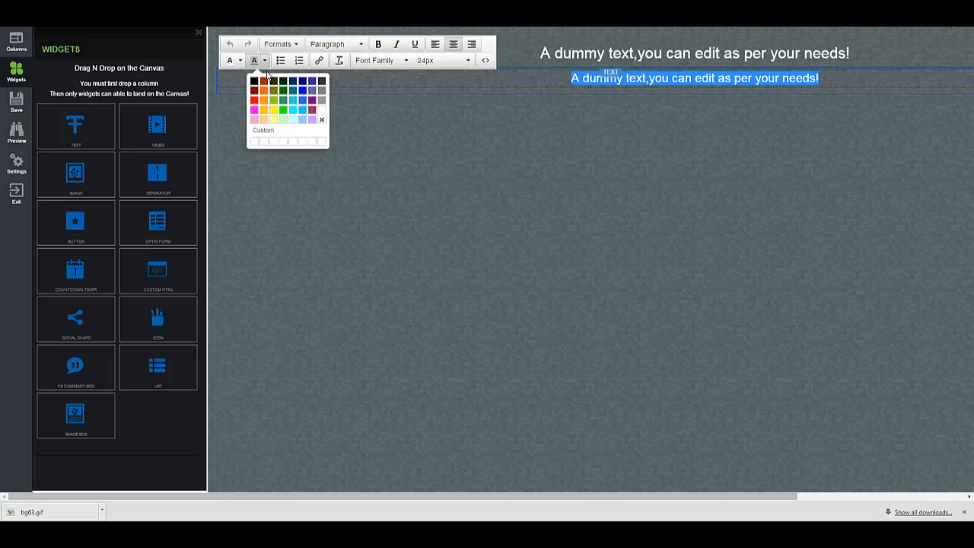
pyautogui.click(325, 119)
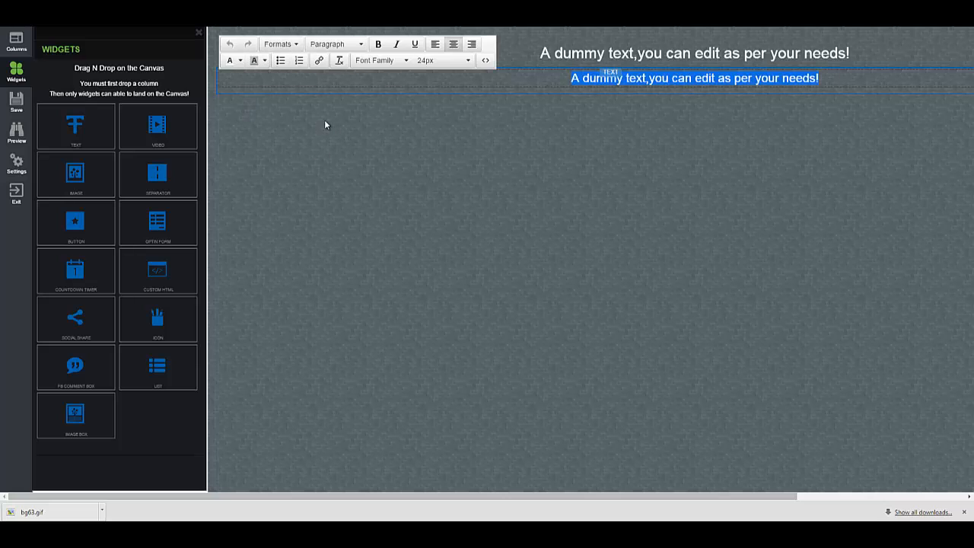
pyautogui.click(240, 61)
pyautogui.click(530, 83)
pyautogui.click(535, 83)
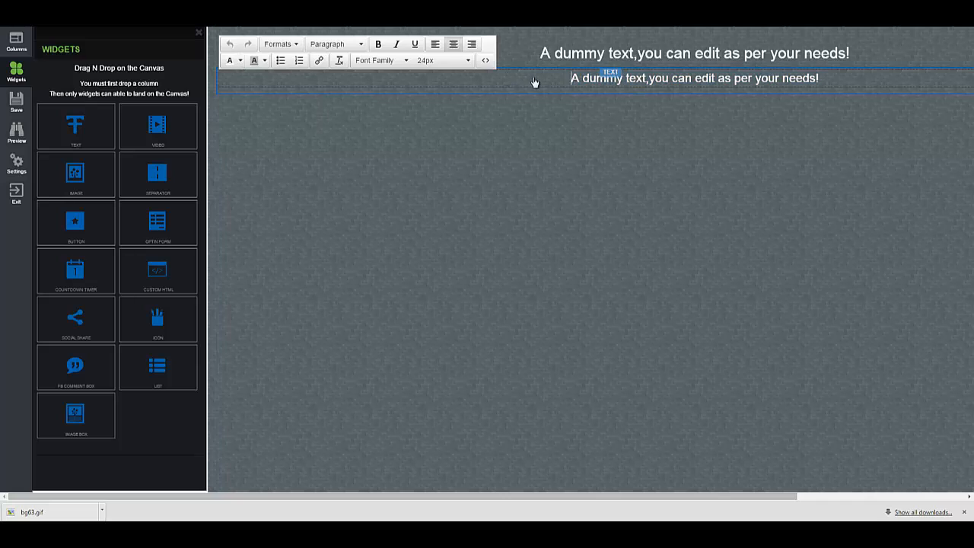
# Step: Replace the upper dummy text line with the headline "Are You Ready to Boost Sales?"
pyautogui.click(561, 54)
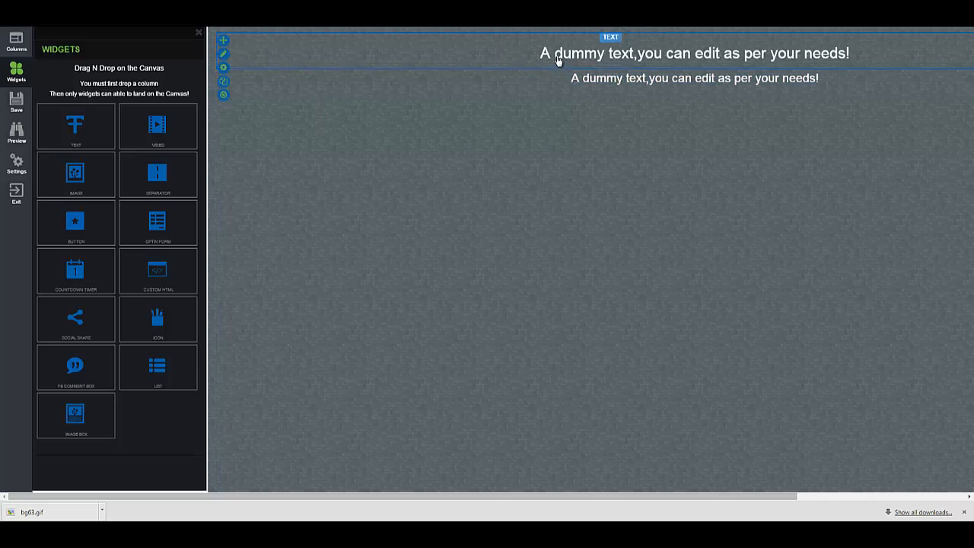
pyautogui.click(223, 54)
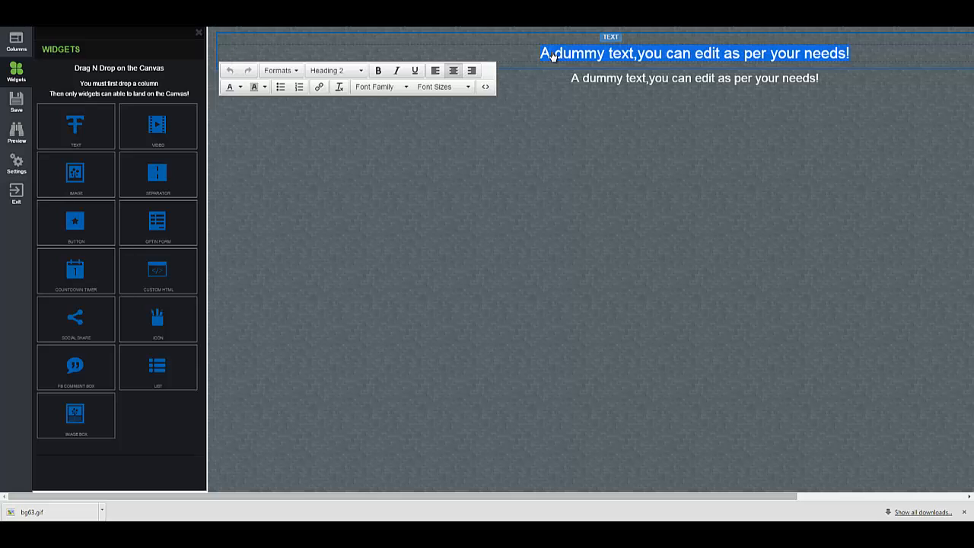
pyautogui.write('Ready t')
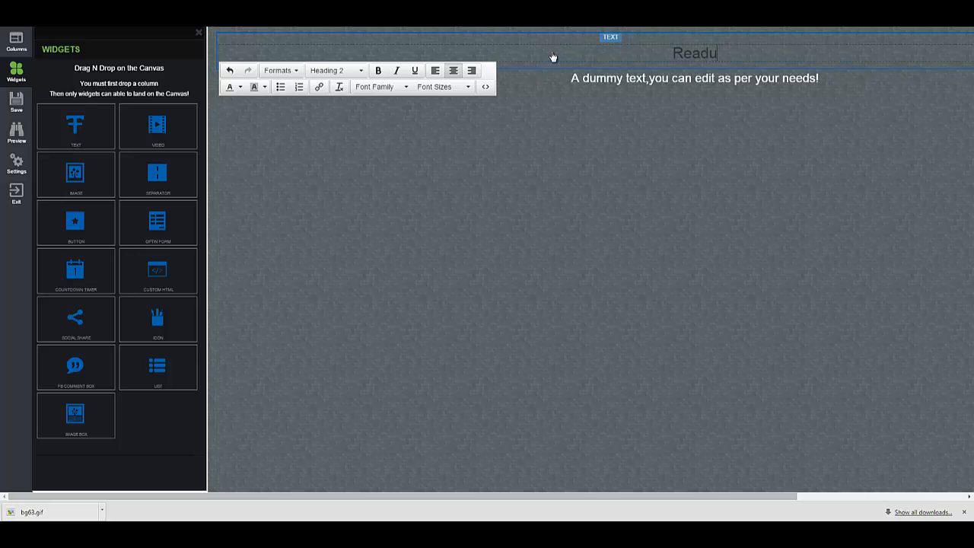
pyautogui.write('p')
pyautogui.press('BackSpace')
pyautogui.write('o Boost Sales?')
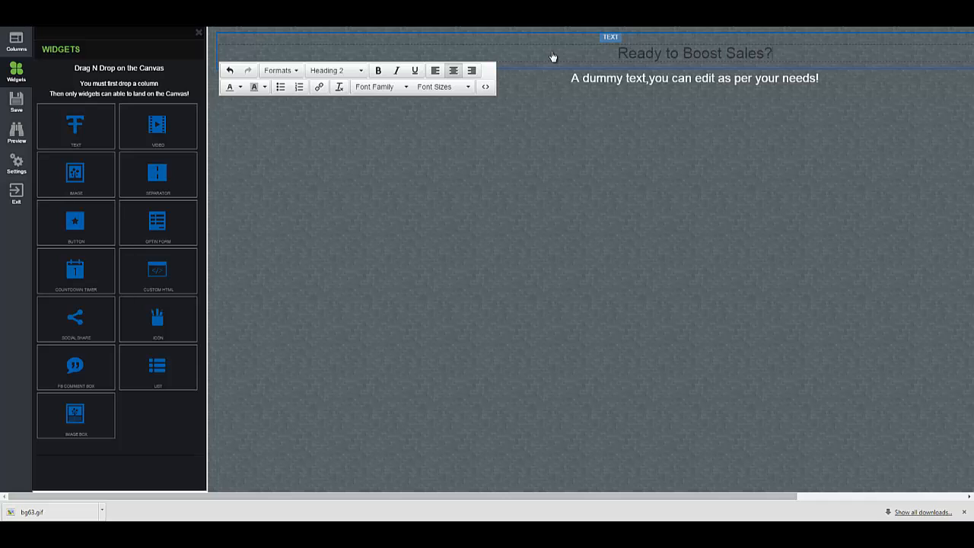
pyautogui.hotkey('ctrl', 'a')
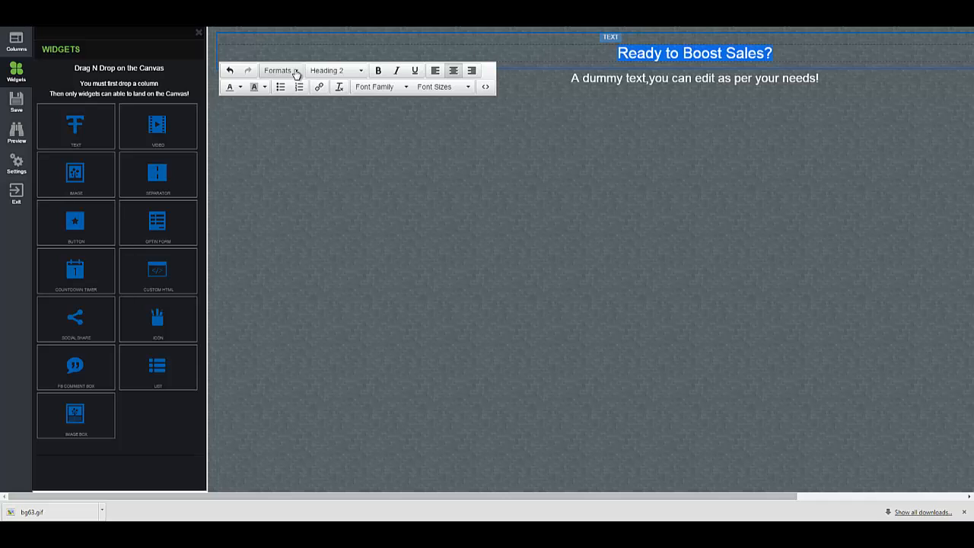
pyautogui.press('Home')
pyautogui.write('Are You')
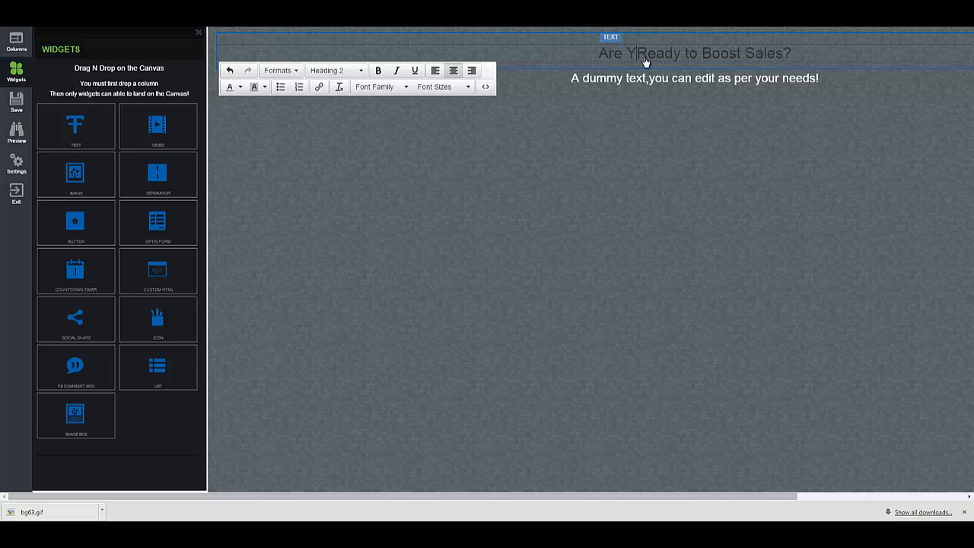
# Step: Set the text colour of the whole headline to white
pyautogui.hotkey('ctrl', 'a')
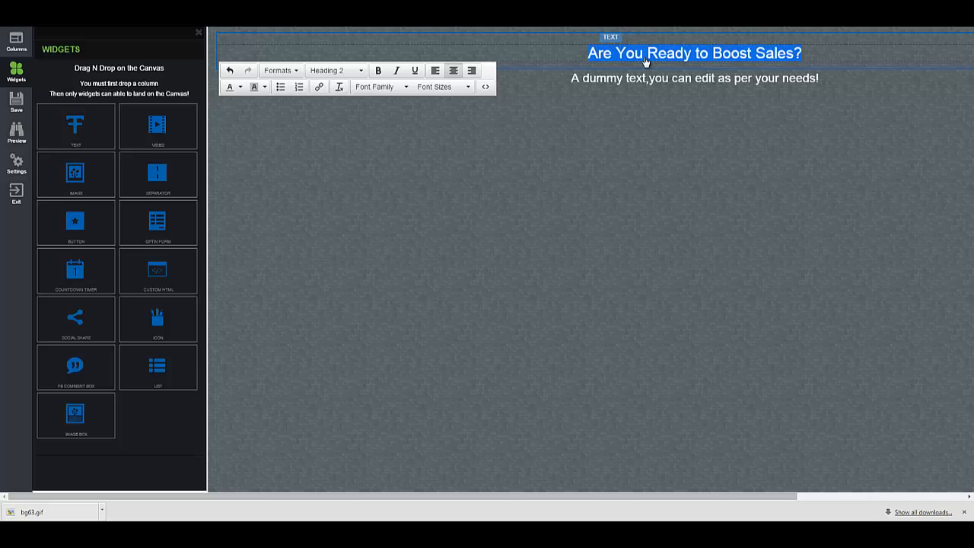
pyautogui.click(240, 86)
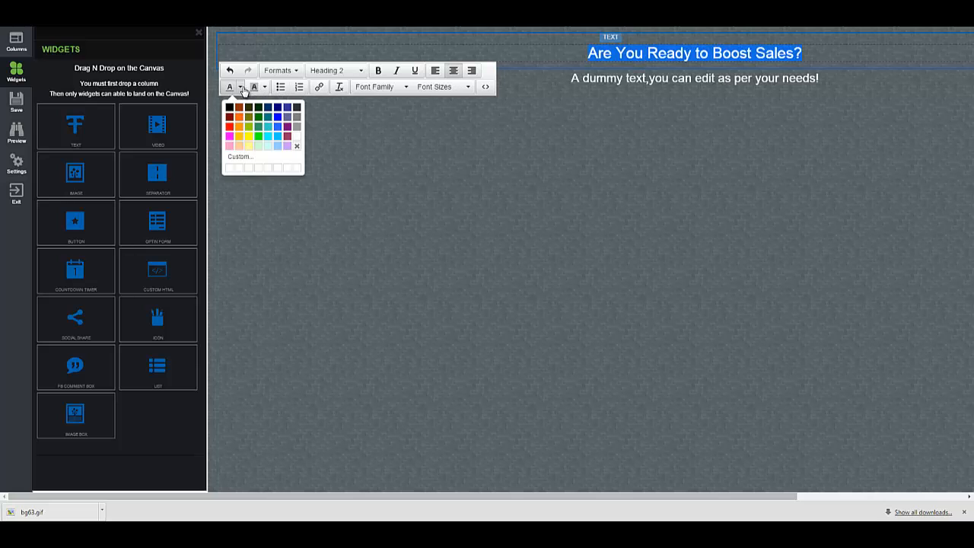
pyautogui.click(299, 138)
# Step: Replace the lower dummy text line with "Check out this secret method that super affiliates don't want you to know..."
pyautogui.click(633, 81)
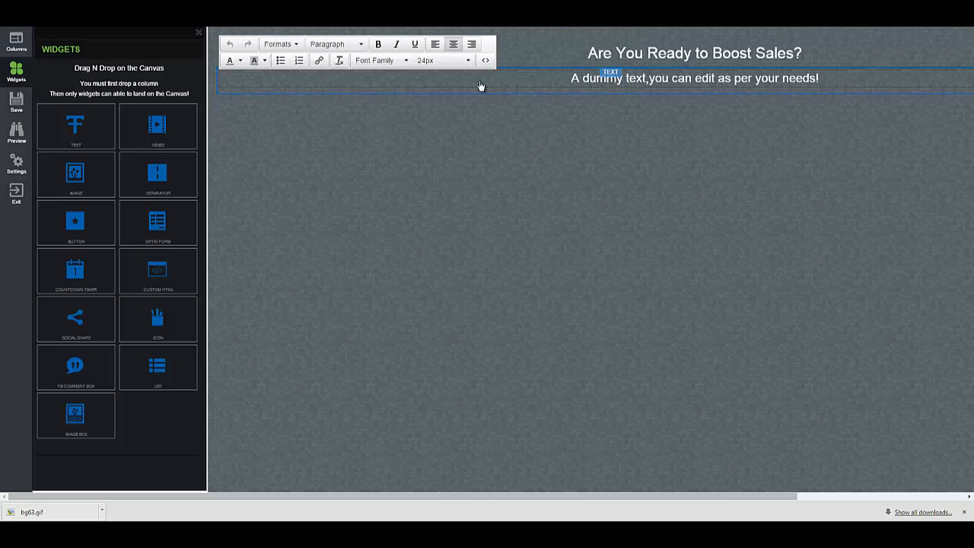
pyautogui.click(583, 85)
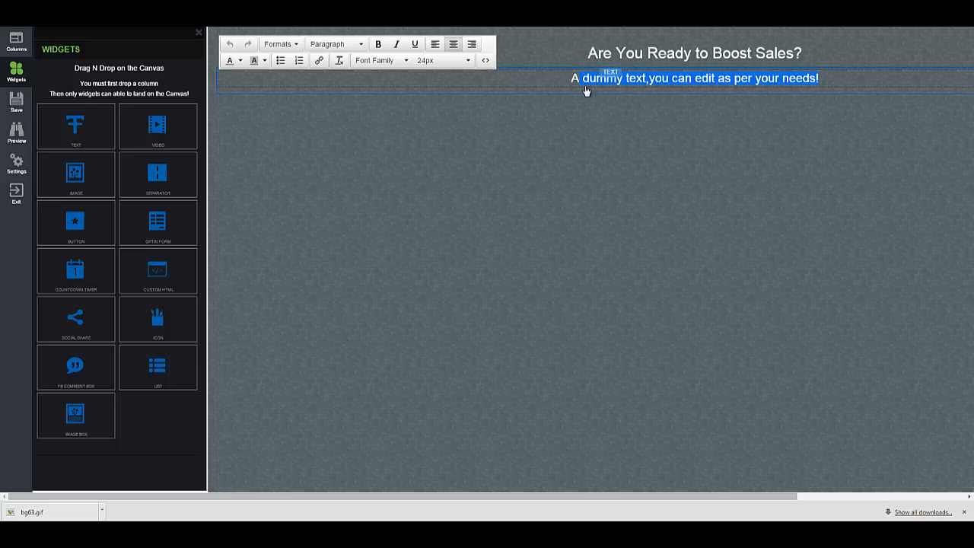
pyautogui.write('Chec')
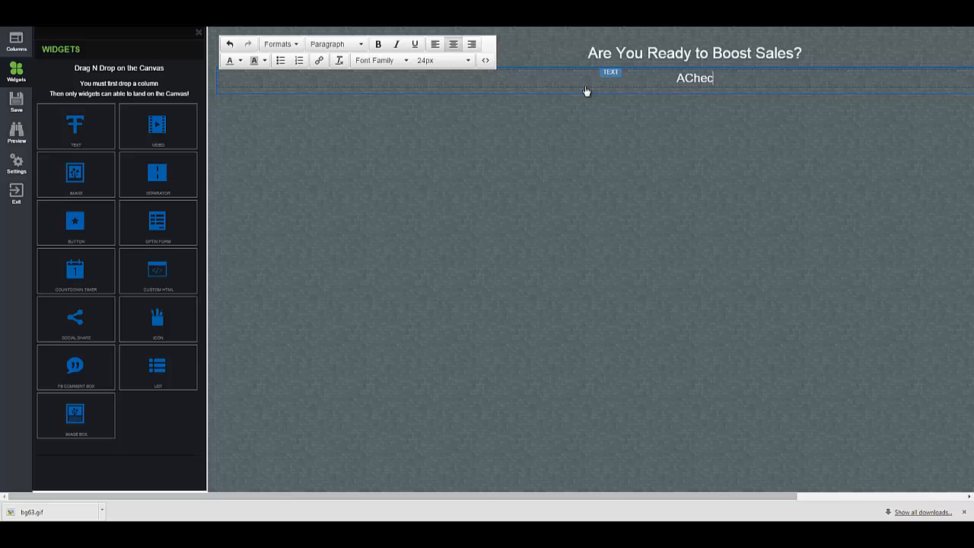
pyautogui.write('k out this secret method ')
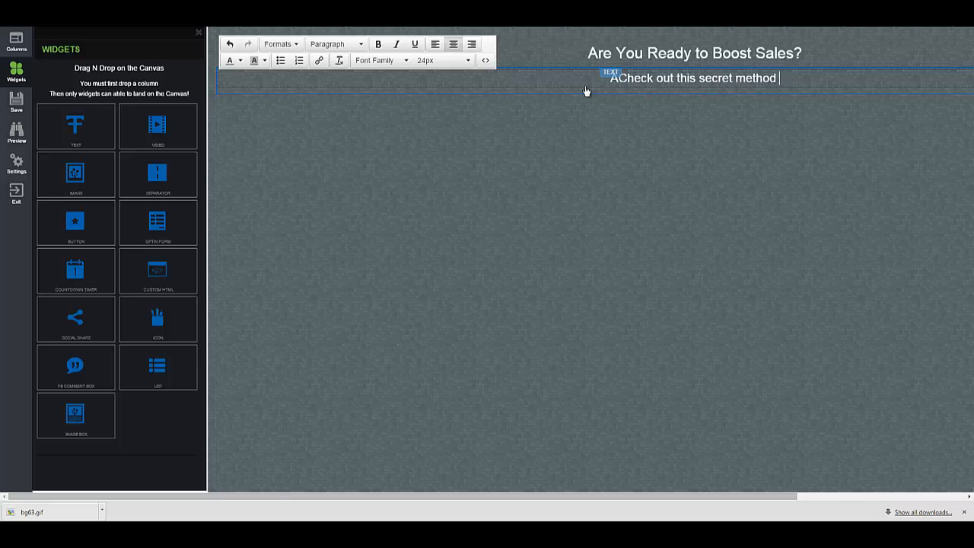
pyautogui.write('that sup')
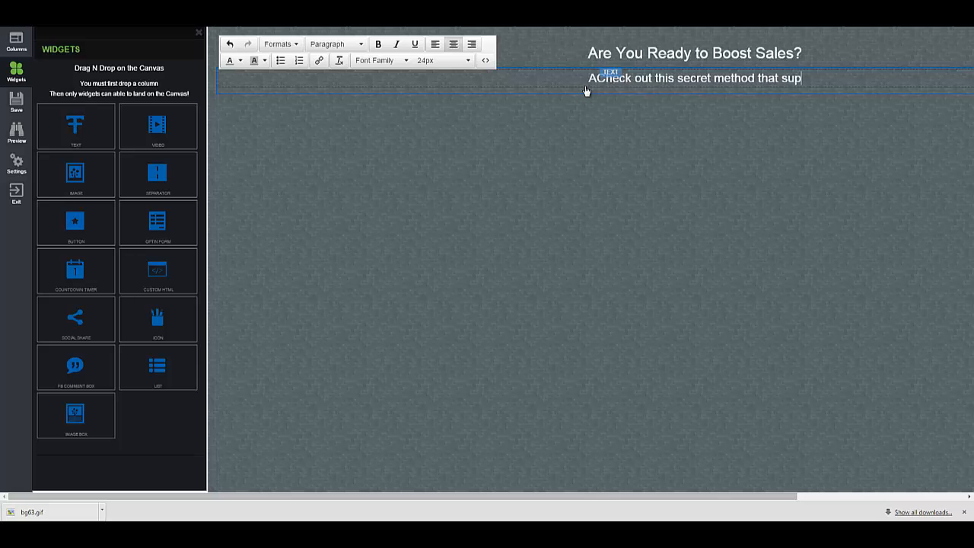
pyautogui.write('er affiliates ')
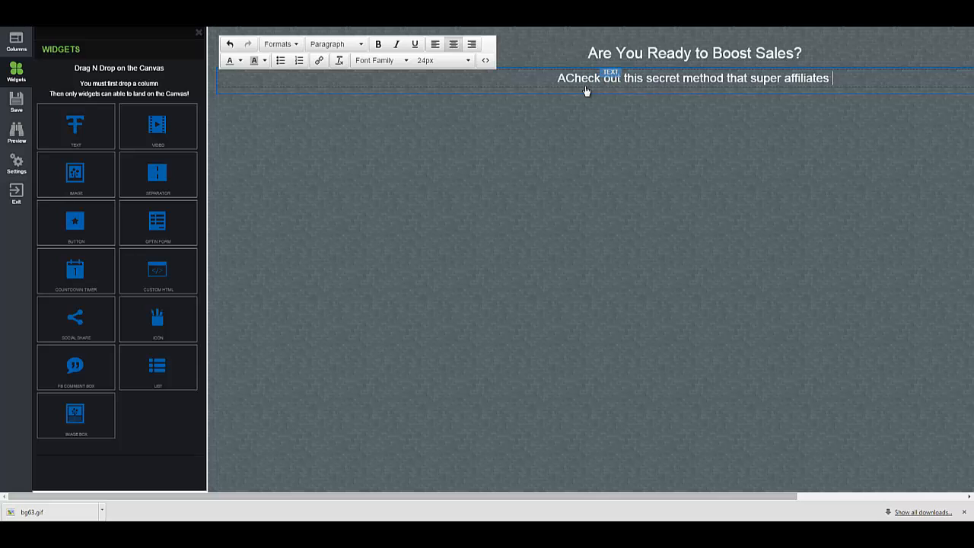
pyautogui.write("don't w")
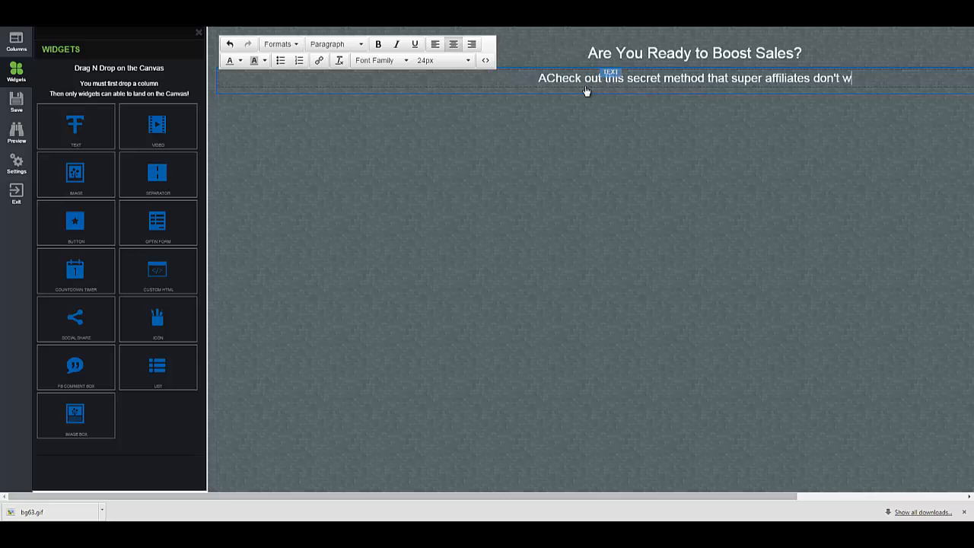
pyautogui.write('ant you to know...')
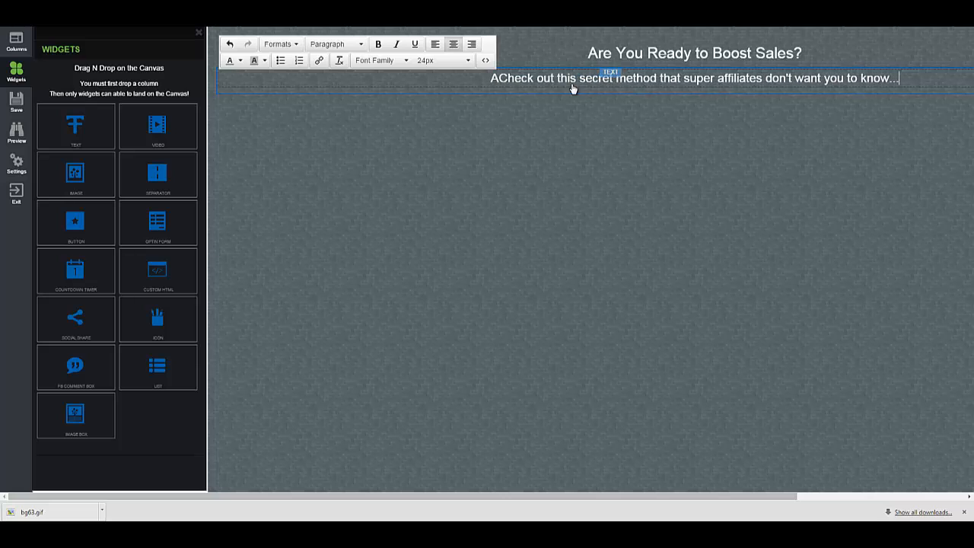
pyautogui.click(506, 86)
pyautogui.press('BackSpace')
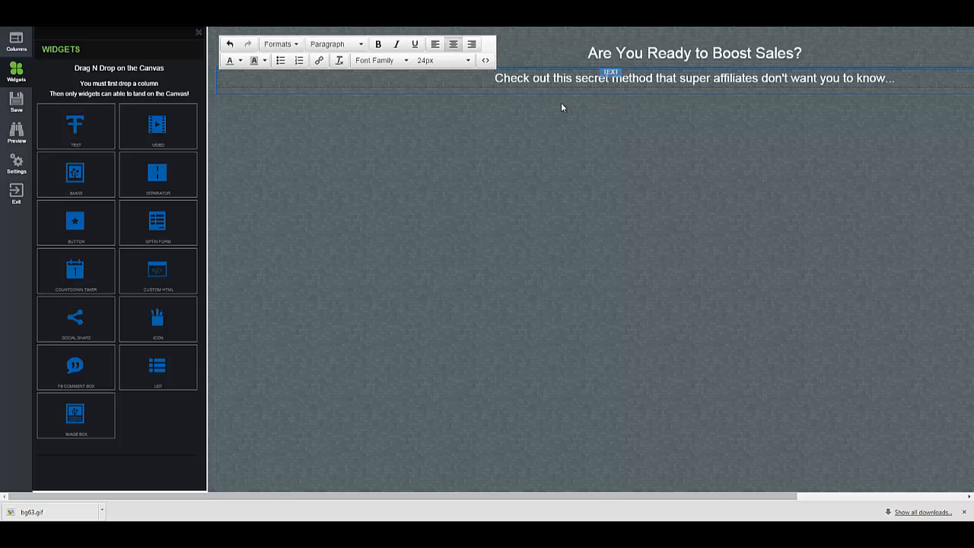
pyautogui.click(536, 161)
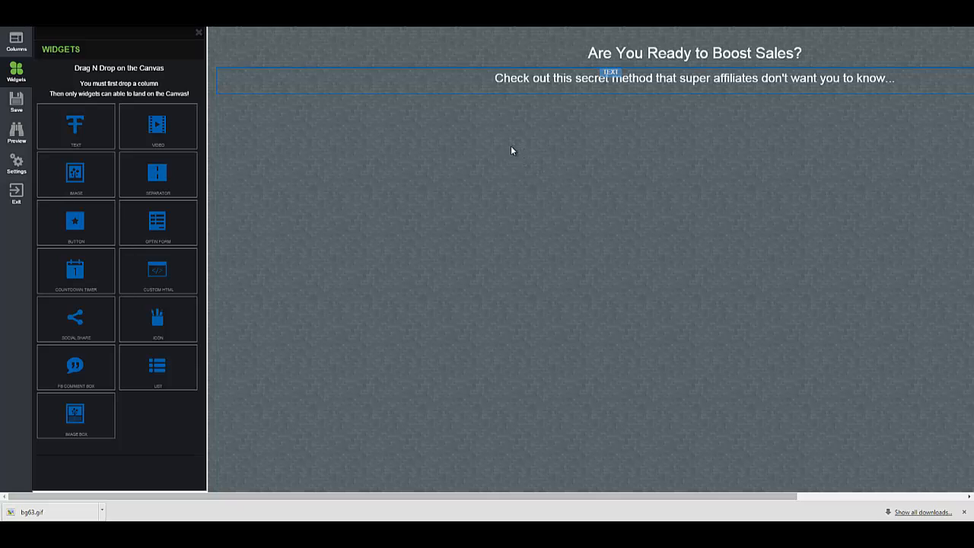
# Step: Open the text line below the headline for editing
pyautogui.click(626, 93)
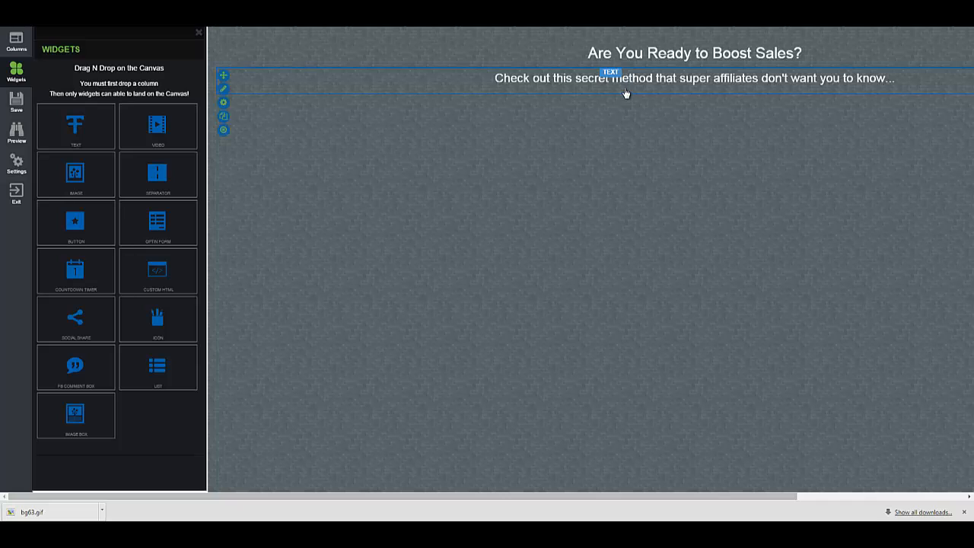
pyautogui.click(222, 88)
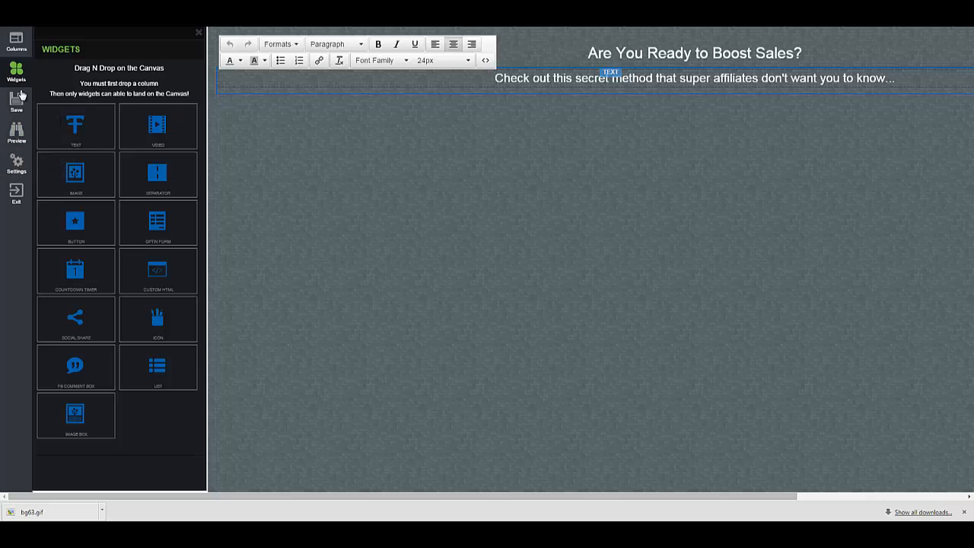
# Step: Set the top padding of the subheadline text to 10 px
pyautogui.click(16, 40)
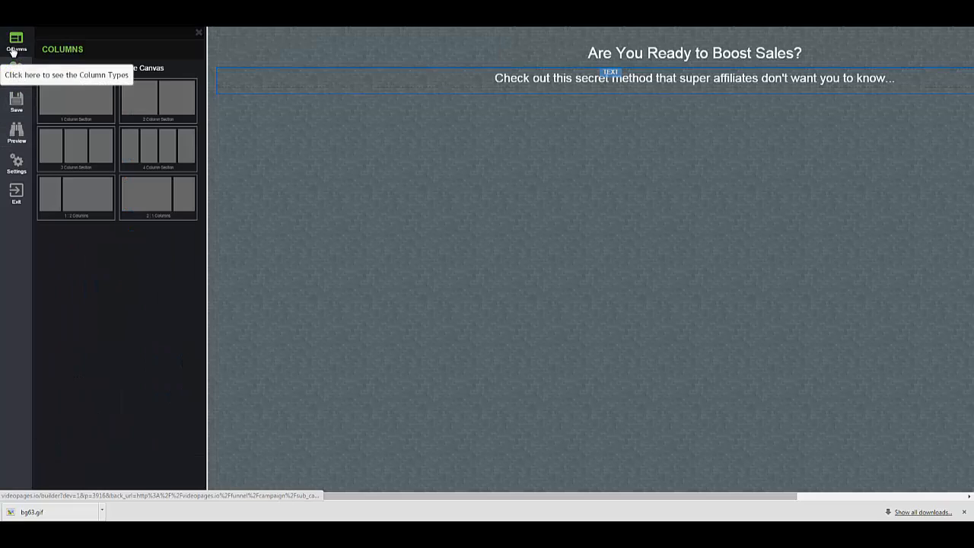
pyautogui.click(550, 91)
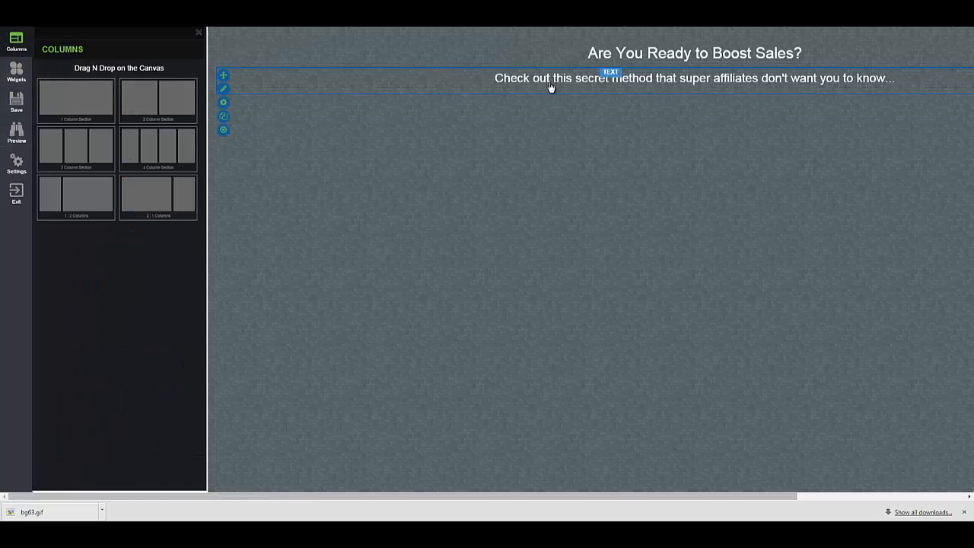
pyautogui.click(224, 104)
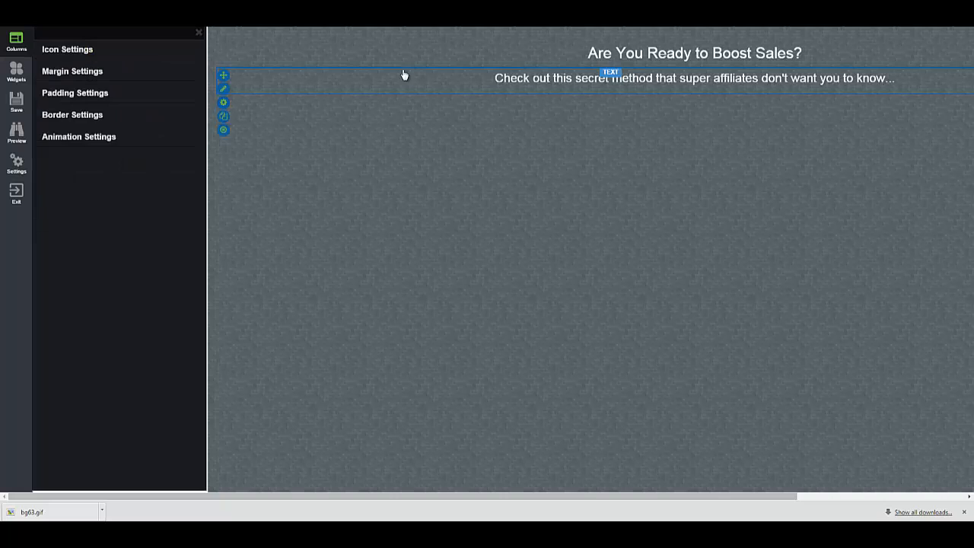
pyautogui.click(101, 100)
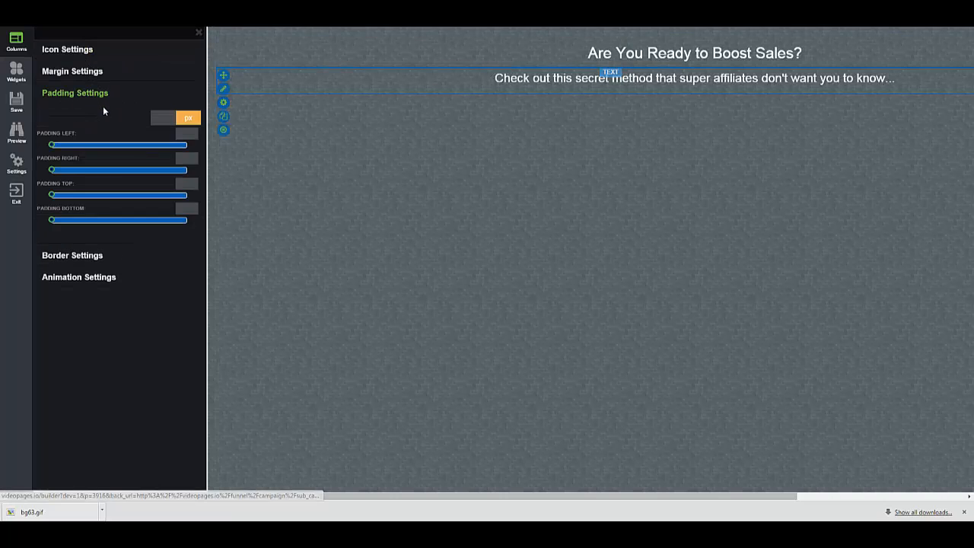
pyautogui.click(193, 182)
pyautogui.click(194, 182)
pyautogui.click(194, 182)
pyautogui.click(193, 182)
pyautogui.click(194, 182)
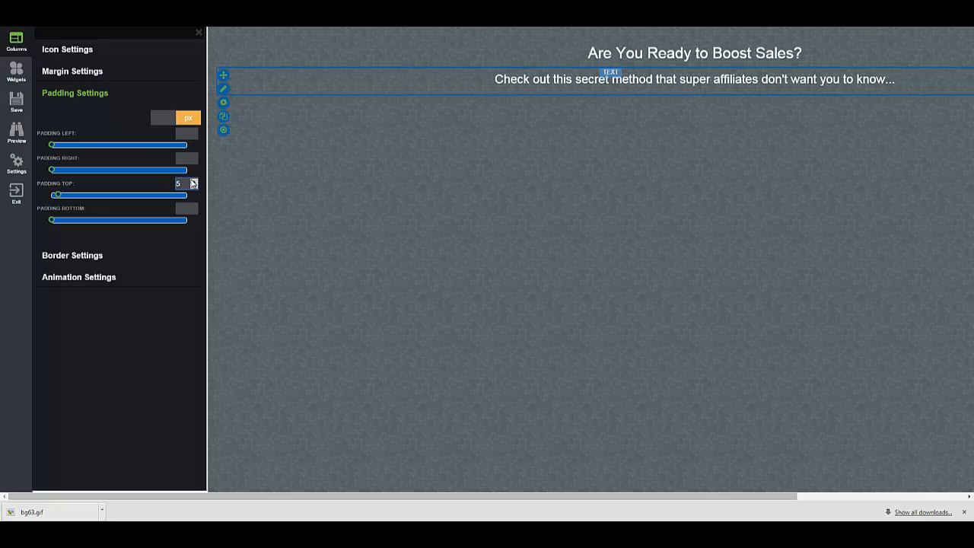
pyautogui.click(193, 182)
pyautogui.click(193, 182)
pyautogui.click(194, 182)
pyautogui.click(193, 182)
pyautogui.click(193, 182)
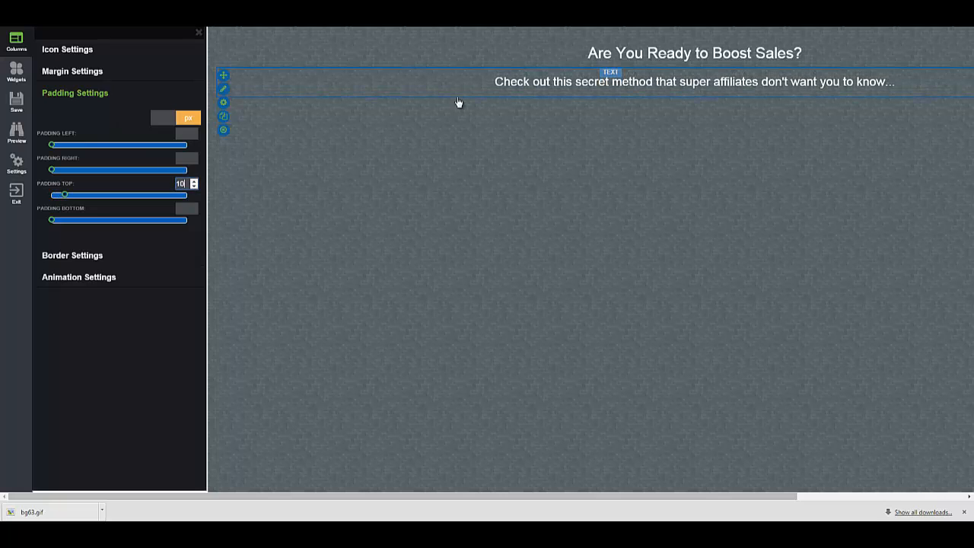
# Step: Set the bottom padding of the subheadline text to 10 px
pyautogui.click(193, 205)
pyautogui.click(194, 206)
pyautogui.click(193, 206)
pyautogui.click(194, 206)
pyautogui.click(194, 205)
pyautogui.click(193, 206)
pyautogui.click(193, 205)
pyautogui.click(194, 206)
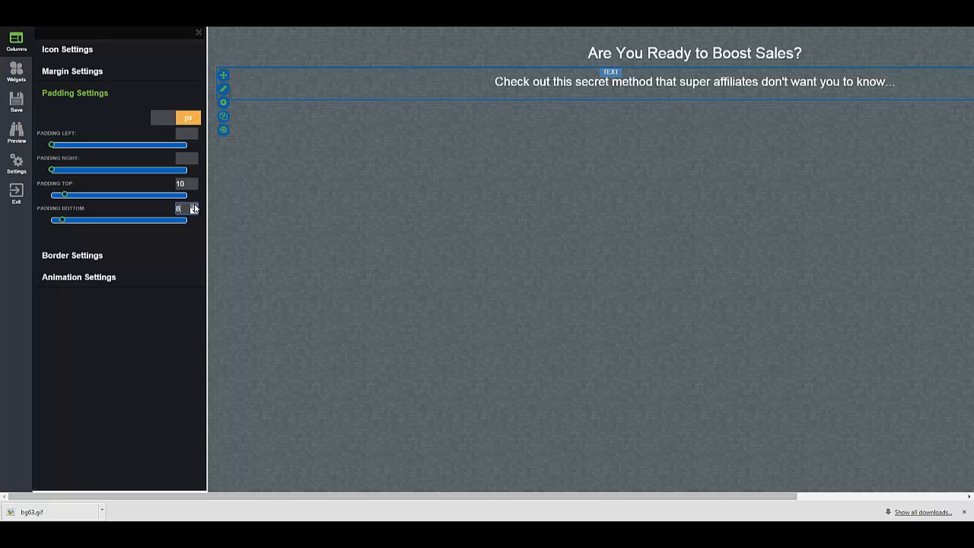
pyautogui.click(194, 206)
pyautogui.click(194, 206)
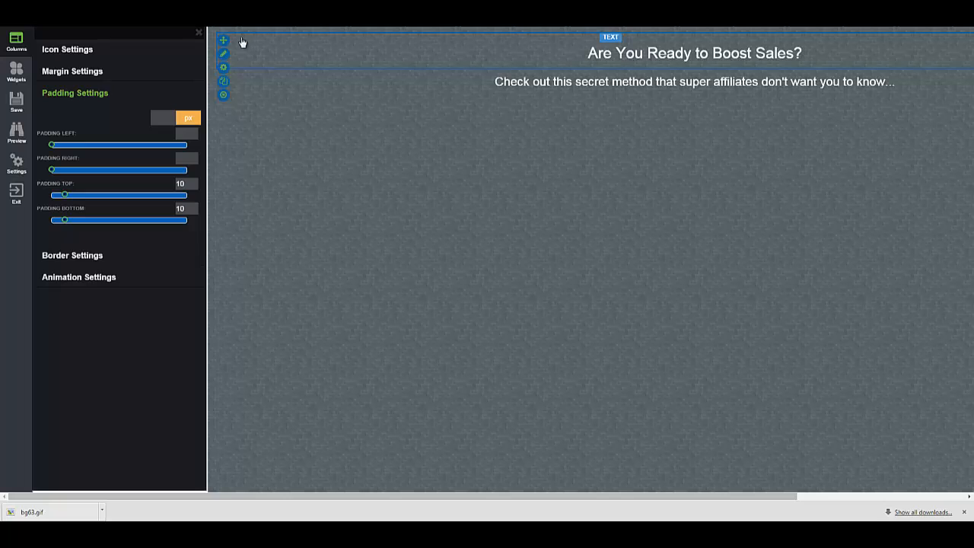
# Step: Set the top padding of the headline text "Are You Ready to Boost Sales?" to 15 px
pyautogui.click(107, 90)
pyautogui.click(104, 93)
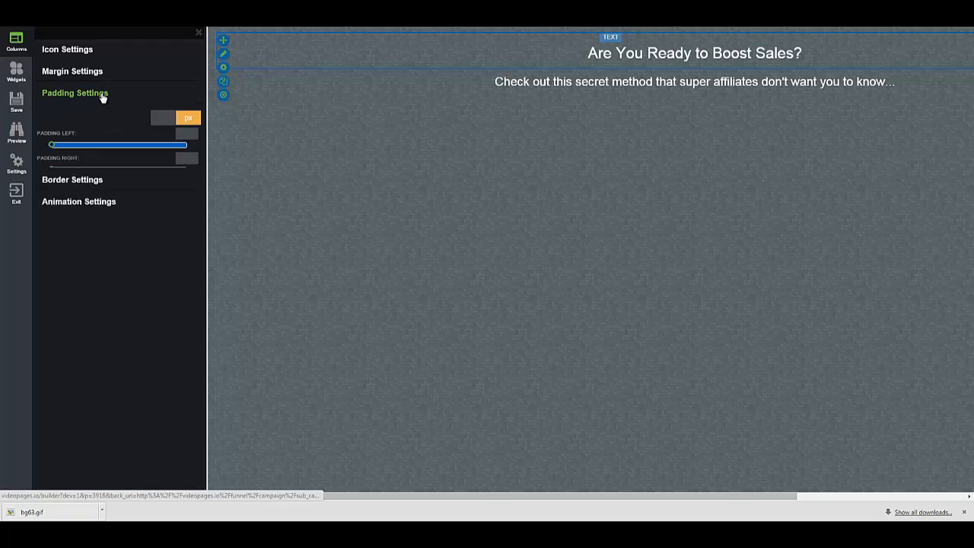
pyautogui.click(194, 183)
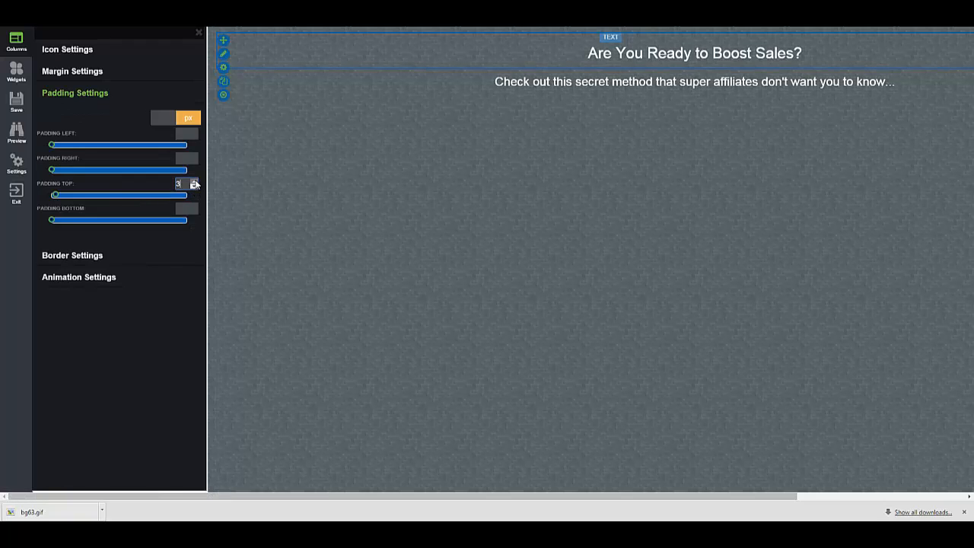
pyautogui.click(194, 183)
pyautogui.click(194, 183)
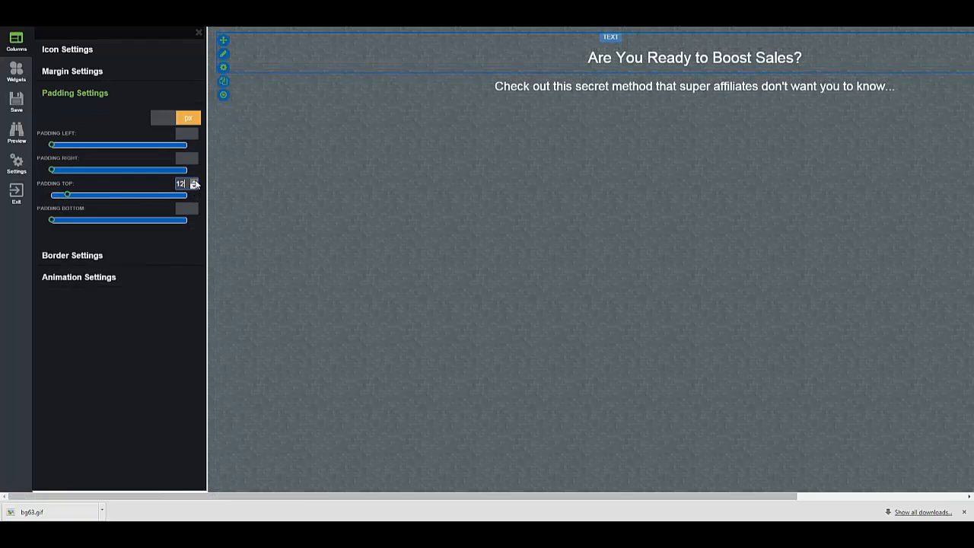
pyautogui.click(194, 183)
pyautogui.click(194, 183)
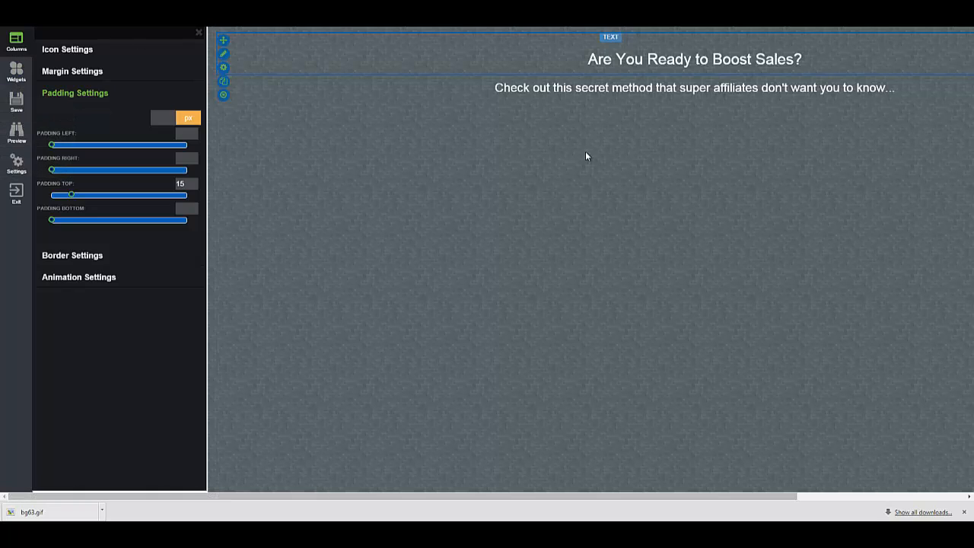
# Step: Add a video widget below the subheadline and open its video type, source and width configuration
pyautogui.click(16, 72)
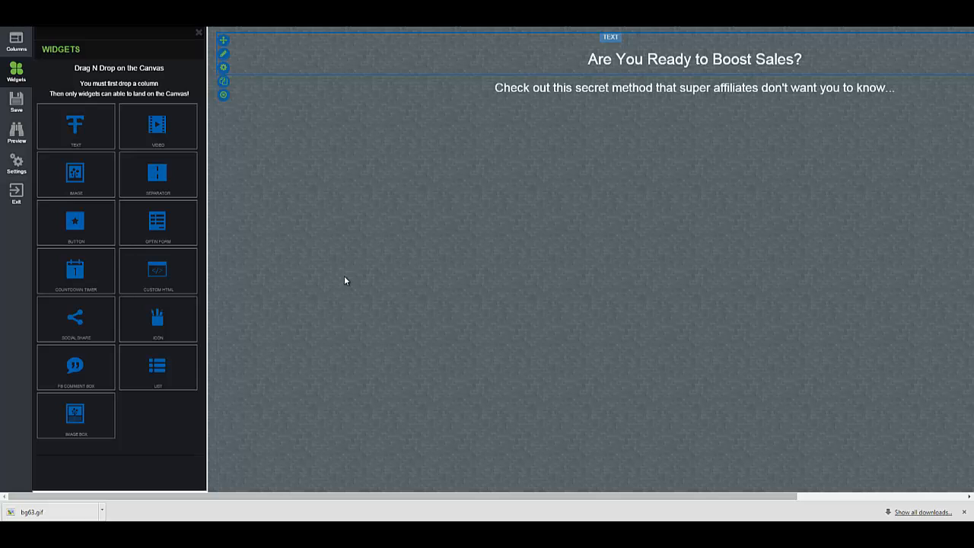
pyautogui.moveTo(157, 138); pyautogui.dragTo(648, 124)
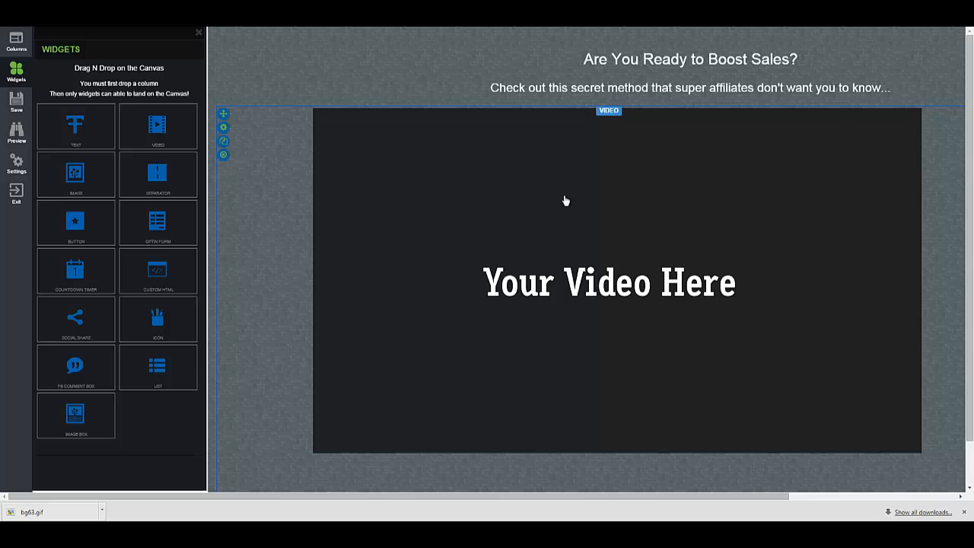
pyautogui.click(224, 131)
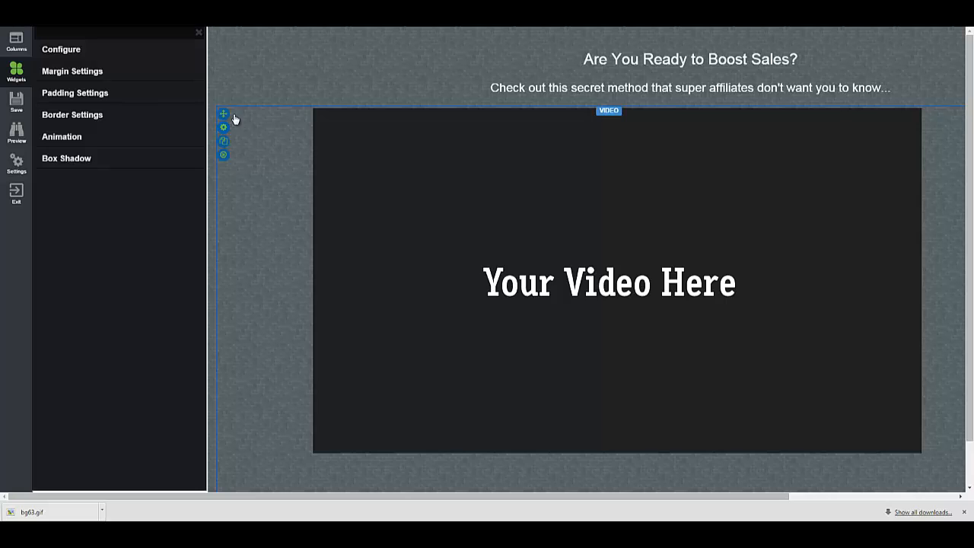
pyautogui.click(76, 50)
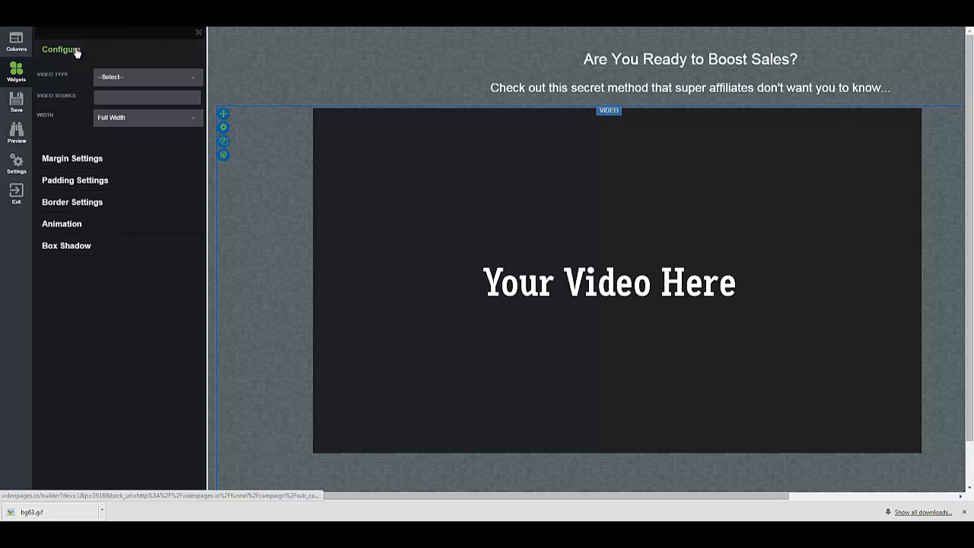
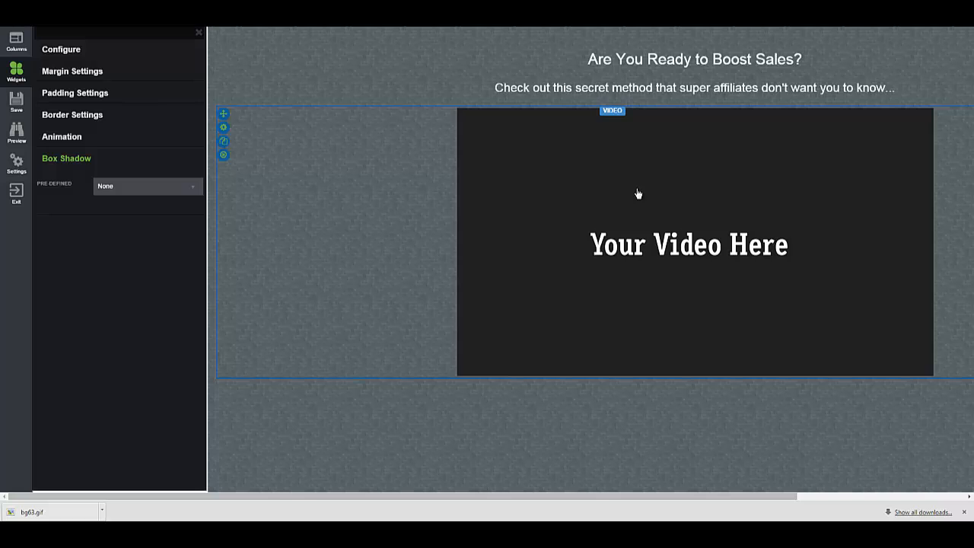
# Step: Add an opt-in form widget directly below the video
pyautogui.click(22, 75)
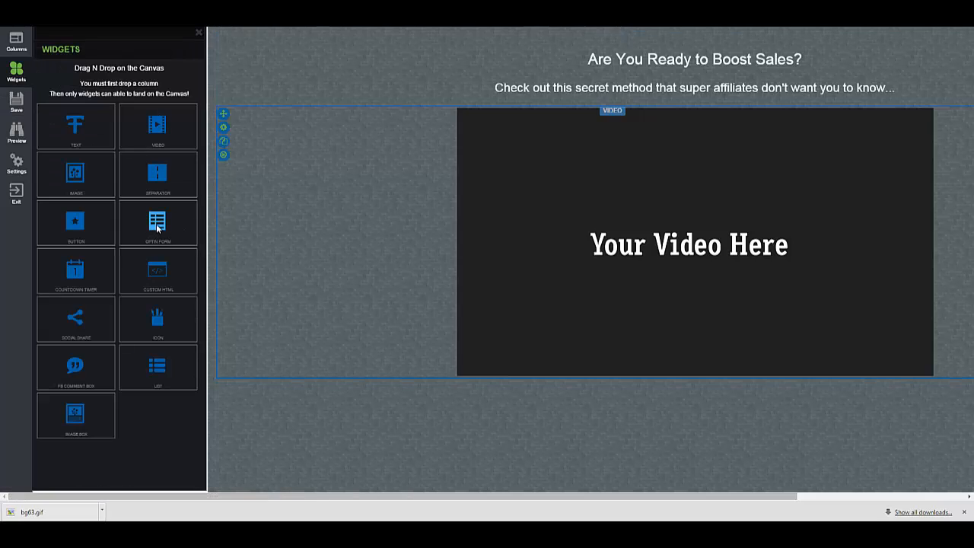
pyautogui.moveTo(157, 226); pyautogui.dragTo(645, 393)
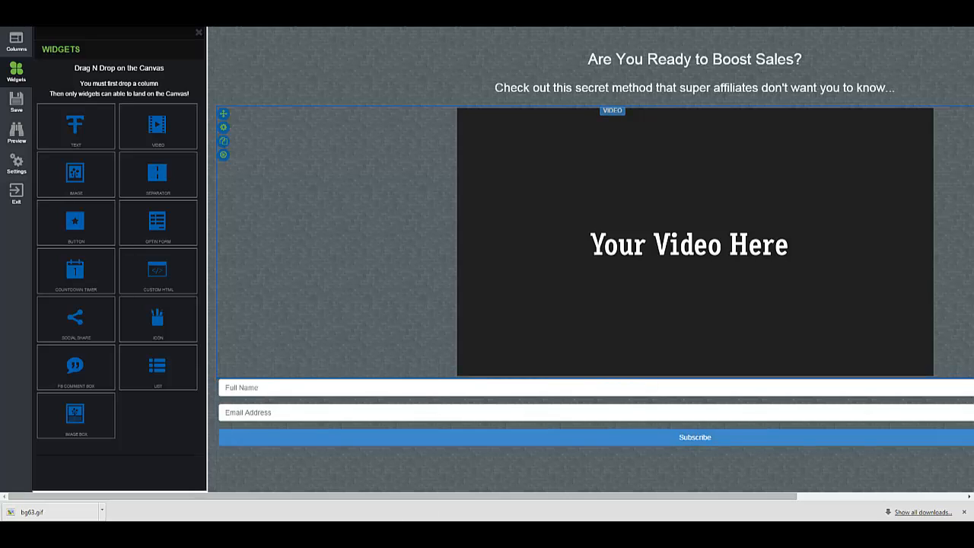
pyautogui.click(360, 535)
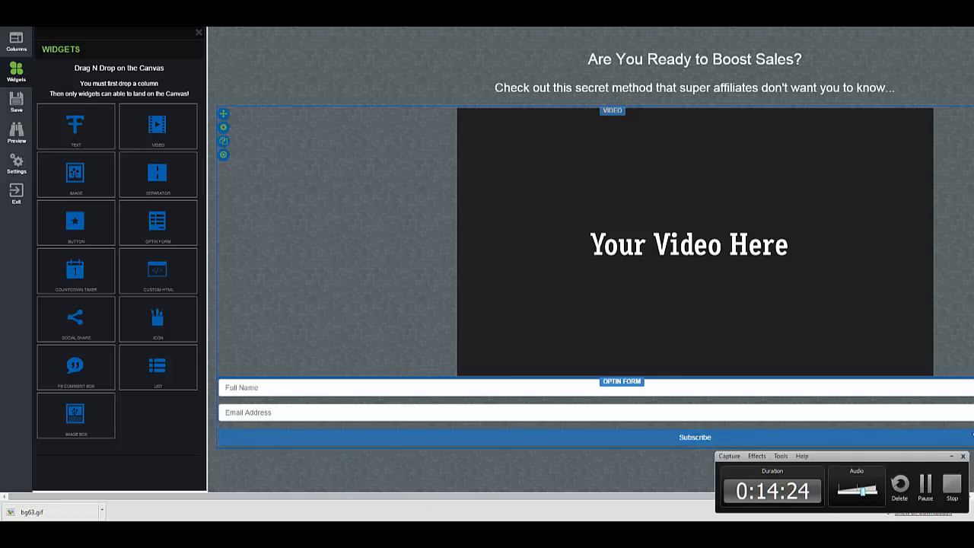
pyautogui.click(950, 457)
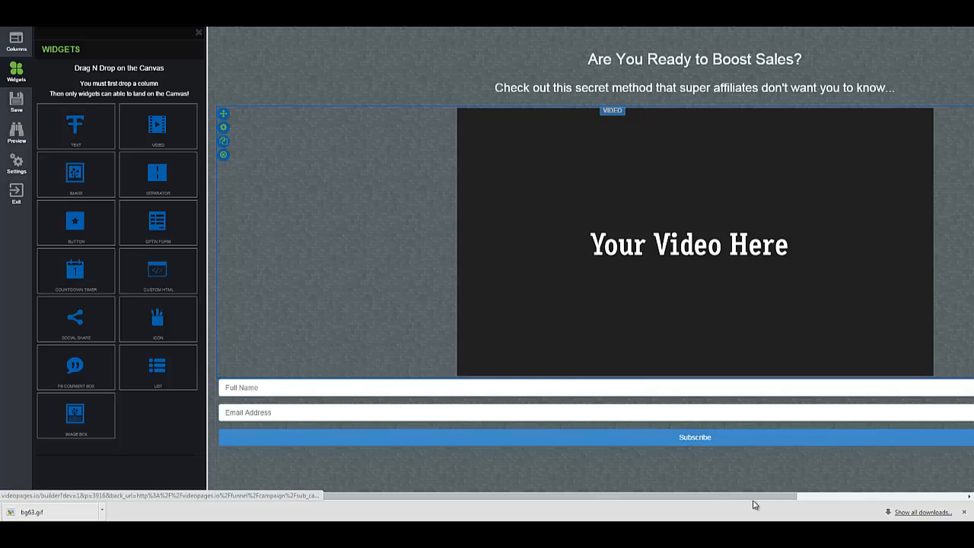
pyautogui.moveTo(751, 496); pyautogui.dragTo(670, 505)
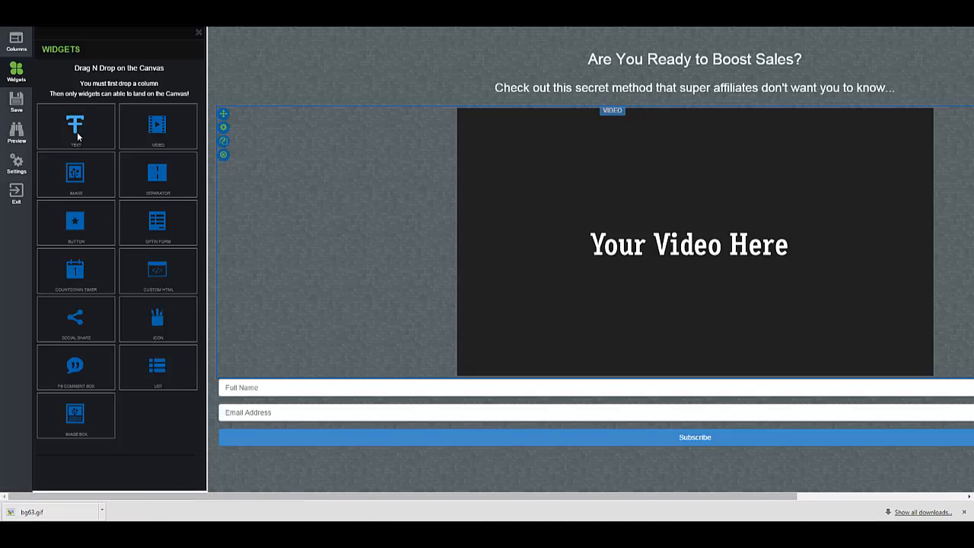
# Step: Add a text widget between the video and the opt-in form and centre its dummy text
pyautogui.moveTo(77, 131); pyautogui.dragTo(654, 395)
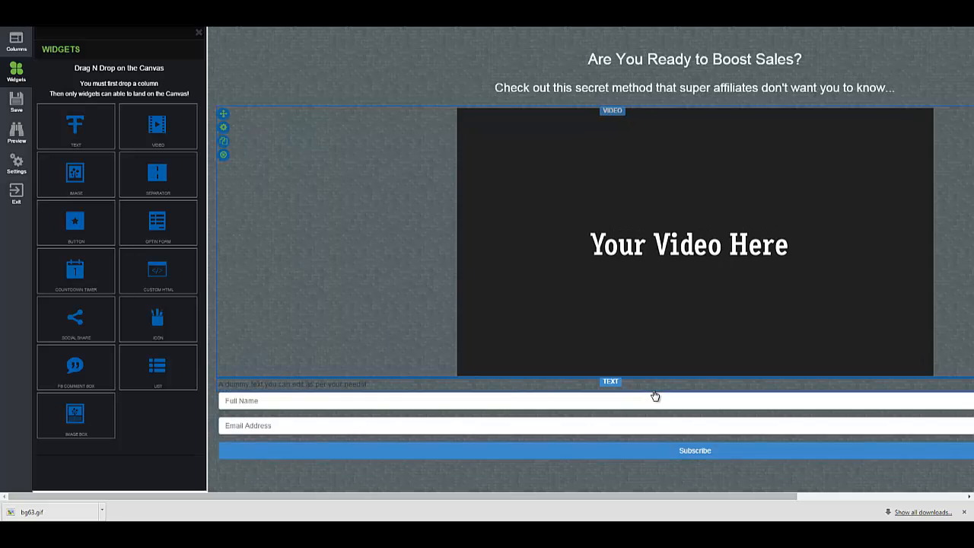
pyautogui.moveTo(361, 389)
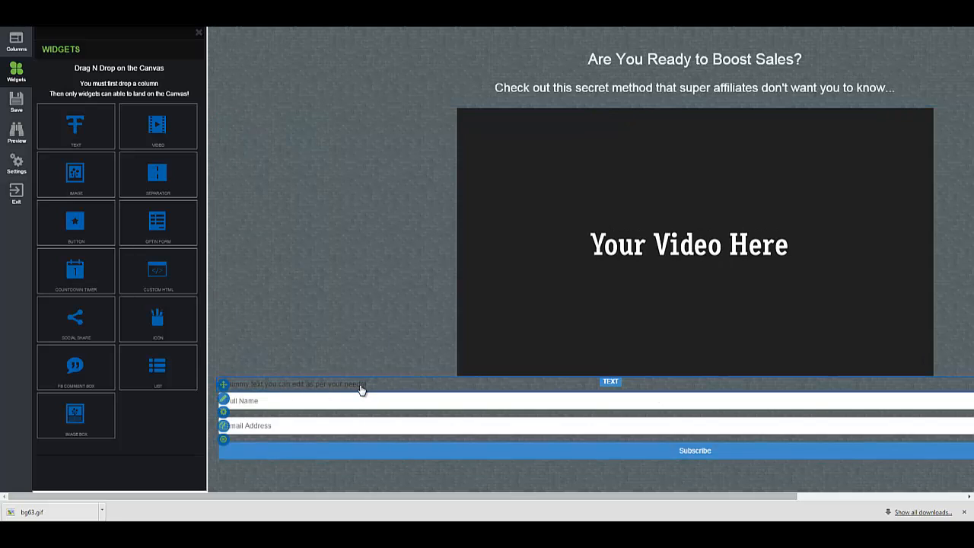
pyautogui.click(224, 401)
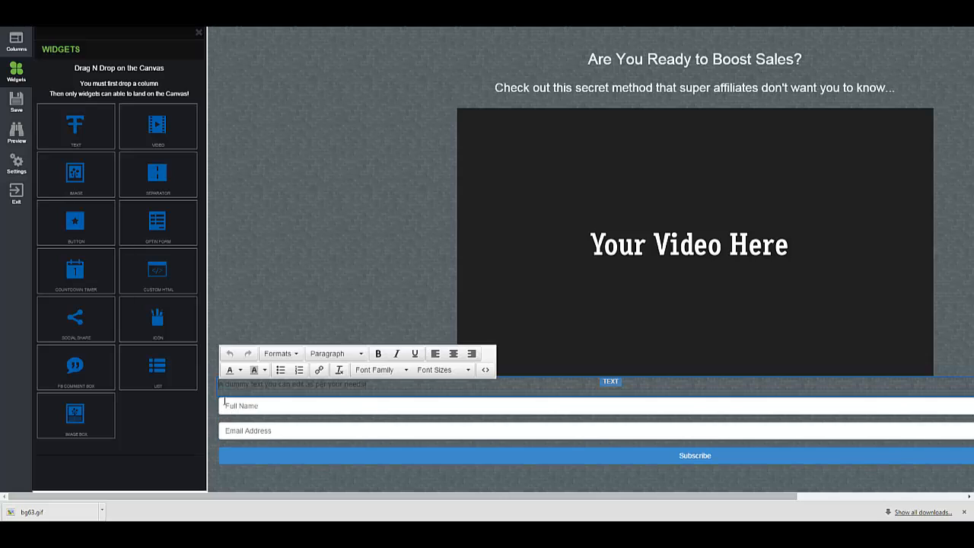
pyautogui.click(454, 353)
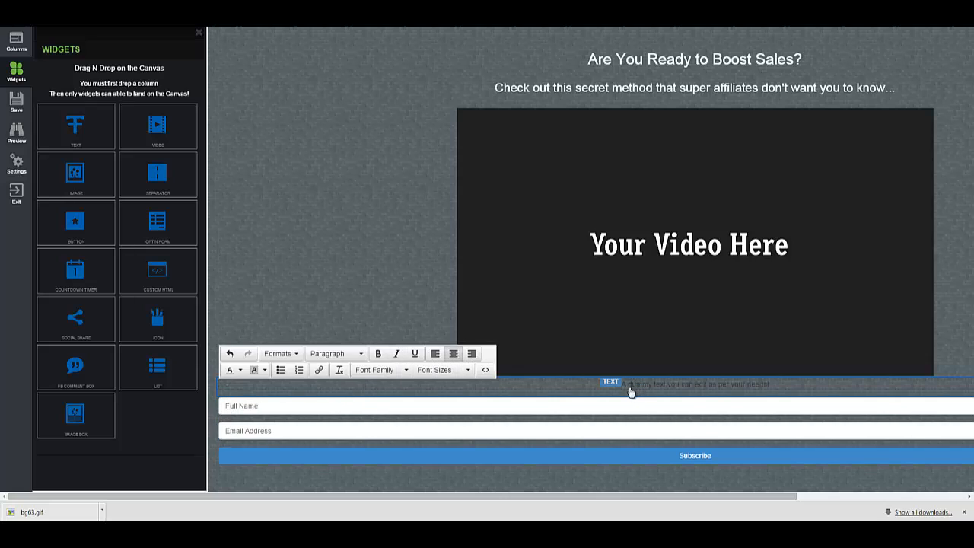
# Step: Set the colour of the whole dummy text line above the opt-in form to white
pyautogui.moveTo(627, 389); pyautogui.dragTo(823, 393)
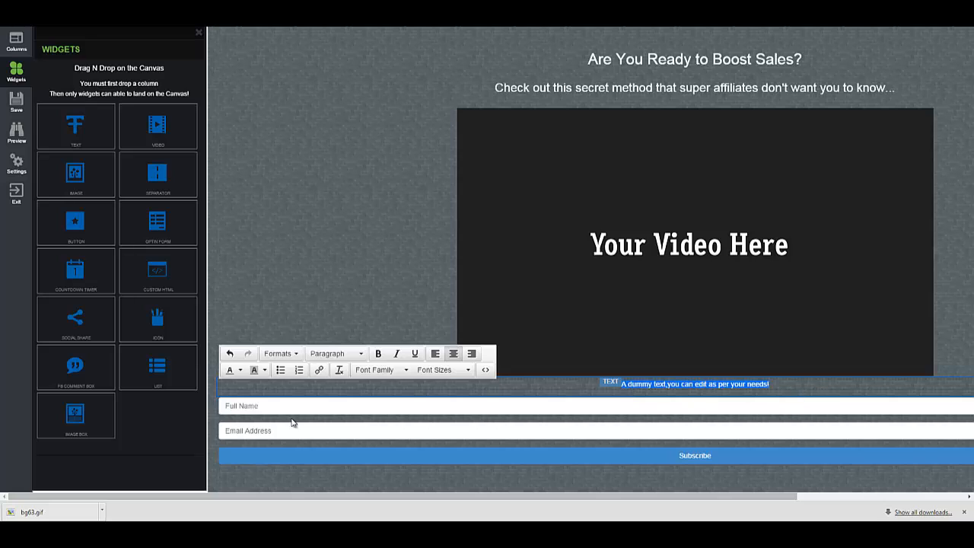
pyautogui.click(240, 371)
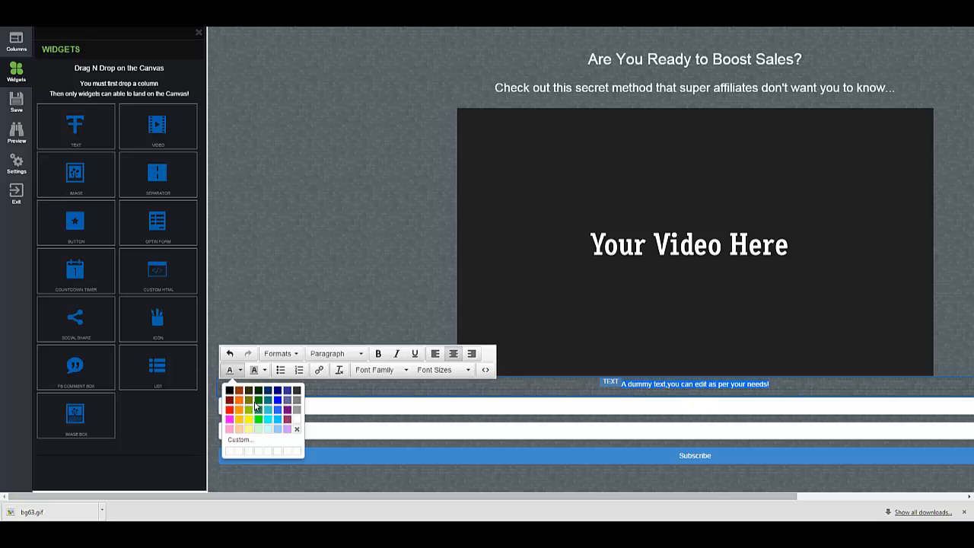
pyautogui.click(297, 419)
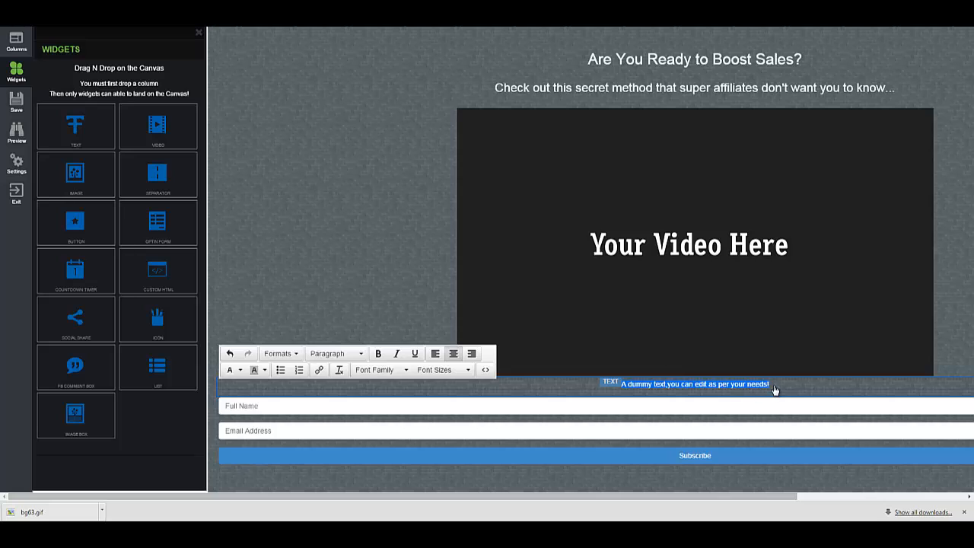
# Step: Replace the dummy text above the opt-in form with "Enter Your Details And Get 75% OFF (Limited Time)"
pyautogui.moveTo(775, 388); pyautogui.dragTo(700, 403)
pyautogui.moveTo(622, 398); pyautogui.dragTo(628, 394)
pyautogui.write('Enter Your')
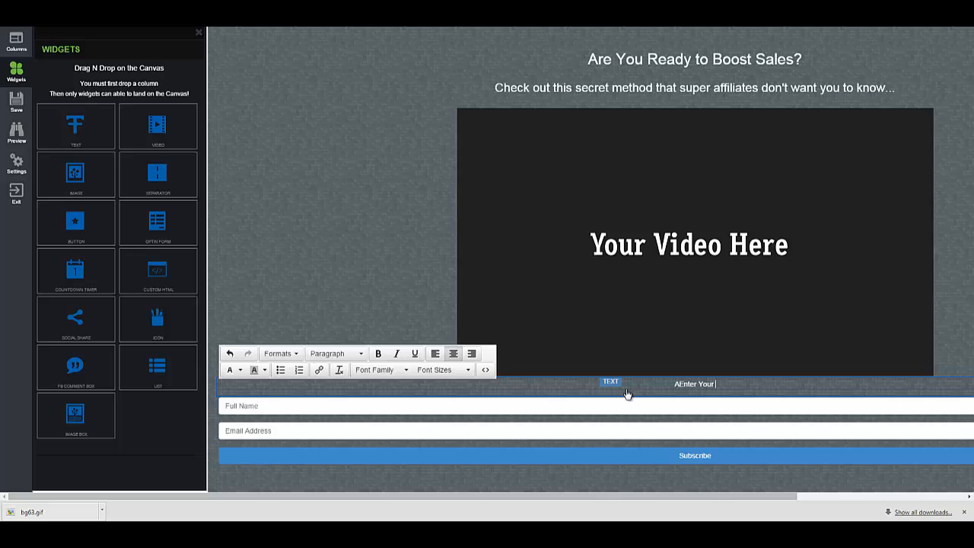
pyautogui.write(' Details And Get 75% OFF (')
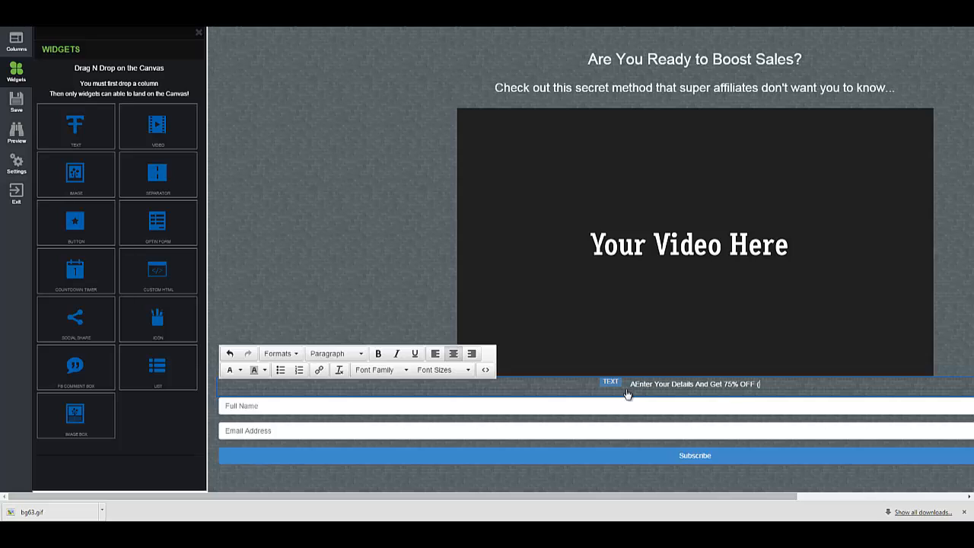
pyautogui.write('Limit')
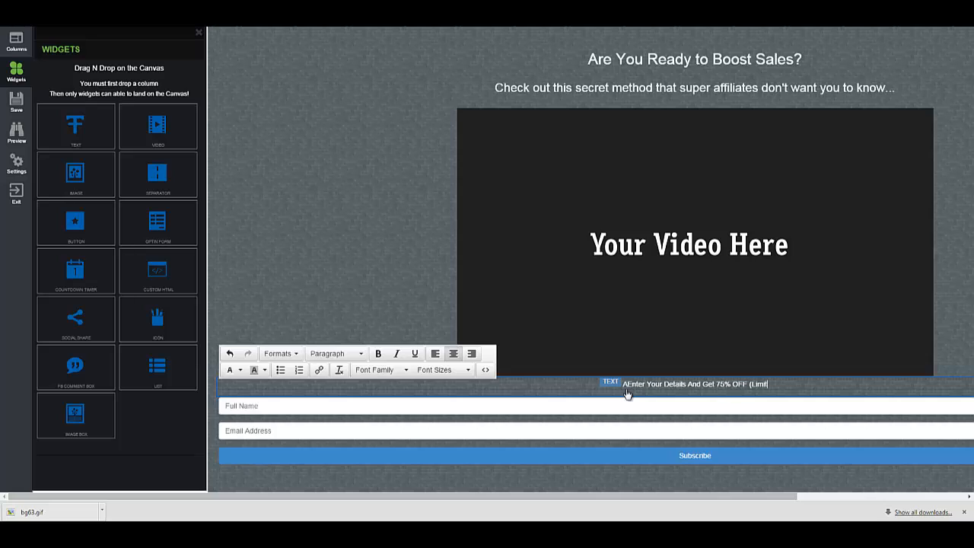
pyautogui.write('ed Time)')
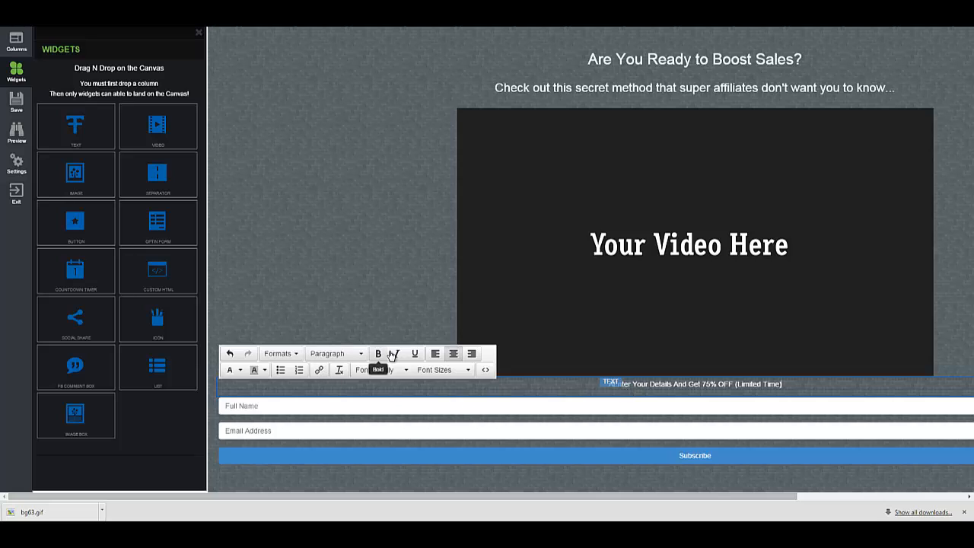
# Step: Remove the leading space from the call-to-action line above the opt-in form and set its font size to 24px
pyautogui.click(615, 391)
pyautogui.click(635, 390)
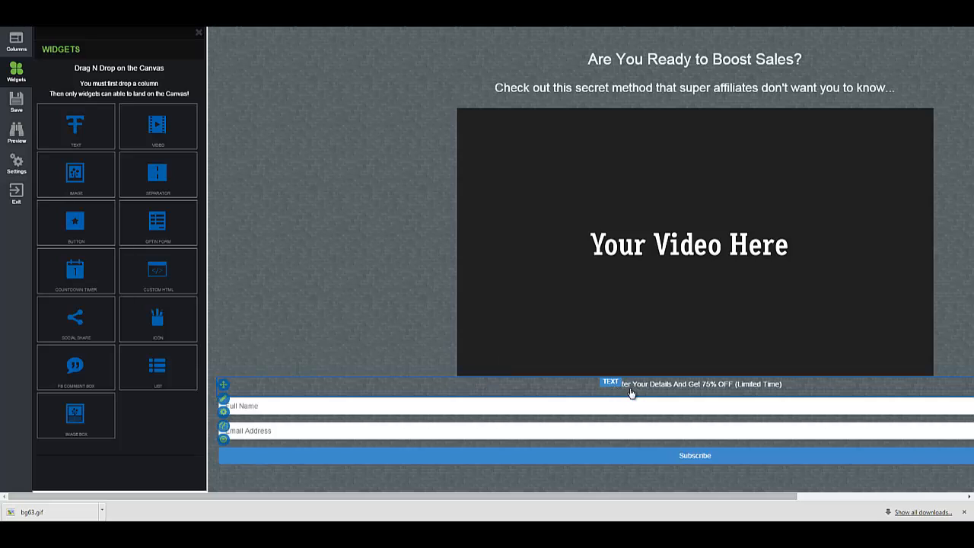
pyautogui.click(482, 394)
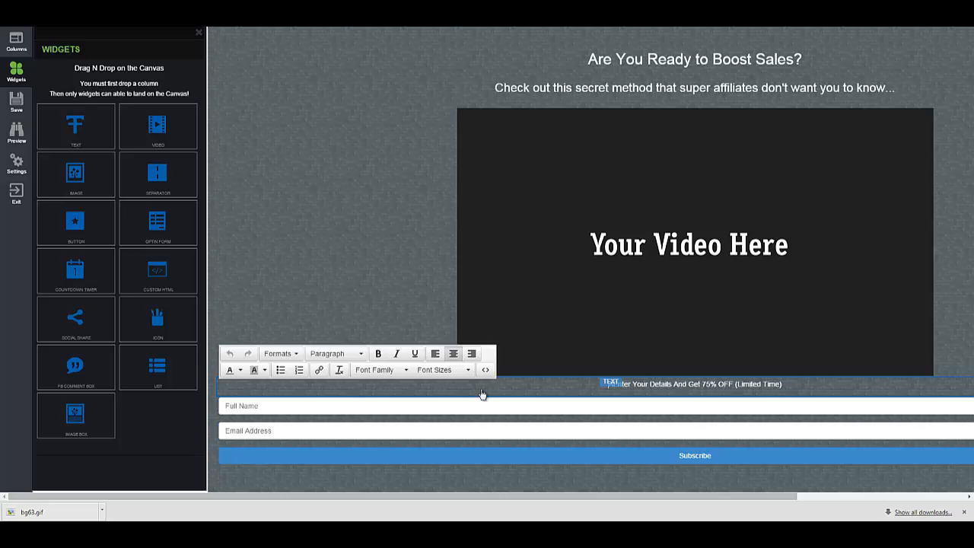
pyautogui.press('Delete')
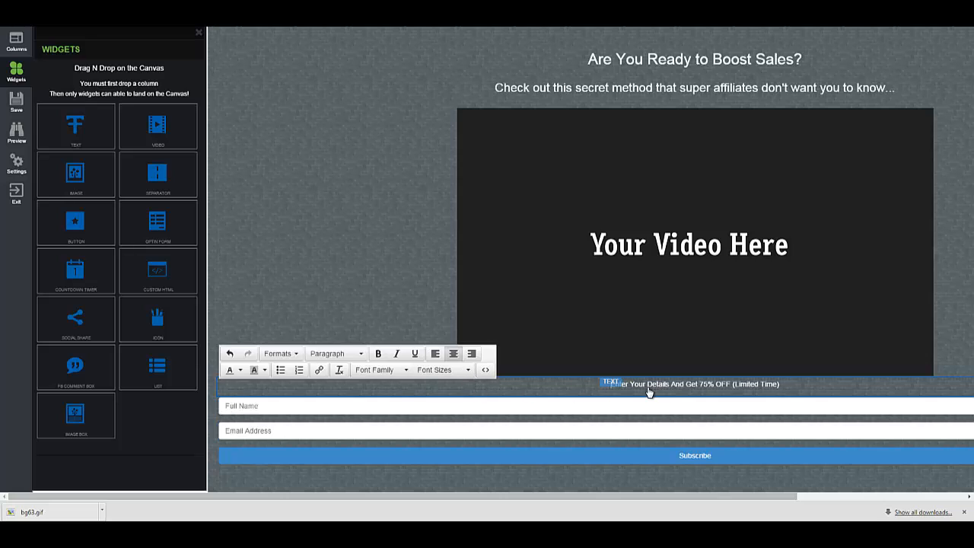
pyautogui.click(469, 370)
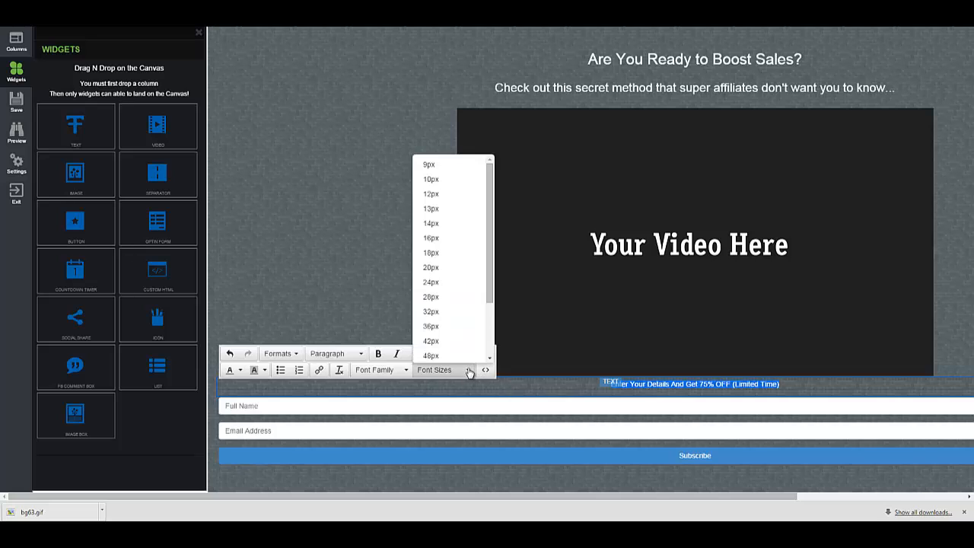
pyautogui.click(440, 283)
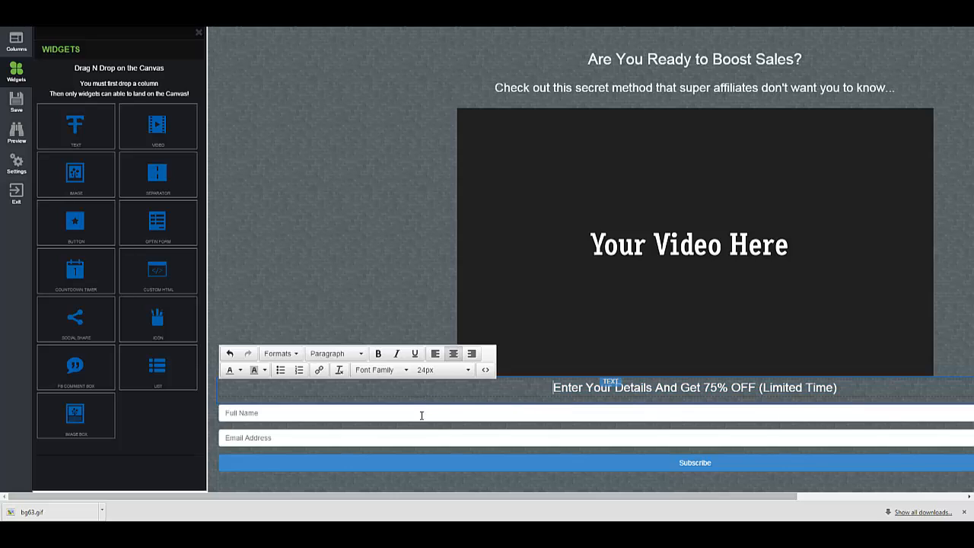
pyautogui.click(424, 429)
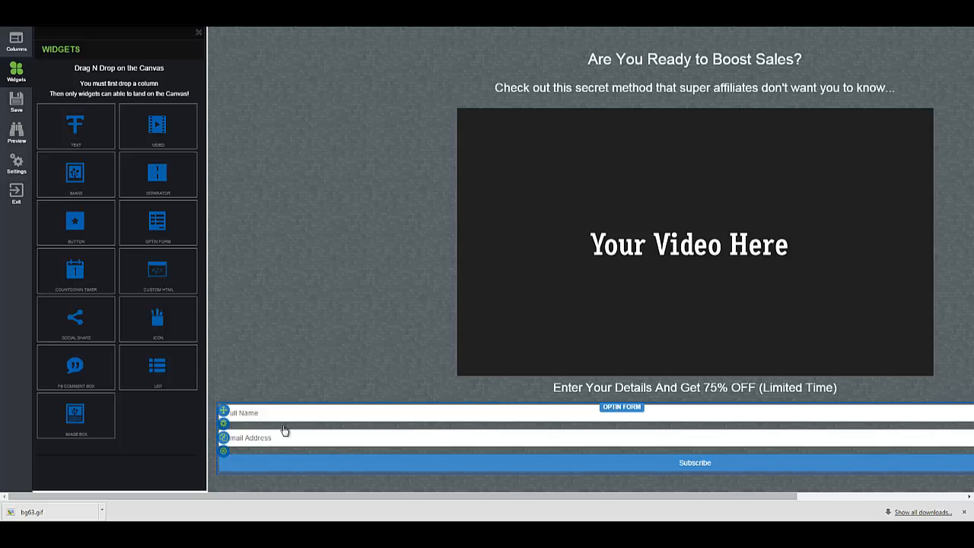
# Step: Open the opt-in form's configuration and examine the available webinar and mailer integration options
pyautogui.click(224, 426)
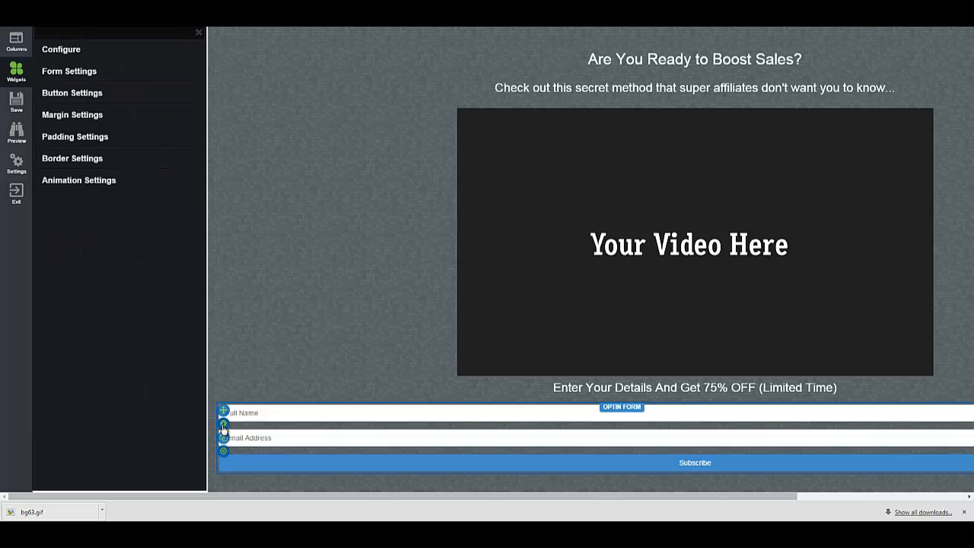
pyautogui.click(77, 51)
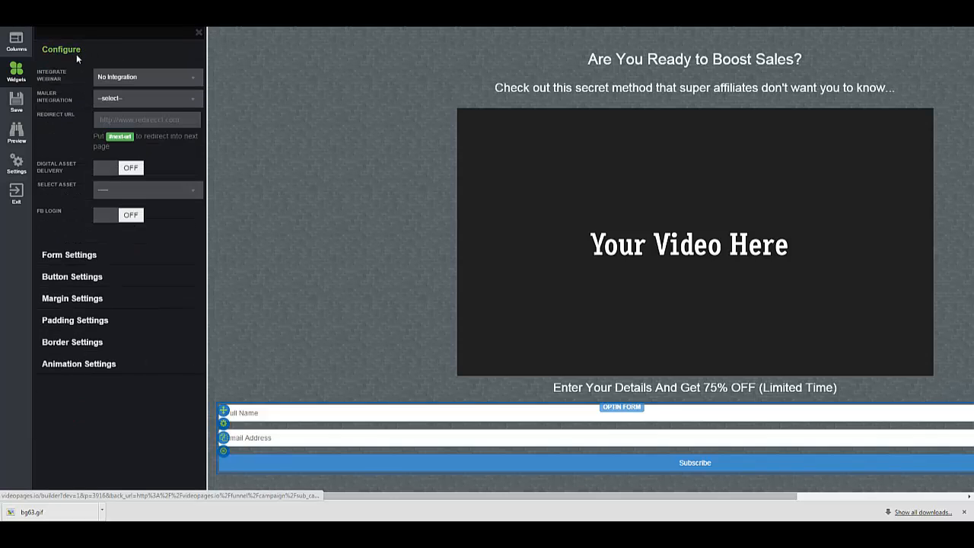
pyautogui.click(115, 80)
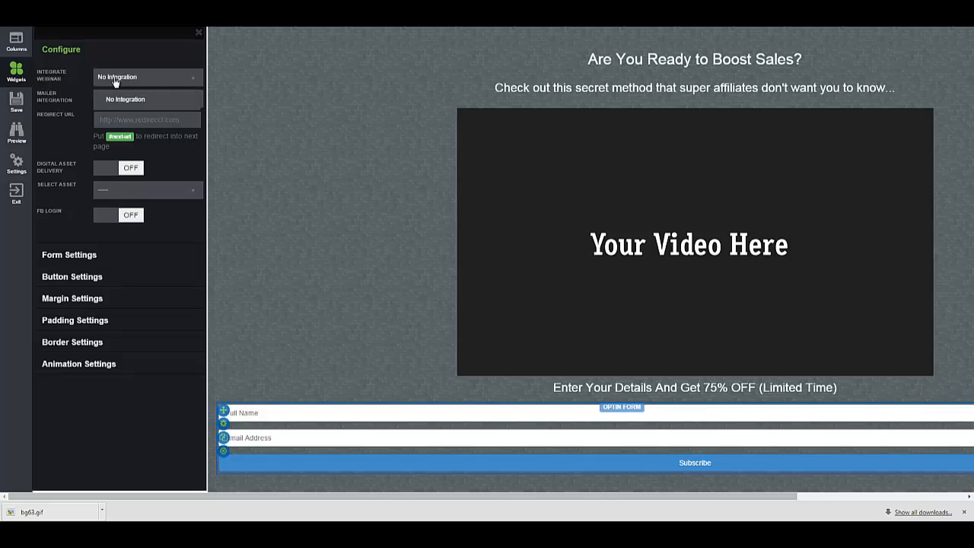
pyautogui.click(115, 80)
pyautogui.click(116, 100)
pyautogui.click(116, 100)
pyautogui.click(118, 97)
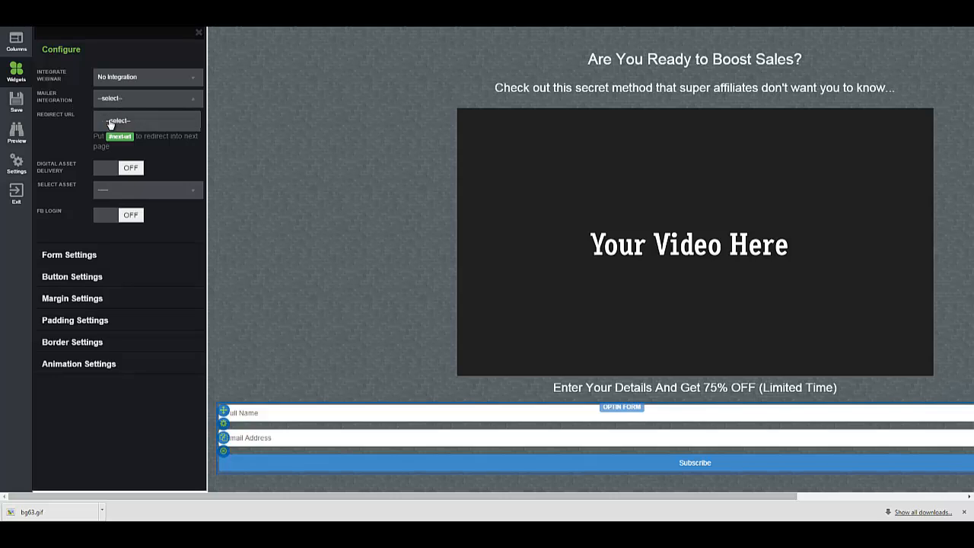
pyautogui.click(119, 101)
pyautogui.click(119, 99)
pyautogui.click(123, 100)
pyautogui.click(195, 102)
pyautogui.click(188, 102)
pyautogui.click(138, 120)
pyautogui.write('http://google.com')
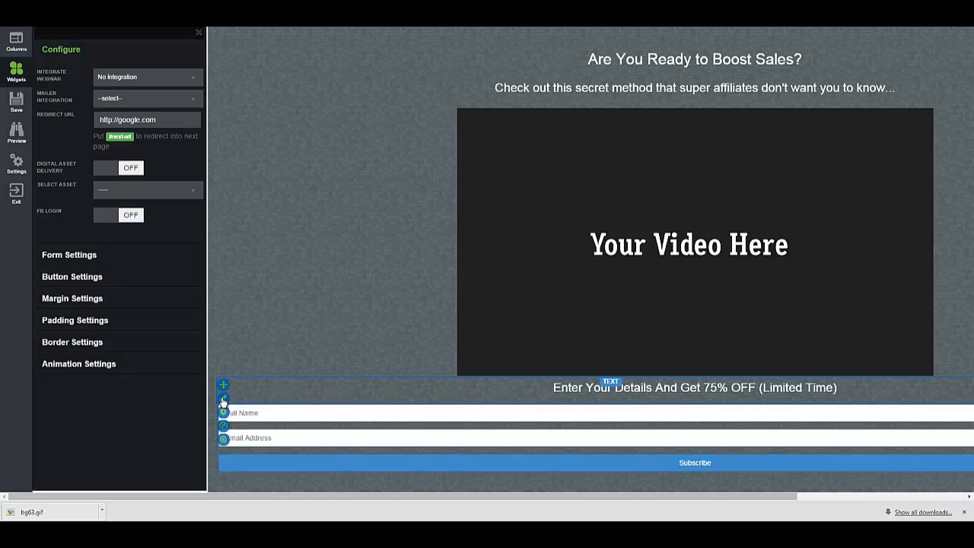
# Step: Replace "75% OFF (Limited Time)" in the call-to-action line with "My FREE Ebook"
pyautogui.click(223, 401)
pyautogui.click(657, 389)
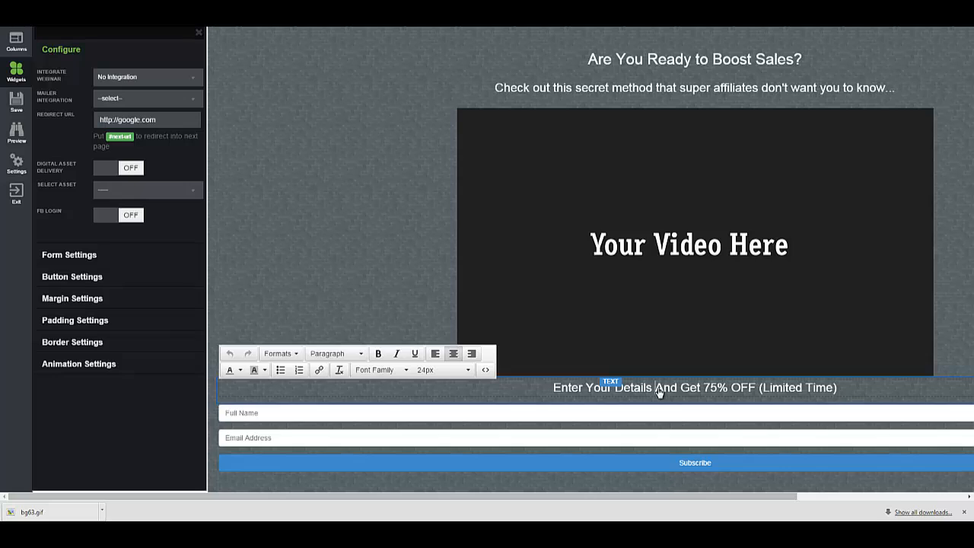
pyautogui.moveTo(703, 390); pyautogui.dragTo(841, 395)
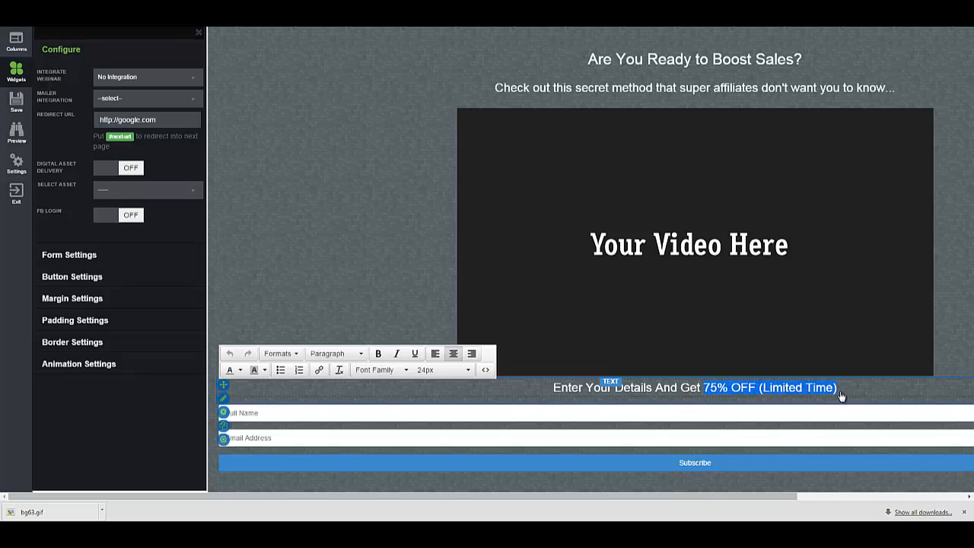
pyautogui.write('My F')
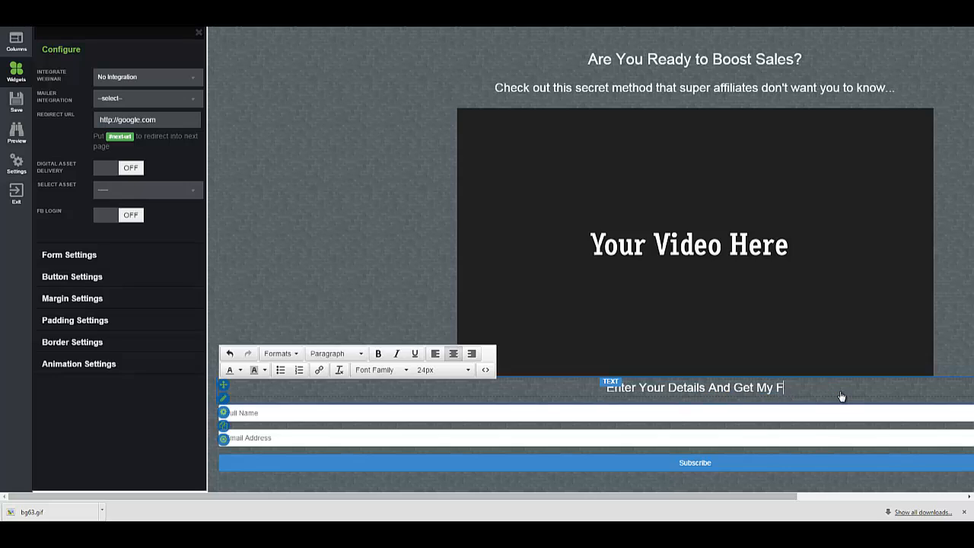
pyautogui.write('REE Ebook')
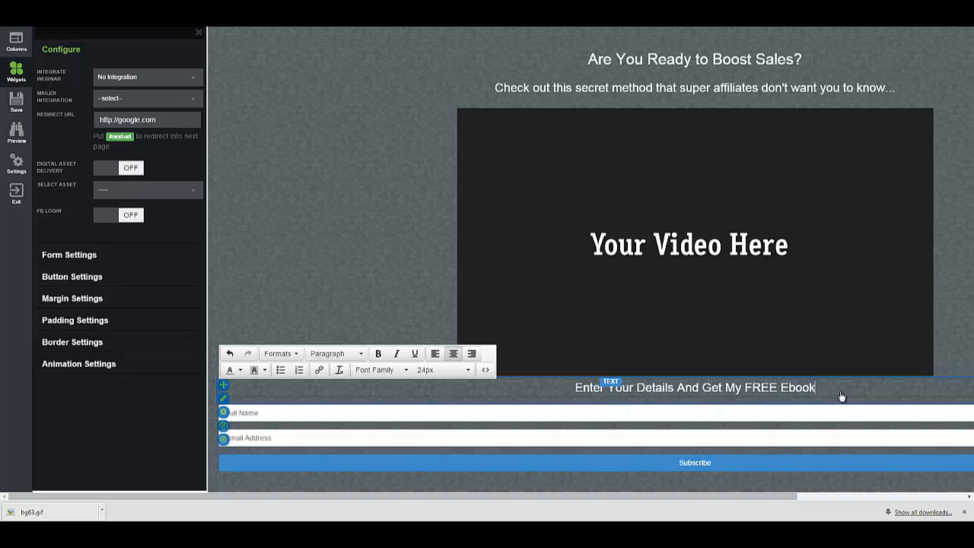
# Step: Try digital asset delivery on the opt-in form, check the asset choices, and switch the option back off
pyautogui.click(118, 168)
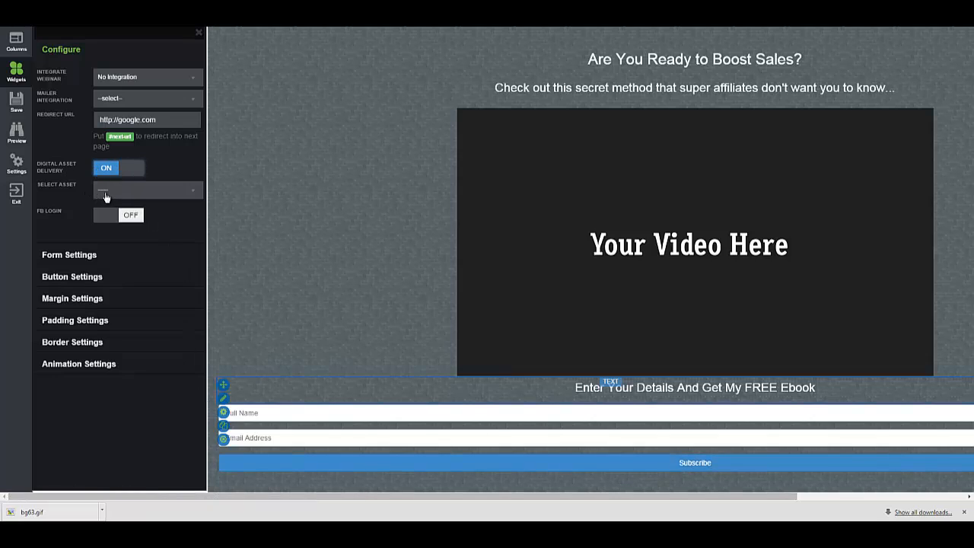
pyautogui.click(106, 195)
pyautogui.click(122, 194)
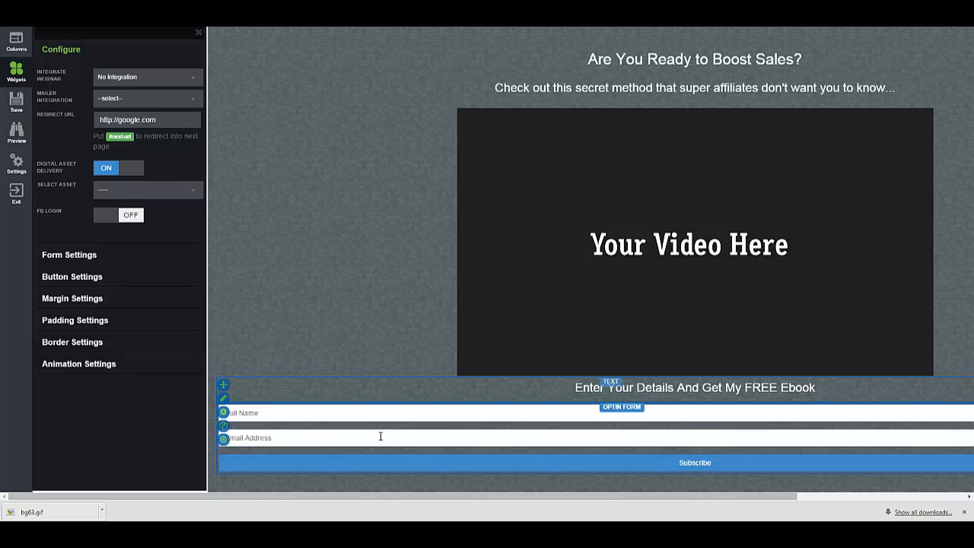
pyautogui.click(131, 169)
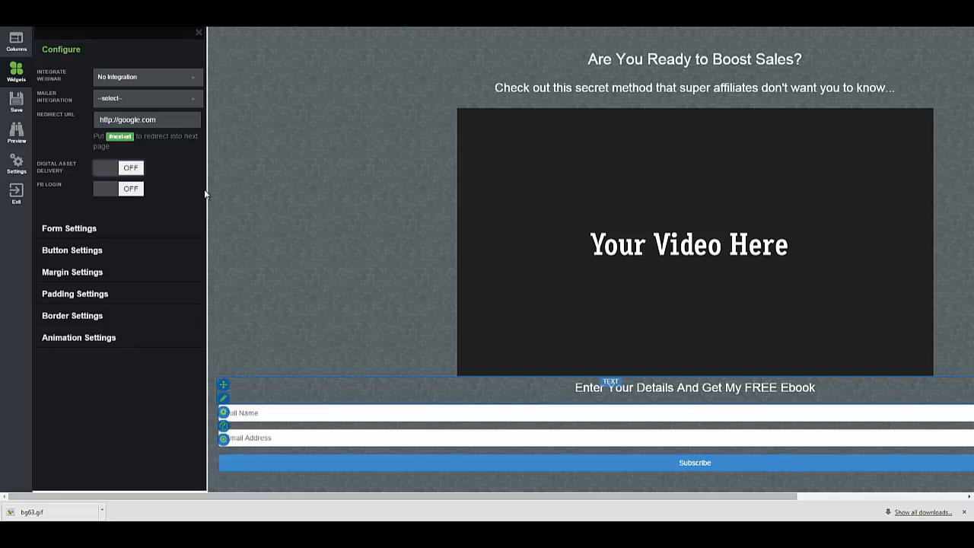
# Step: Try the Facebook login option on the opt-in form, view it on the page, and switch it back off
pyautogui.click(111, 189)
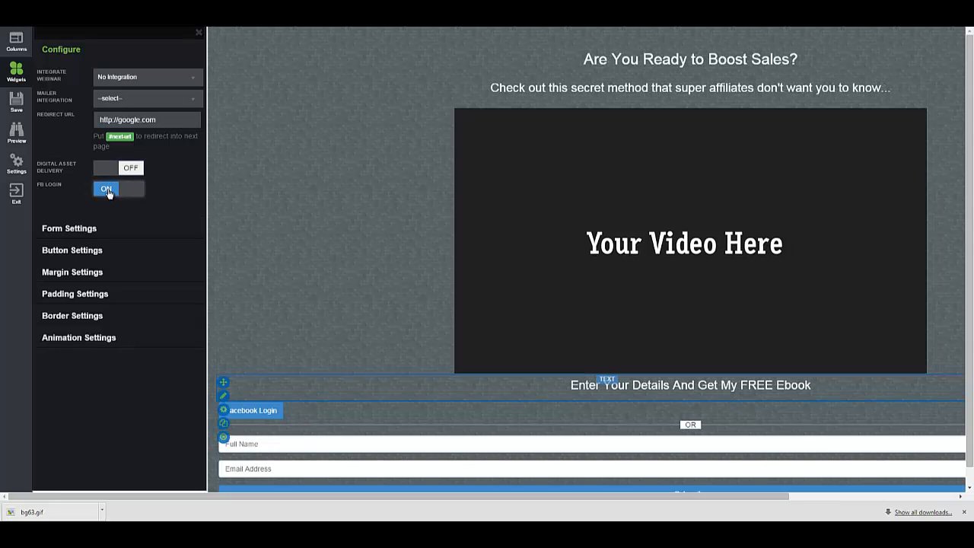
pyautogui.scroll(-1, 109, 193)
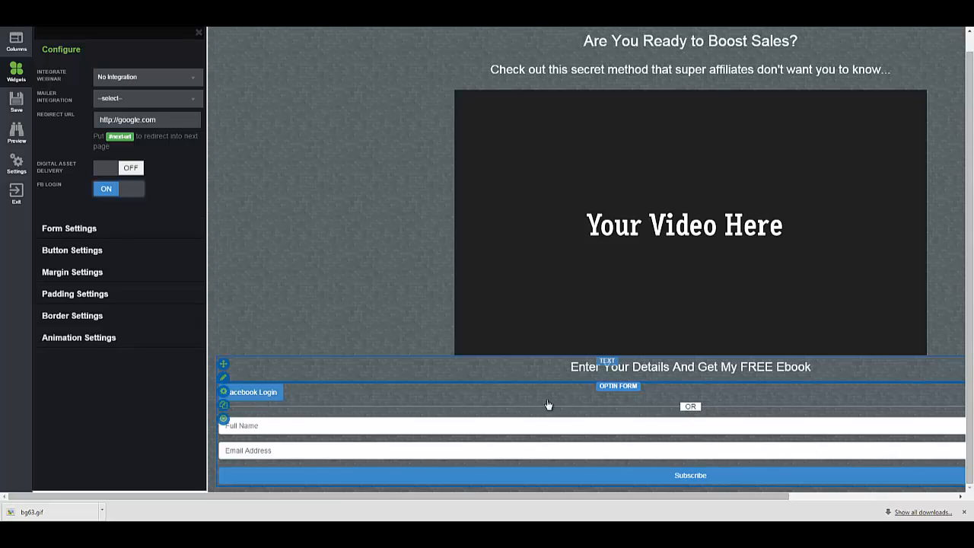
pyautogui.click(139, 192)
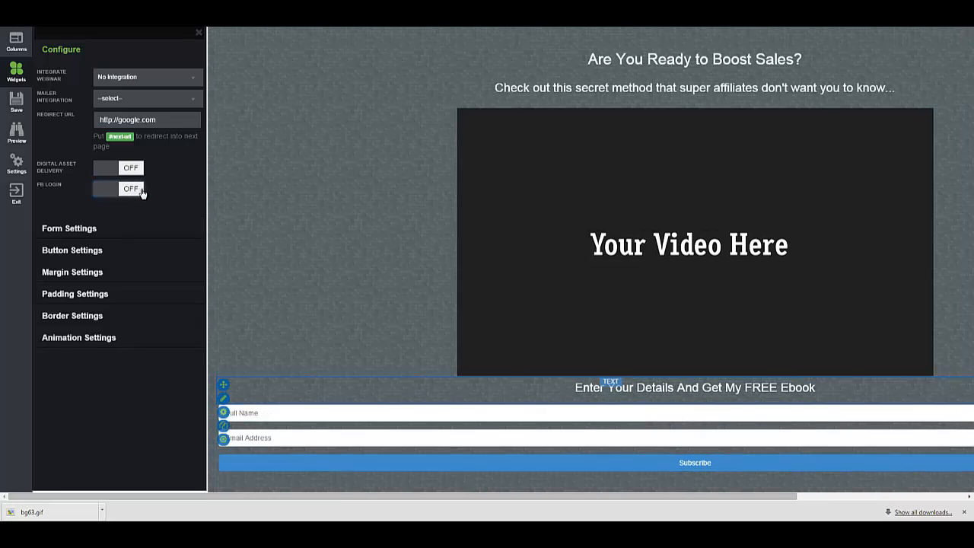
# Step: Open the opt-in form's form settings, try hiding the name field, and show it again
pyautogui.click(76, 230)
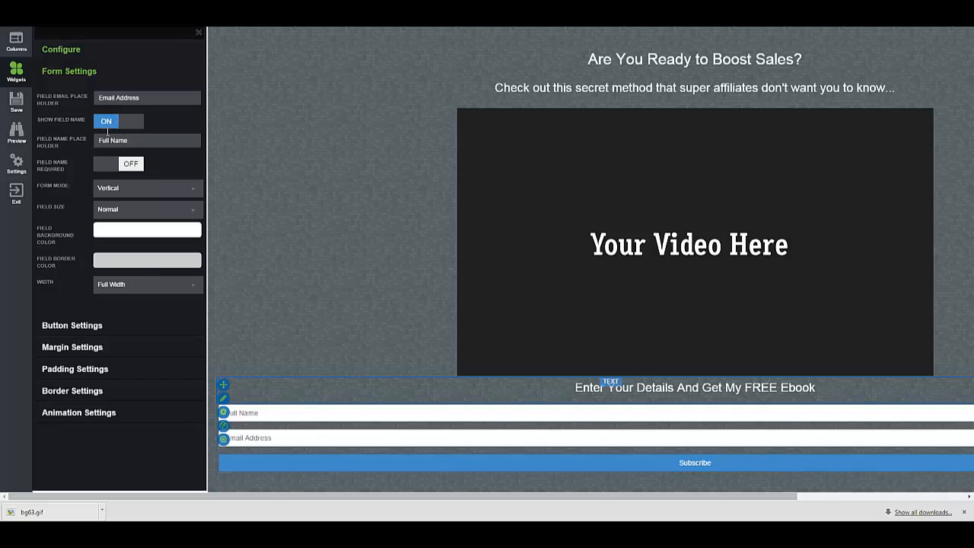
pyautogui.click(134, 122)
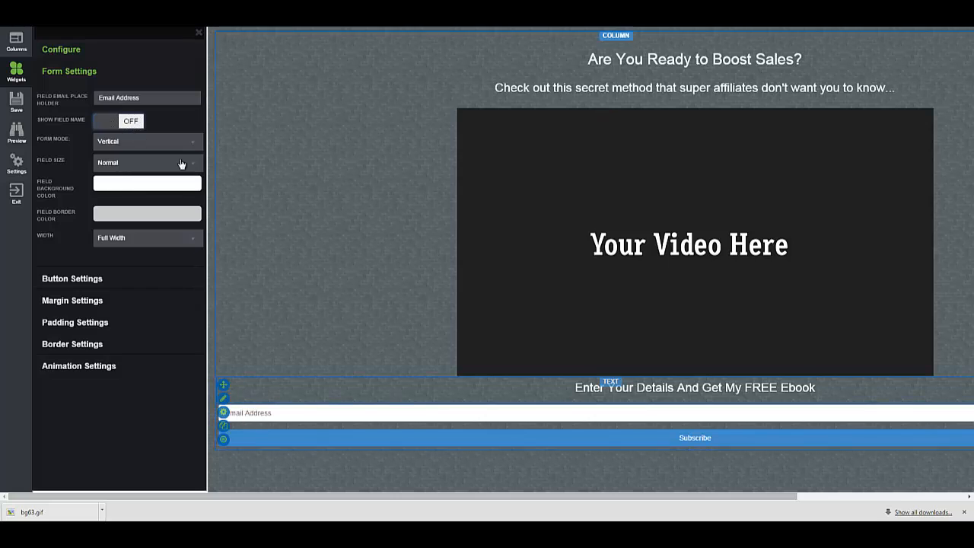
pyautogui.click(131, 122)
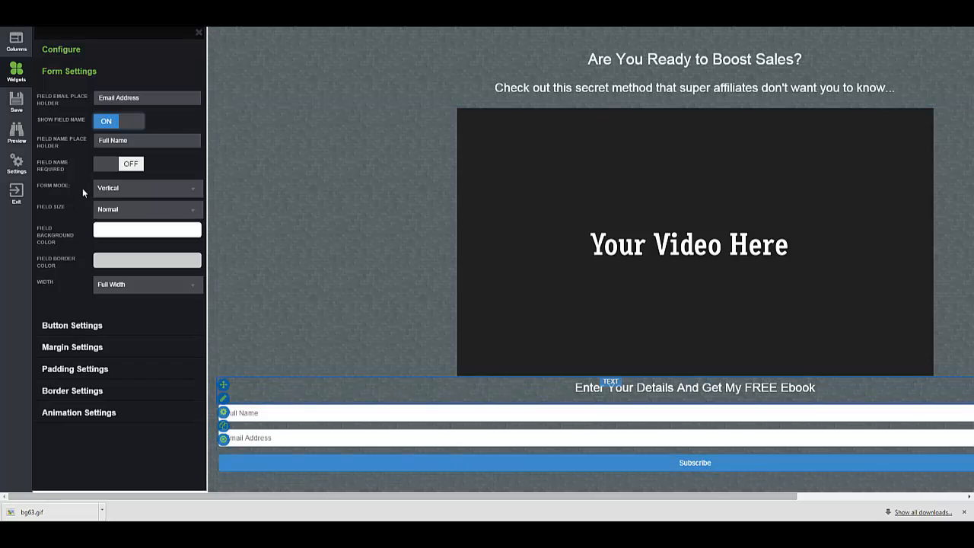
# Step: Try the Horizontal form mode on the opt-in form and return it to Vertical
pyautogui.click(114, 189)
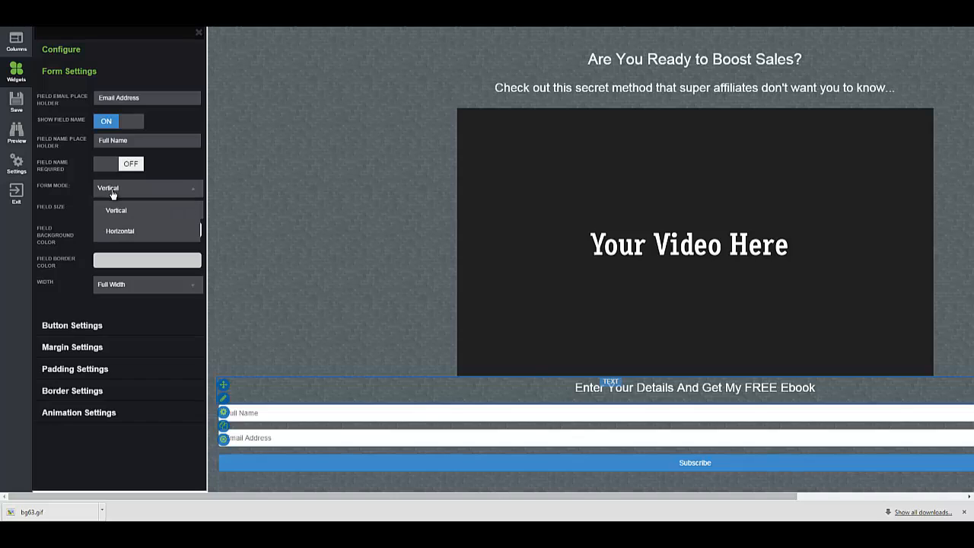
pyautogui.click(119, 231)
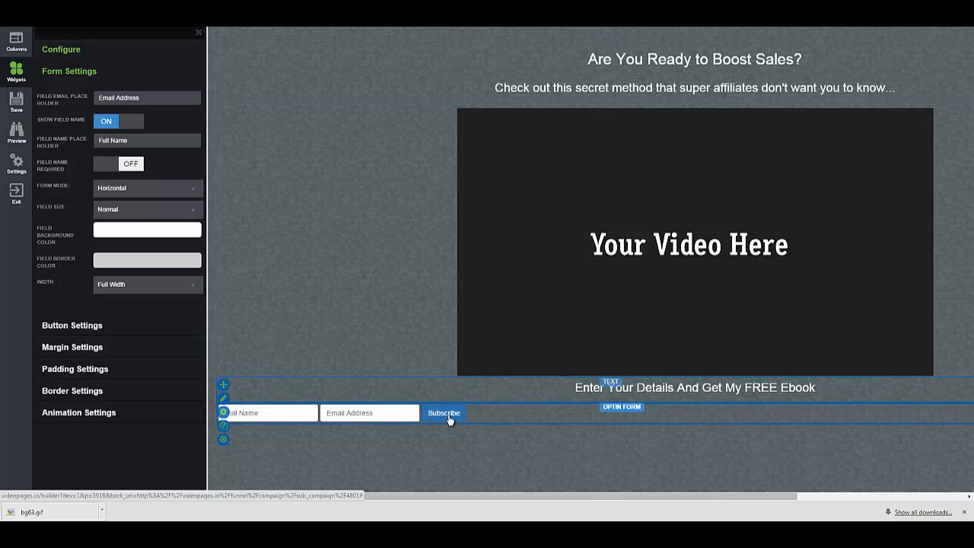
pyautogui.click(163, 188)
pyautogui.click(162, 215)
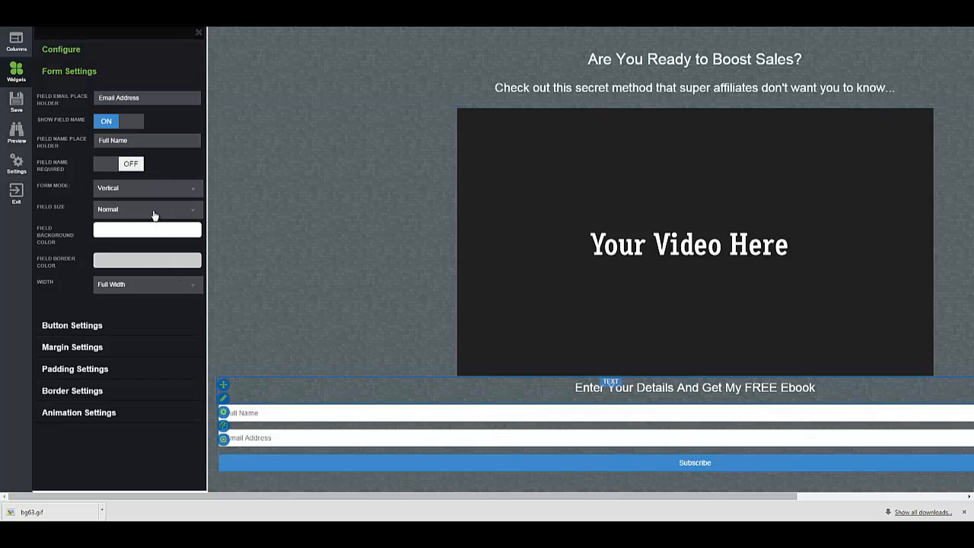
# Step: Try the Small field size on the opt-in form and return it to Normal
pyautogui.click(154, 216)
pyautogui.click(126, 273)
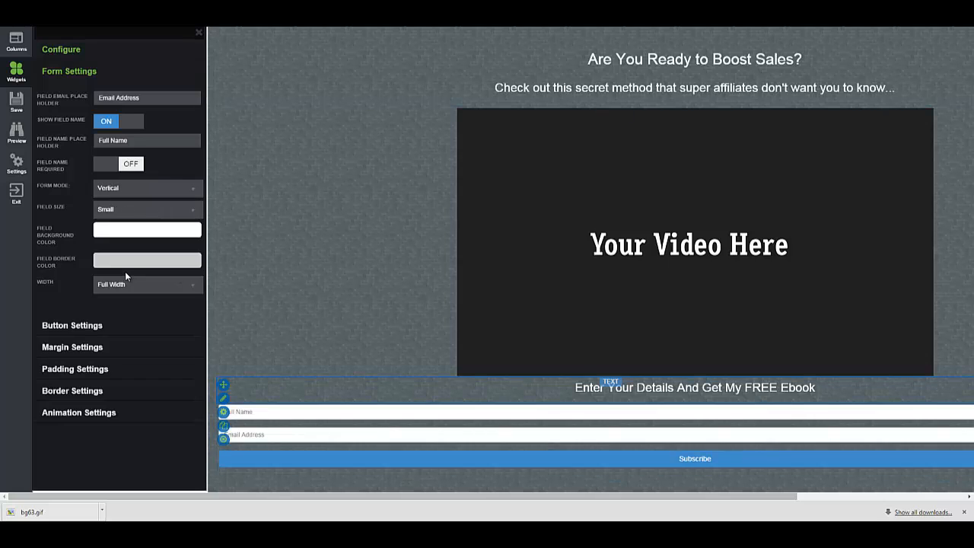
pyautogui.click(145, 215)
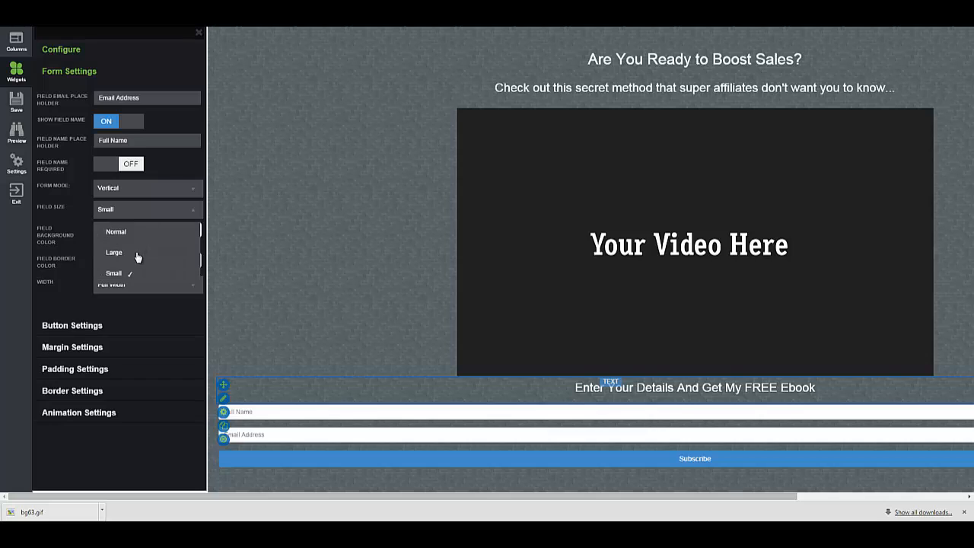
pyautogui.click(125, 233)
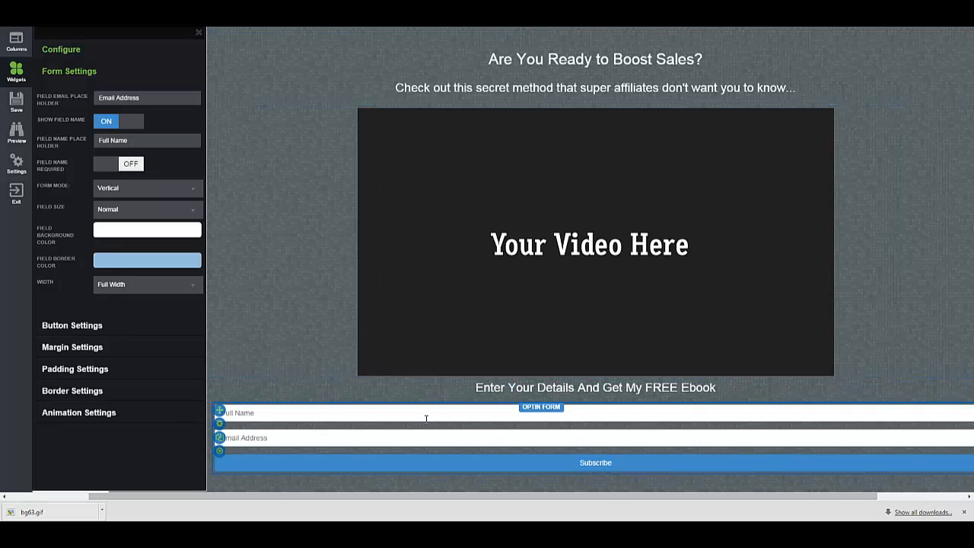
# Step: Set the opt-in form's width to Half Width and collapse its form settings
pyautogui.moveTo(640, 498); pyautogui.dragTo(509, 496)
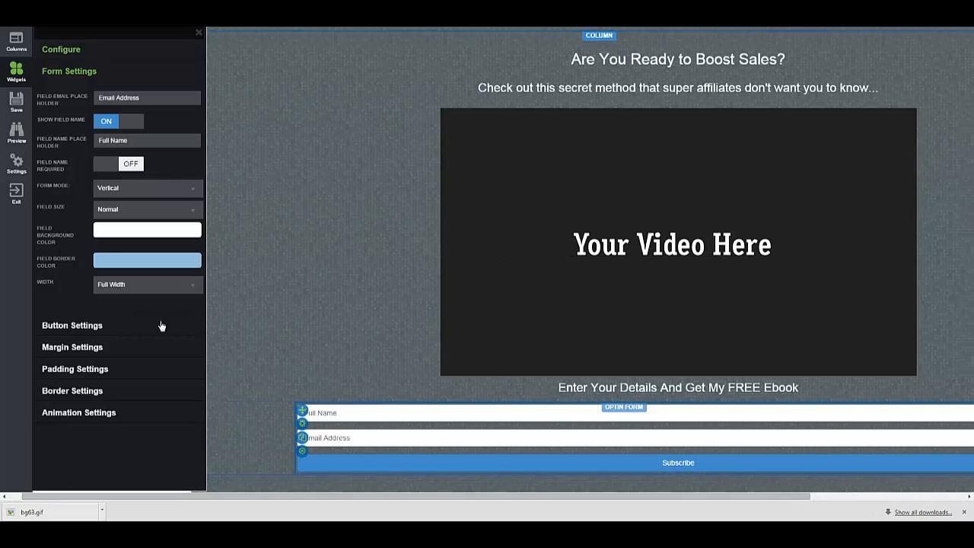
pyautogui.click(105, 290)
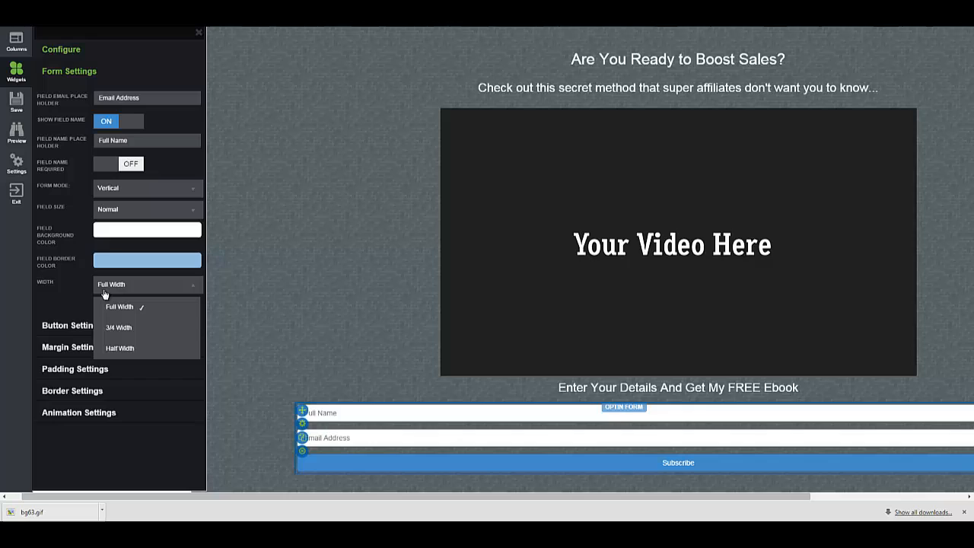
pyautogui.click(121, 348)
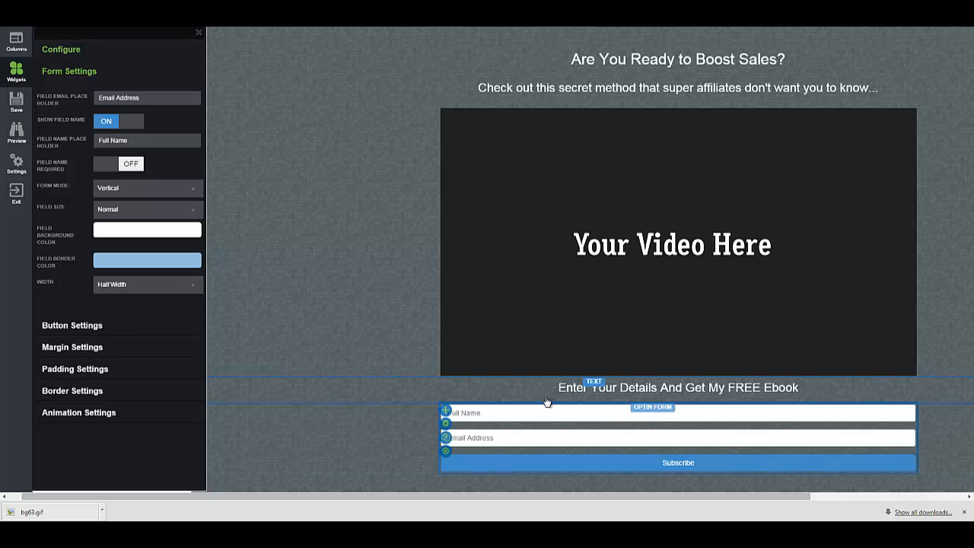
pyautogui.moveTo(517, 500); pyautogui.dragTo(572, 498)
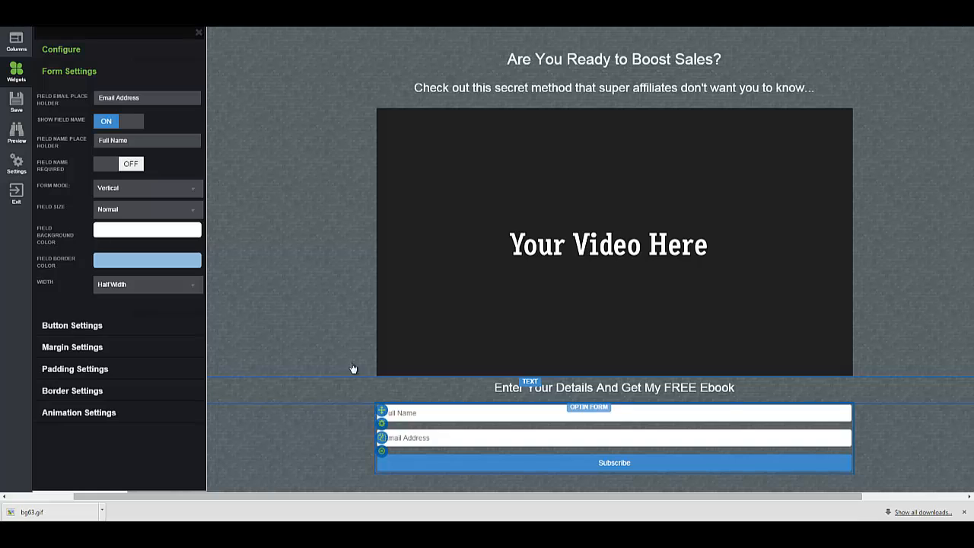
pyautogui.click(85, 77)
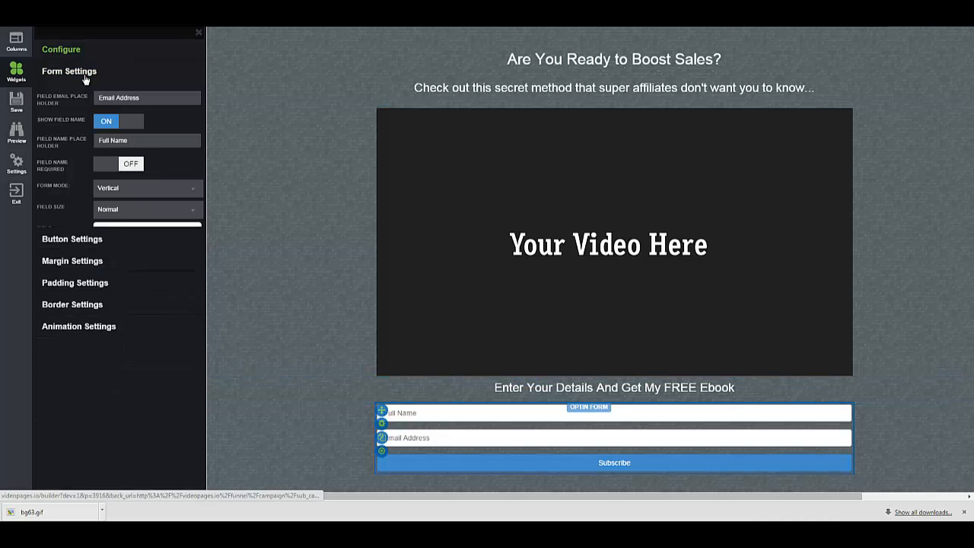
# Step: Open the opt-in form's button settings, try the Adjust icon on the subscribe button, and return it to no icon
pyautogui.click(82, 97)
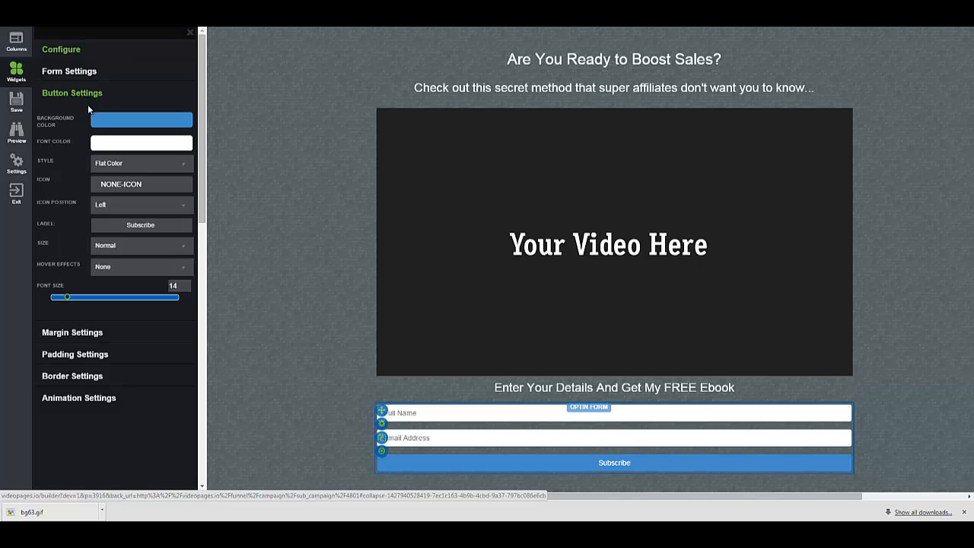
pyautogui.click(182, 189)
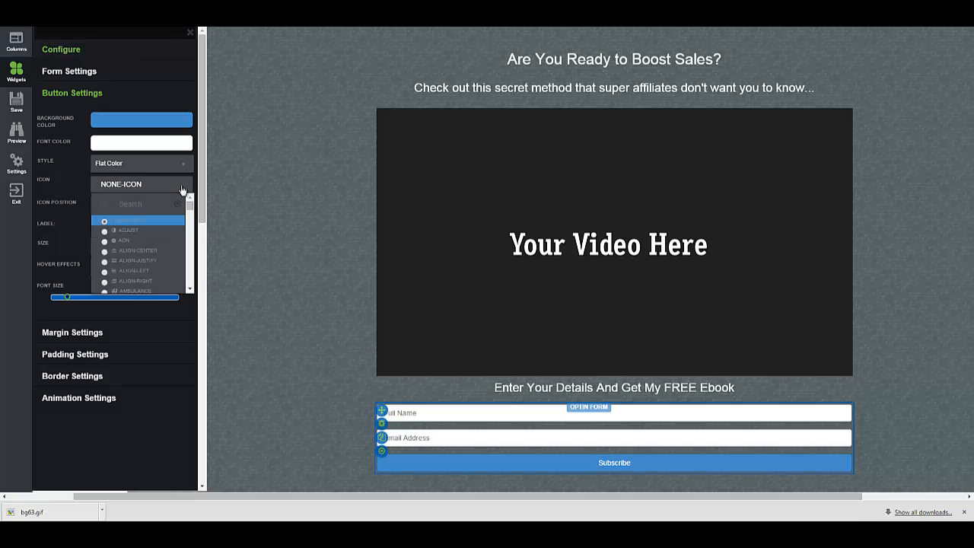
pyautogui.click(105, 231)
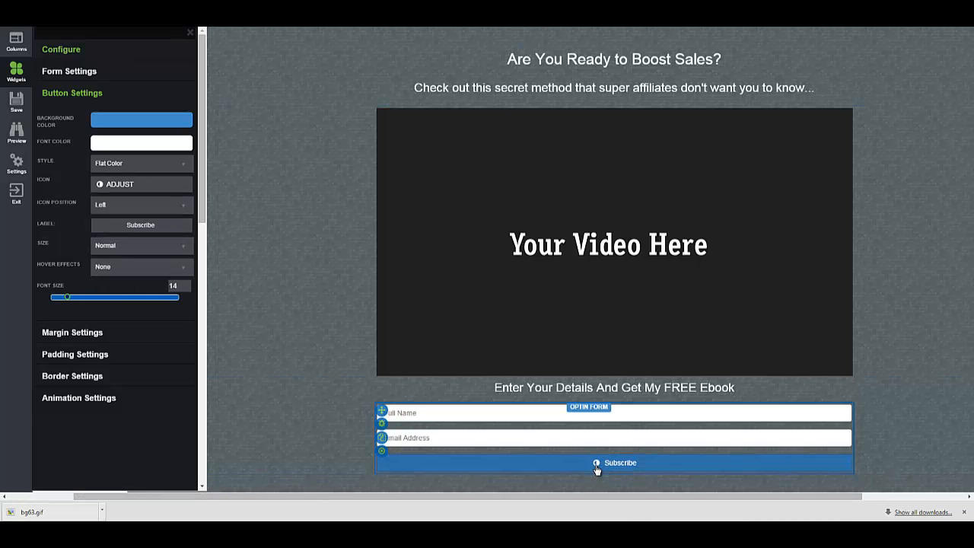
pyautogui.click(182, 188)
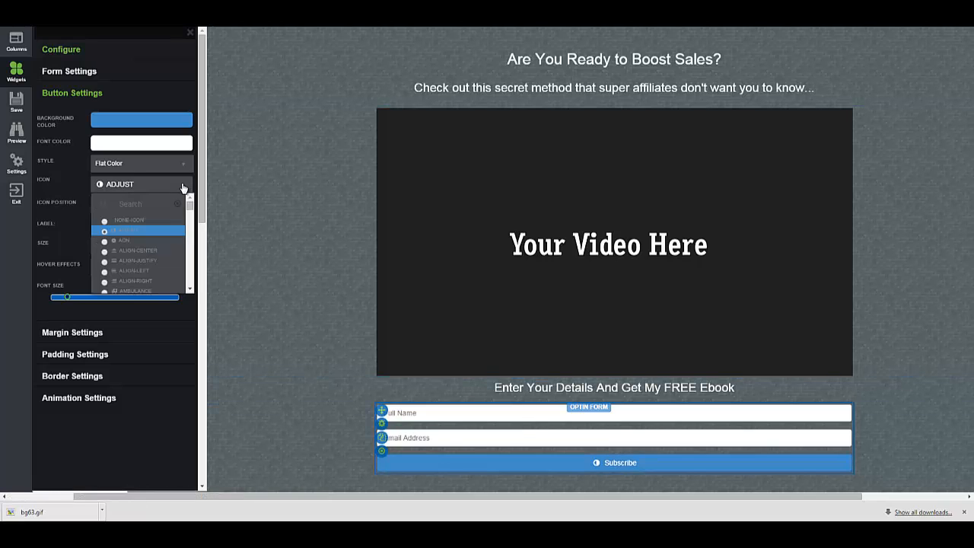
pyautogui.click(128, 220)
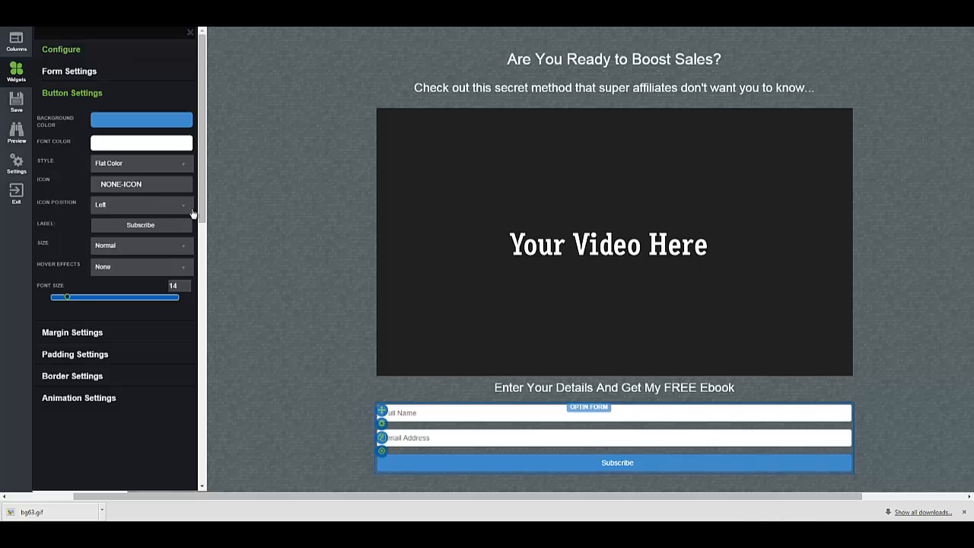
# Step: Change the opt-in button's label to "Submit" and set its size to Large
pyautogui.click(147, 227)
pyautogui.moveTo(134, 226); pyautogui.dragTo(148, 223)
pyautogui.write('Submit')
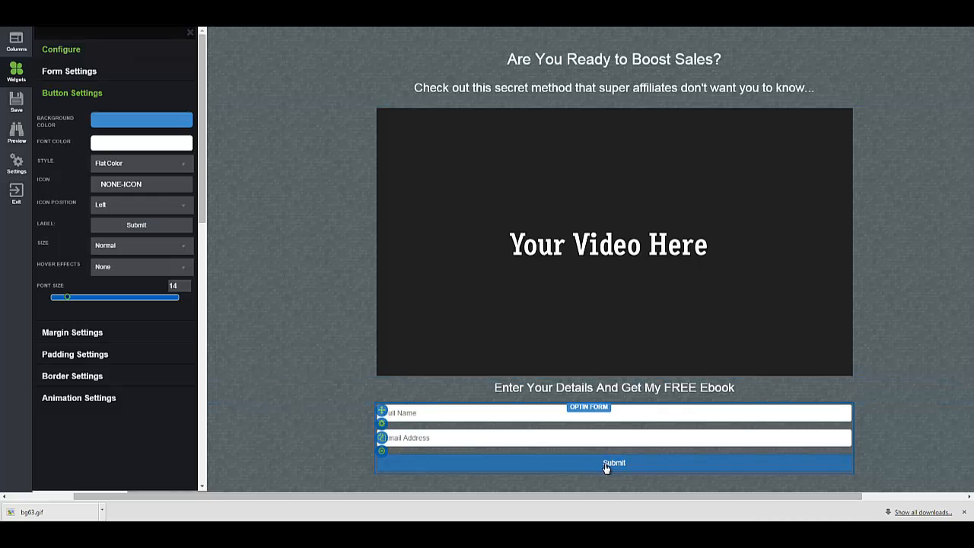
pyautogui.click(189, 251)
pyautogui.click(116, 288)
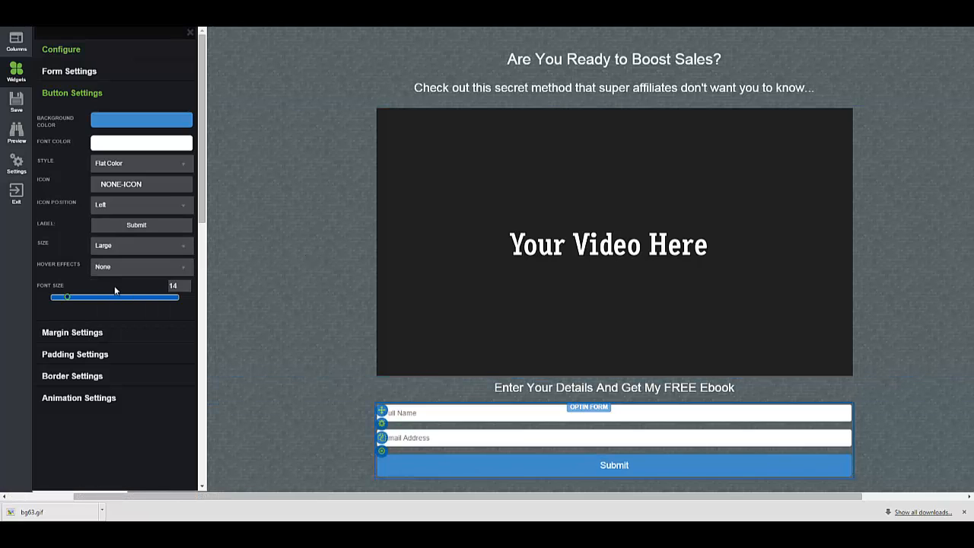